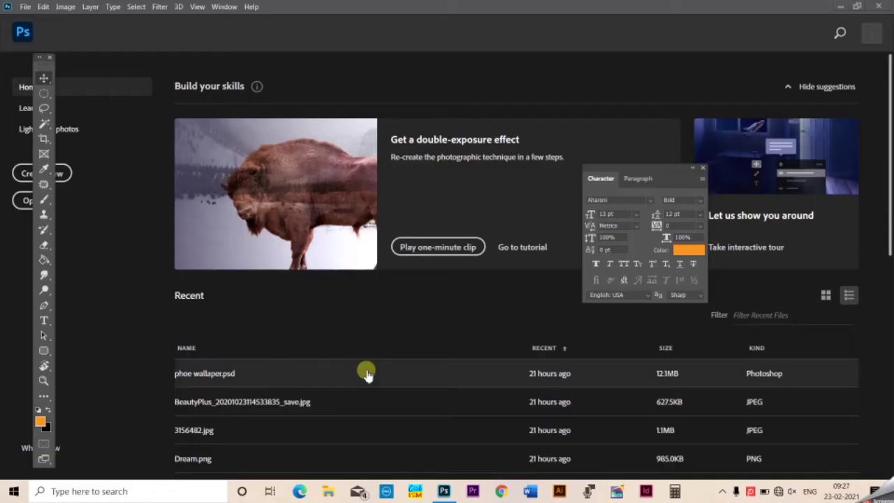
# - Create a landscape A4 document, 297 × 210 mm at 300 Pixels/Inch, in CMYK Color
pyautogui.click(24, 7)
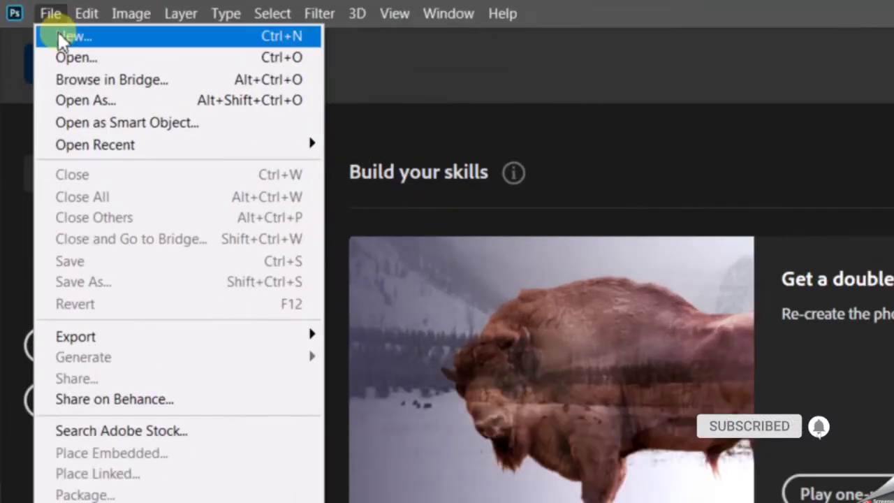
pyautogui.click(59, 35)
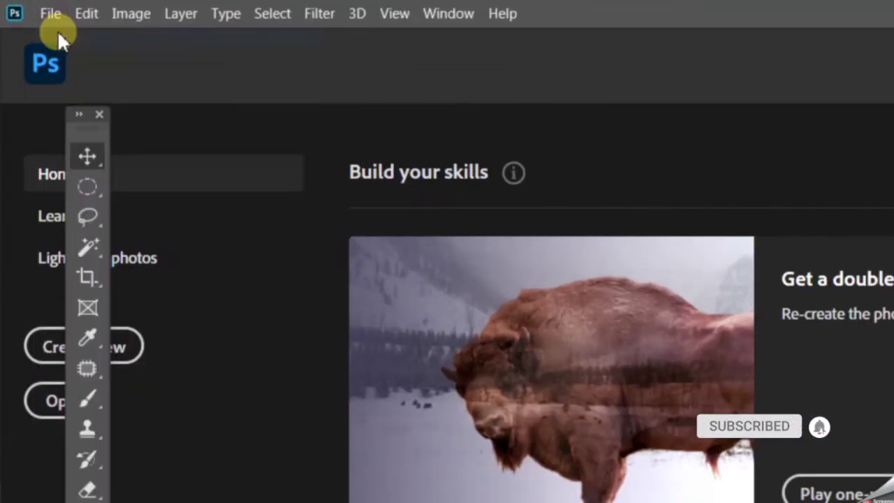
pyautogui.click(339, 264)
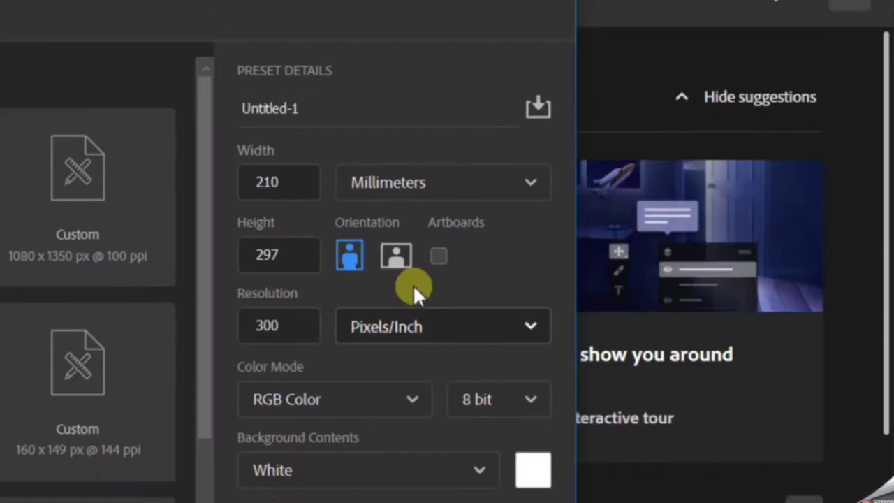
pyautogui.click(401, 207)
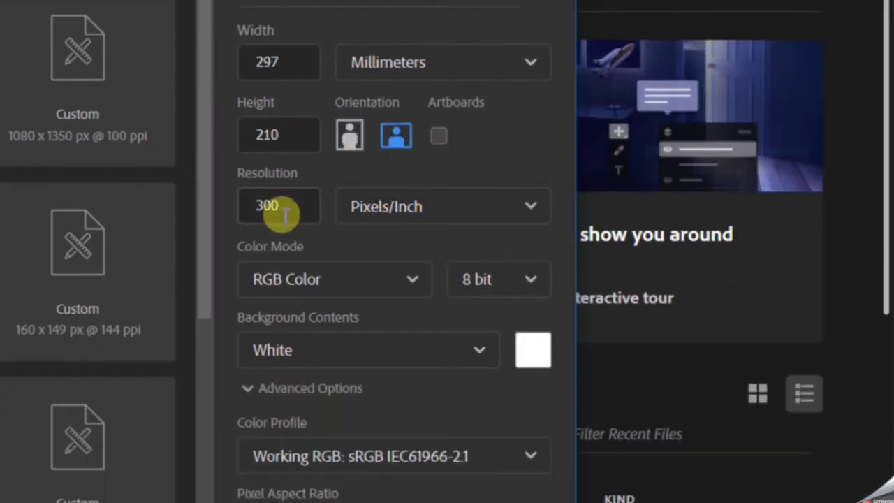
pyautogui.click(279, 208)
pyautogui.click(339, 222)
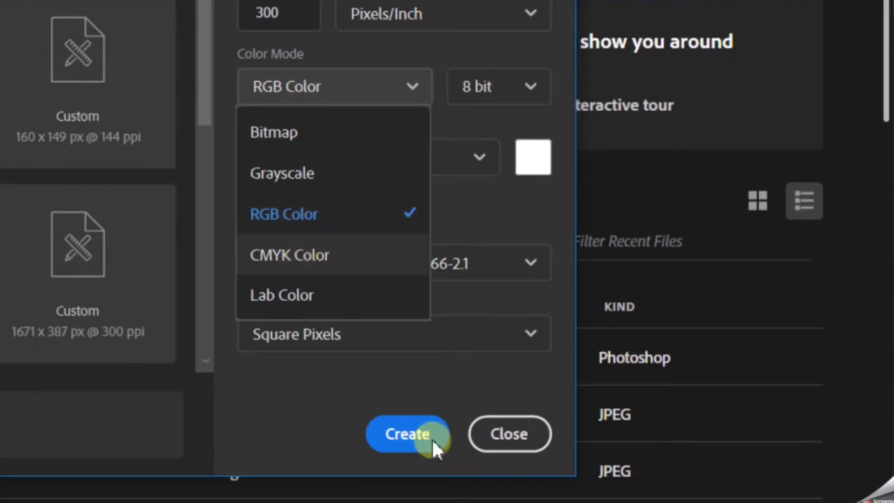
pyautogui.click(433, 438)
pyautogui.click(199, 153)
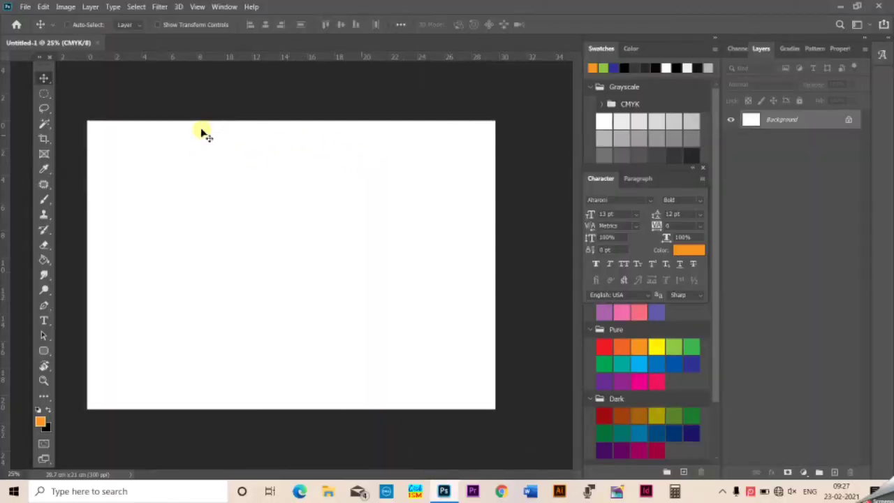
pyautogui.click(25, 7)
pyautogui.click(236, 61)
pyautogui.click(66, 6)
pyautogui.click(83, 98)
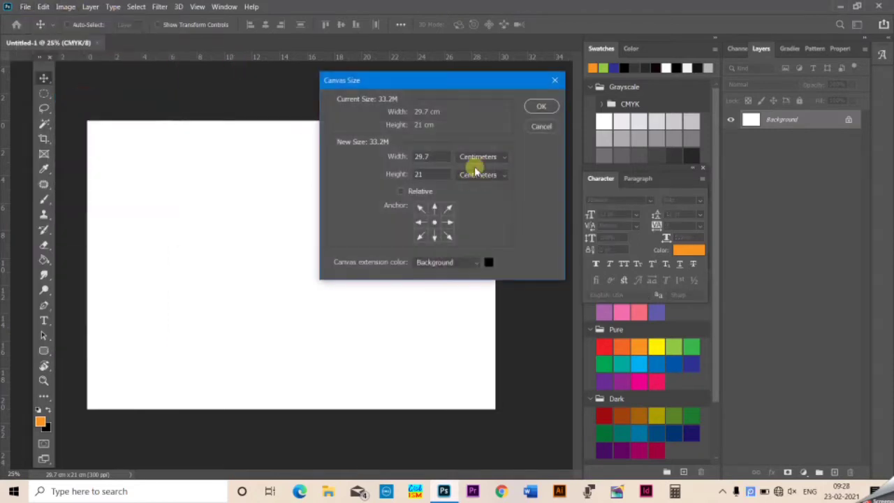
pyautogui.click(398, 157)
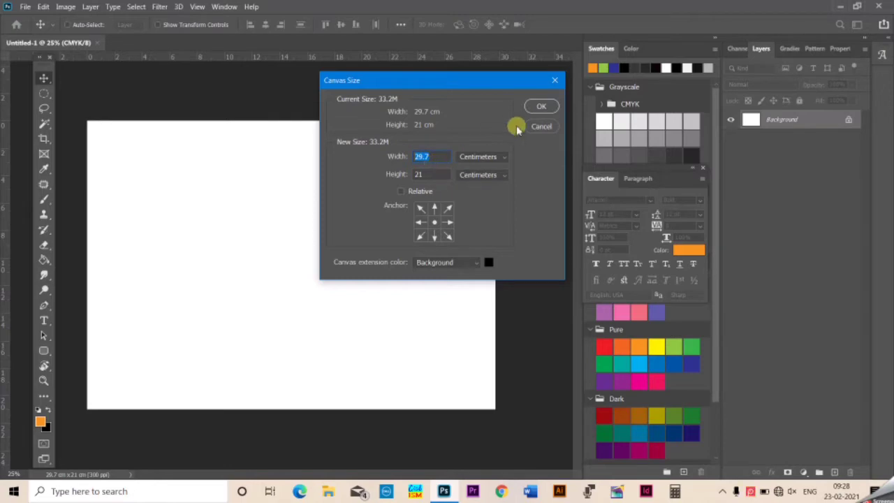
pyautogui.click(541, 105)
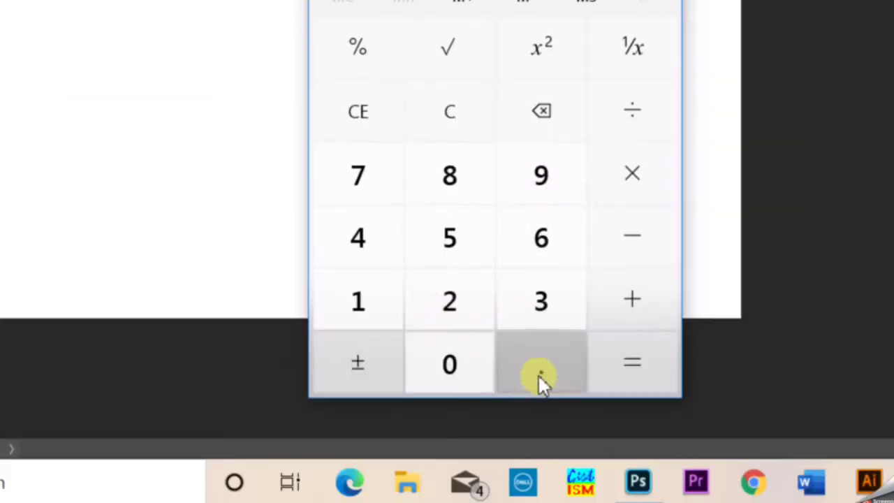
# - Calculate 29.7 ÷ 3 = 9.9 in Calculator, then close it
pyautogui.click(371, 181)
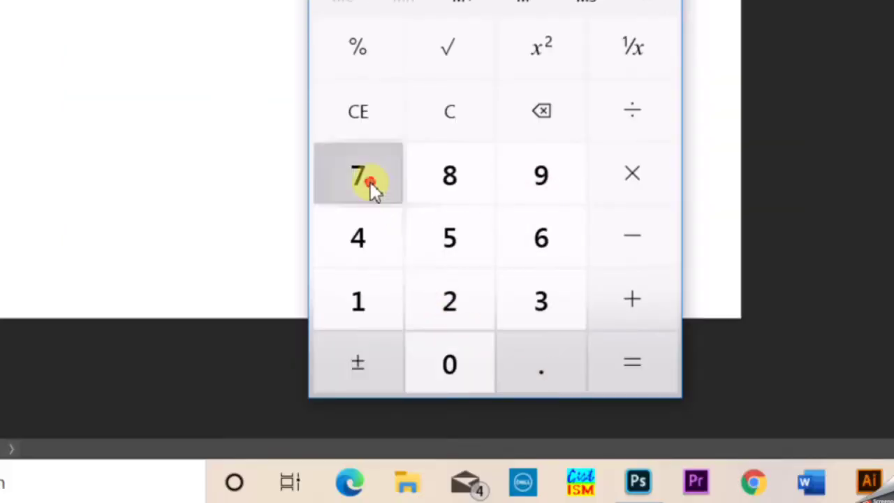
pyautogui.click(625, 125)
pyautogui.click(557, 308)
pyautogui.click(636, 373)
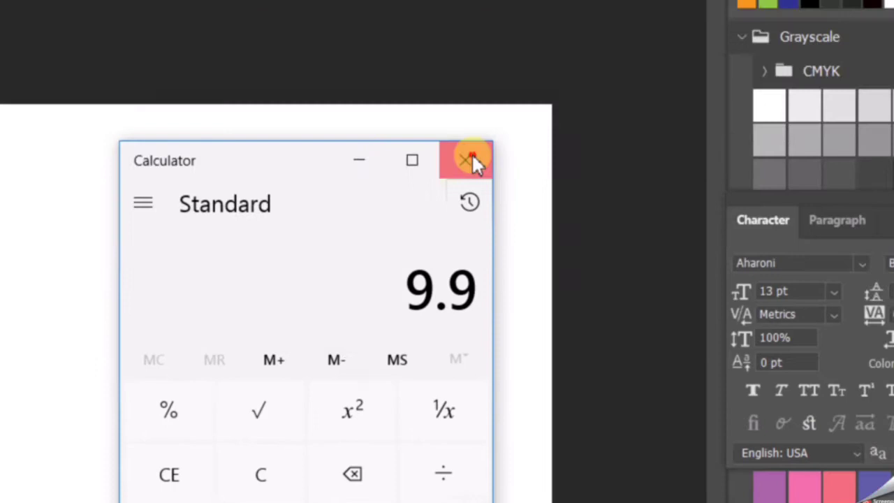
pyautogui.click(497, 20)
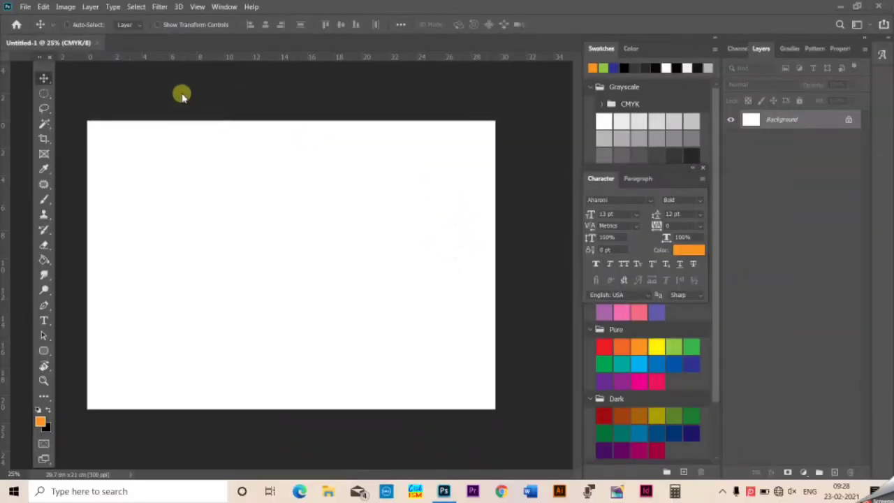
# - Place a vertical guide at 9.9 cm, reset the ruler origin to it, and add another 9.9 cm guide
pyautogui.click(197, 6)
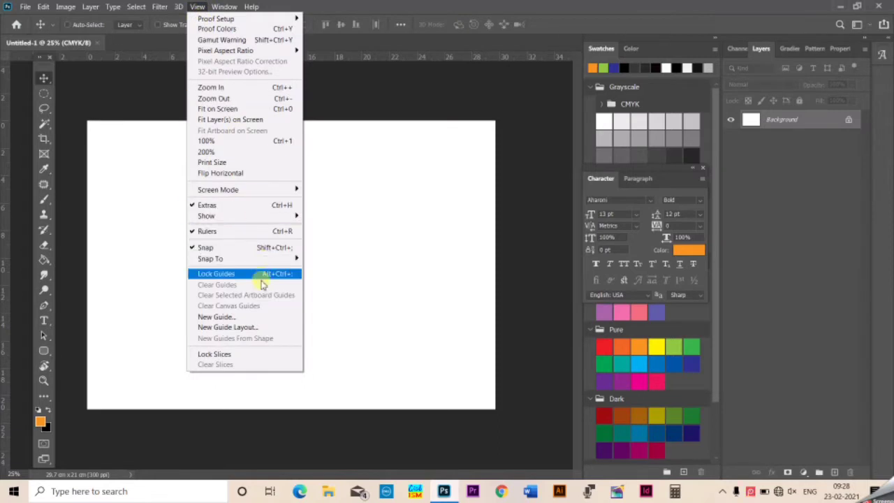
pyautogui.click(242, 317)
pyautogui.write('9.9')
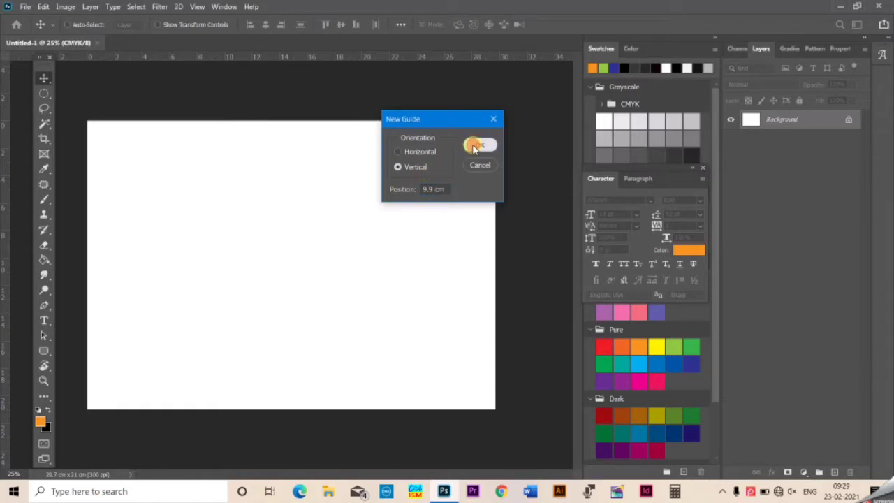
pyautogui.click(479, 144)
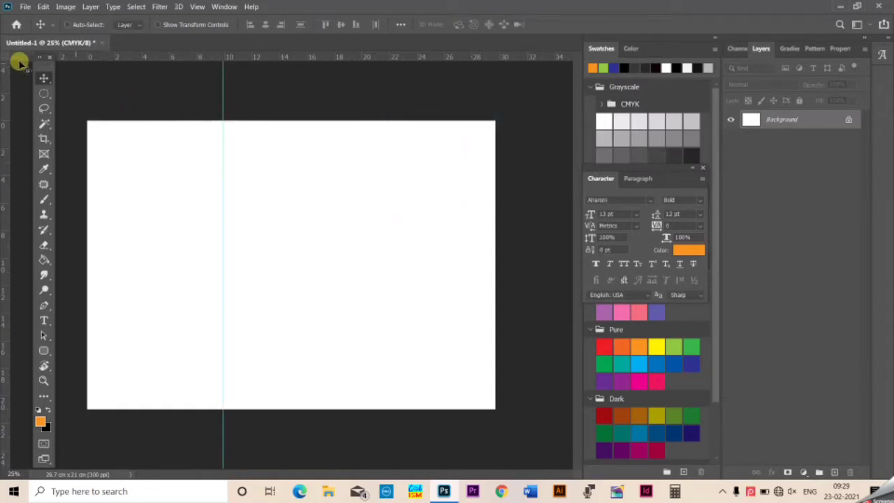
pyautogui.moveTo(10, 56); pyautogui.dragTo(223, 121)
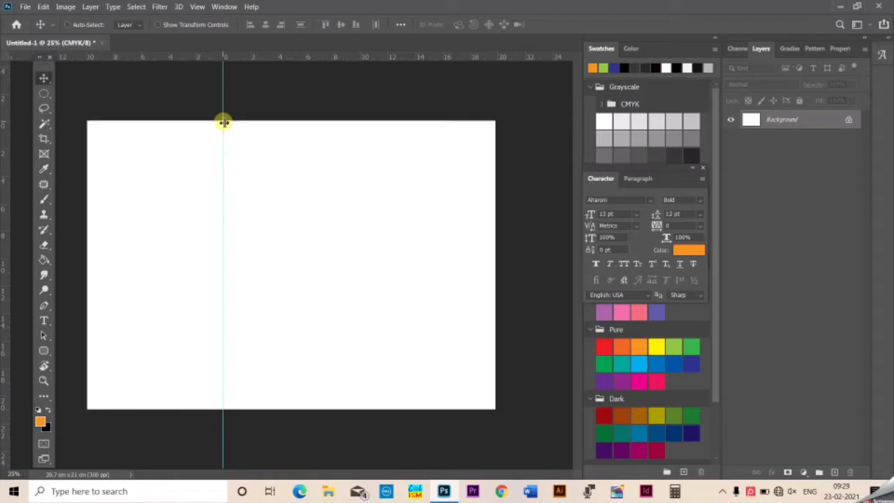
pyautogui.click(196, 7)
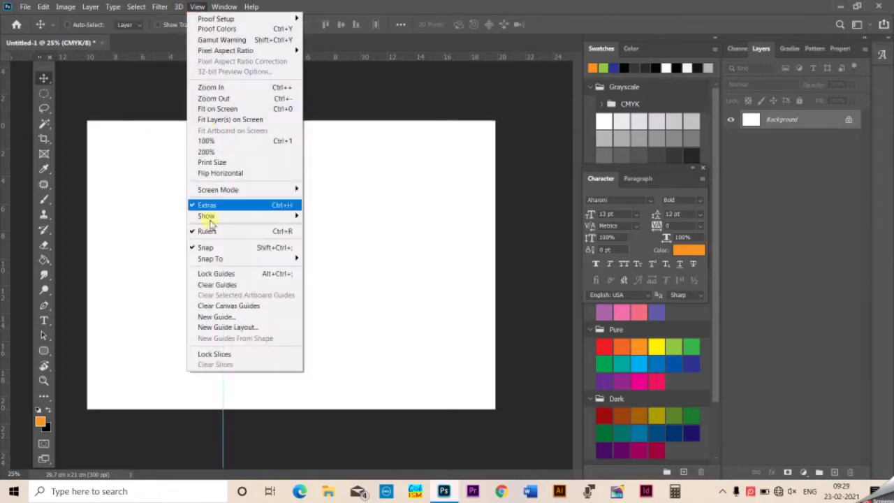
pyautogui.click(224, 314)
pyautogui.write('9.9')
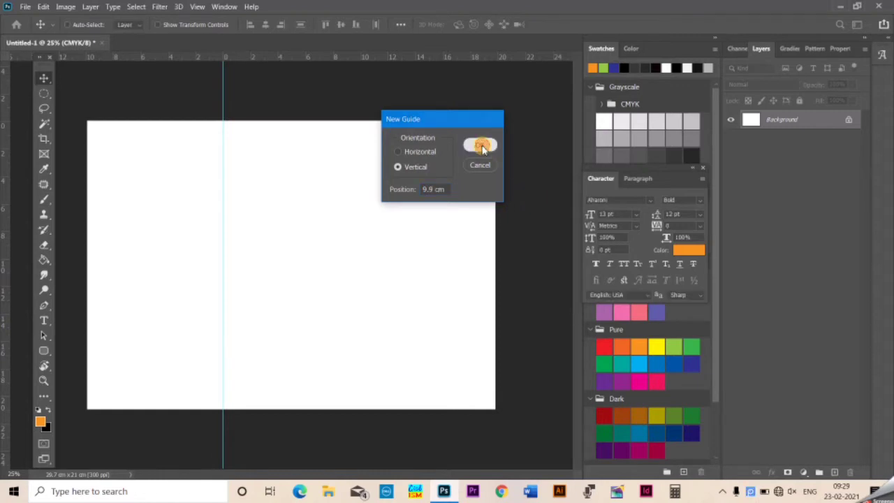
pyautogui.click(480, 145)
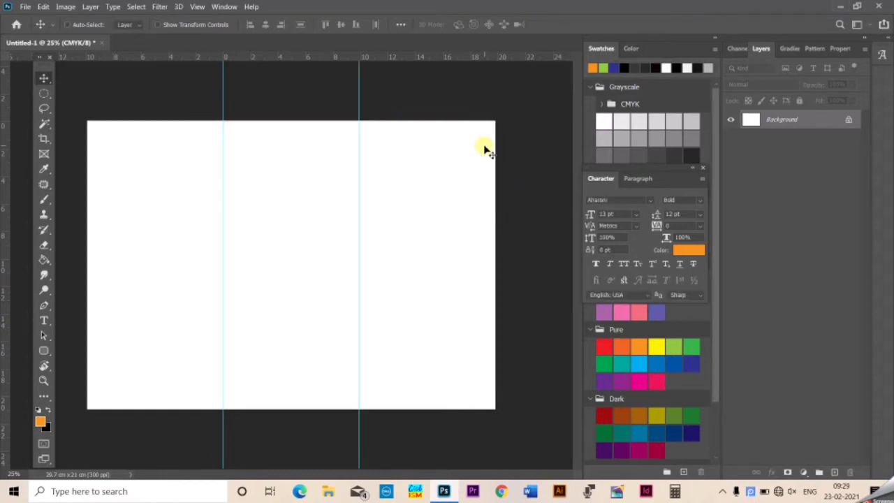
# - Check the three 9.9 cm panels by sliding a rectangular selection across them
pyautogui.click(41, 100)
pyautogui.moveTo(77, 120); pyautogui.dragTo(223, 409)
pyautogui.moveTo(175, 281); pyautogui.dragTo(310, 282)
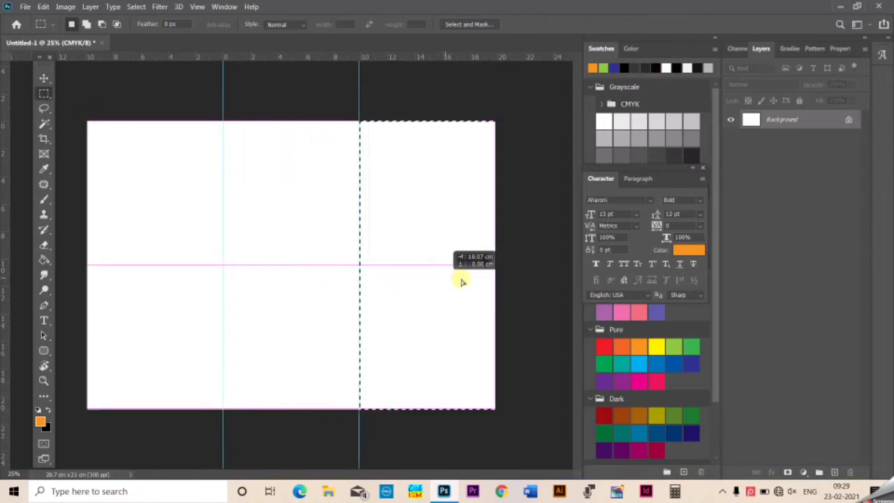
pyautogui.moveTo(310, 281); pyautogui.dragTo(458, 281)
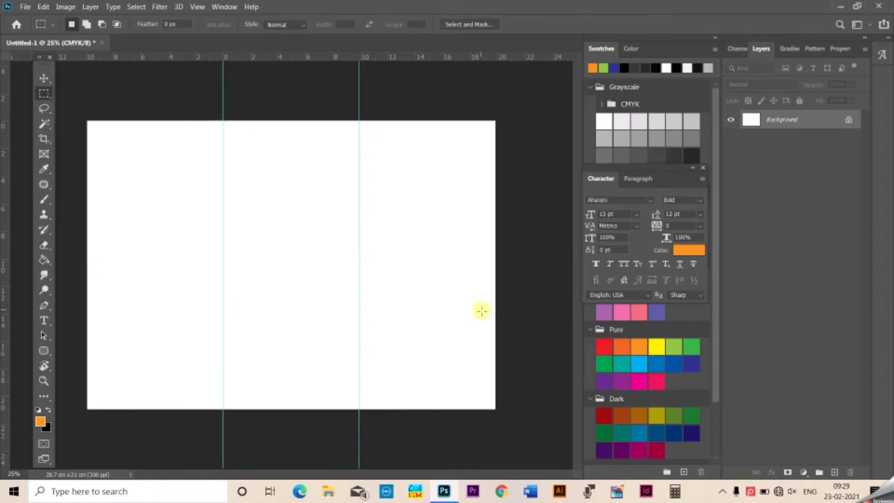
pyautogui.click(45, 77)
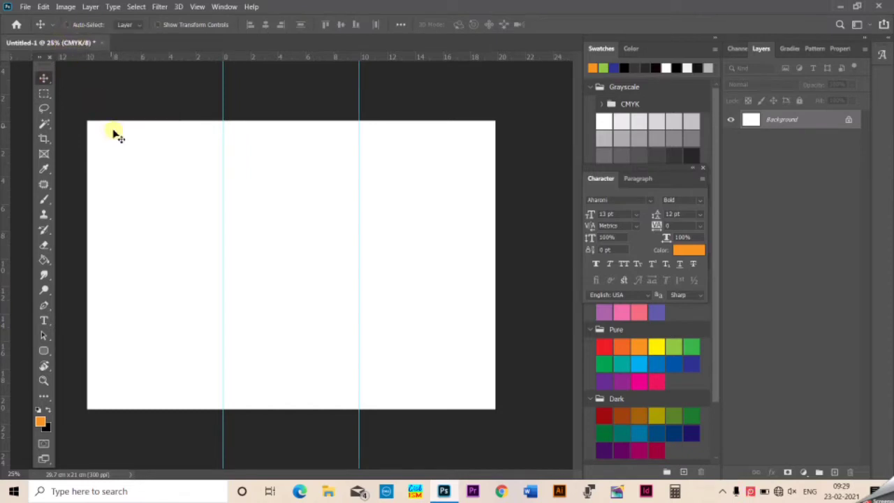
# - Fill a small square selection near the middle panel's top with orange on a new Layer 1
pyautogui.moveTo(222, 110); pyautogui.dragTo(250, 137)
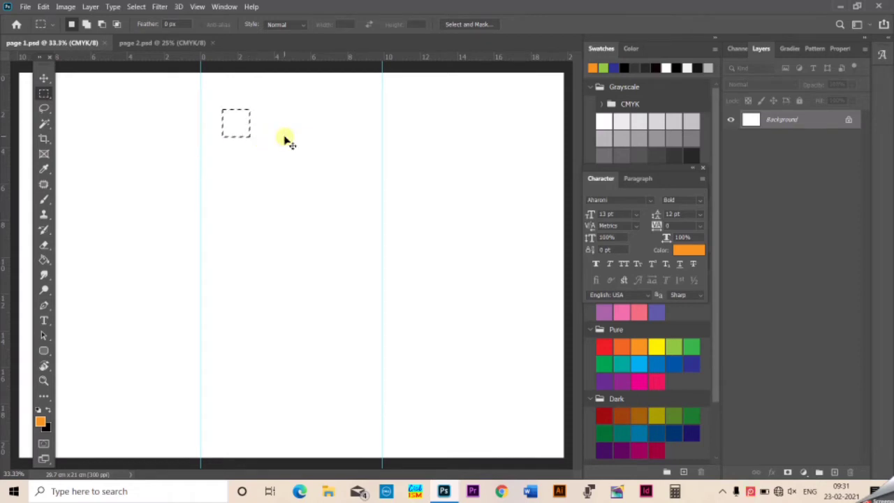
pyautogui.hotkey('ctrl', 'shift', 'n')
pyautogui.press('Return')
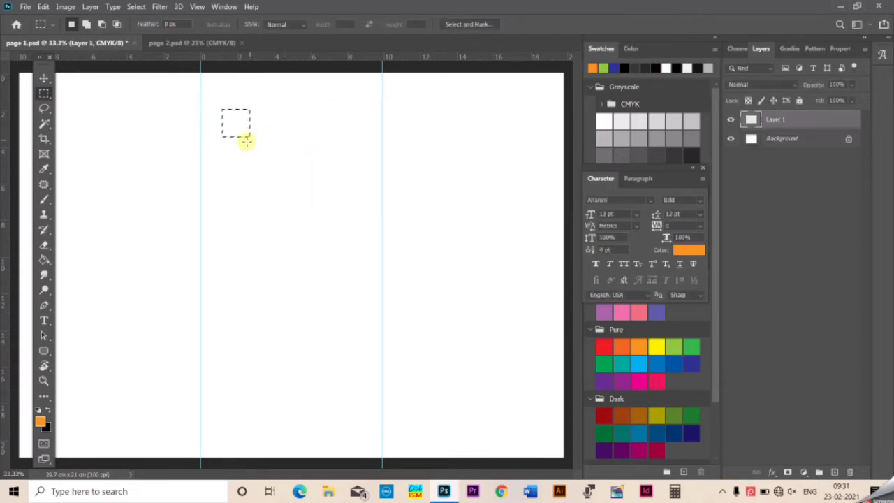
pyautogui.press('g')
pyautogui.click(235, 132)
# - Resize the orange square to 1 cm × 1 cm and place it at the top beside the central guide
pyautogui.hotkey('ctrl', 't')
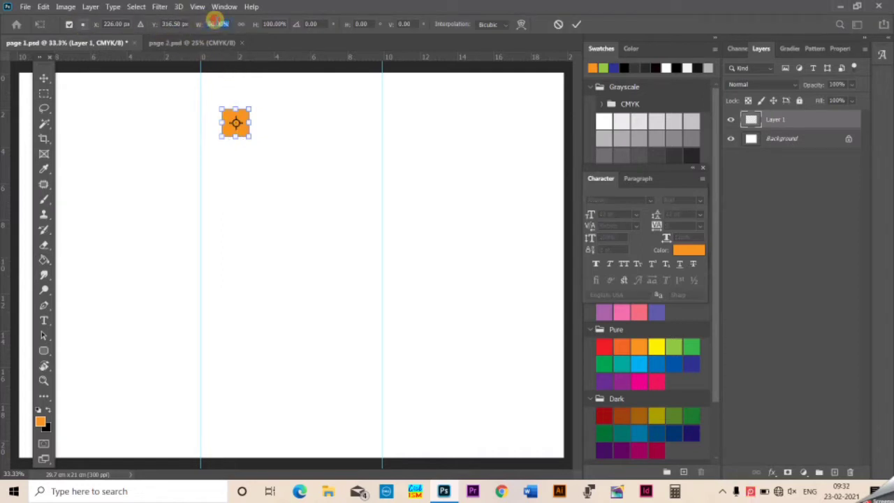
pyautogui.write('5cm')
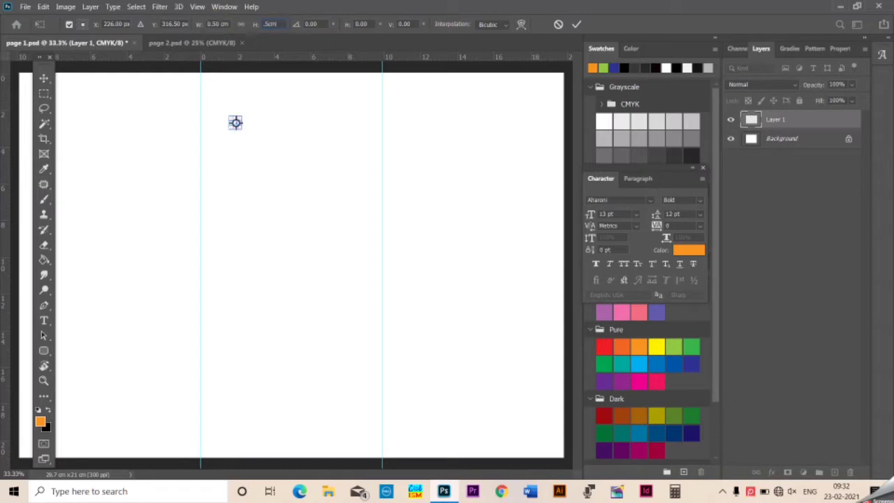
pyautogui.press('Return')
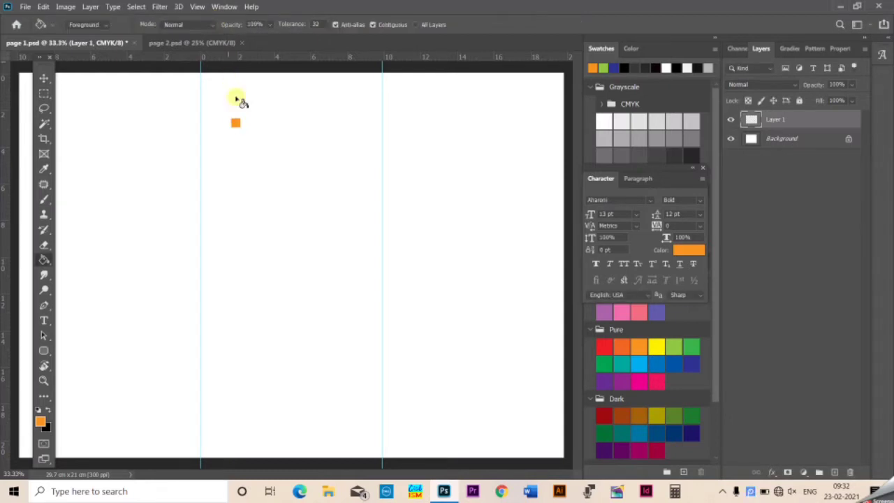
pyautogui.moveTo(236, 127); pyautogui.dragTo(388, 79)
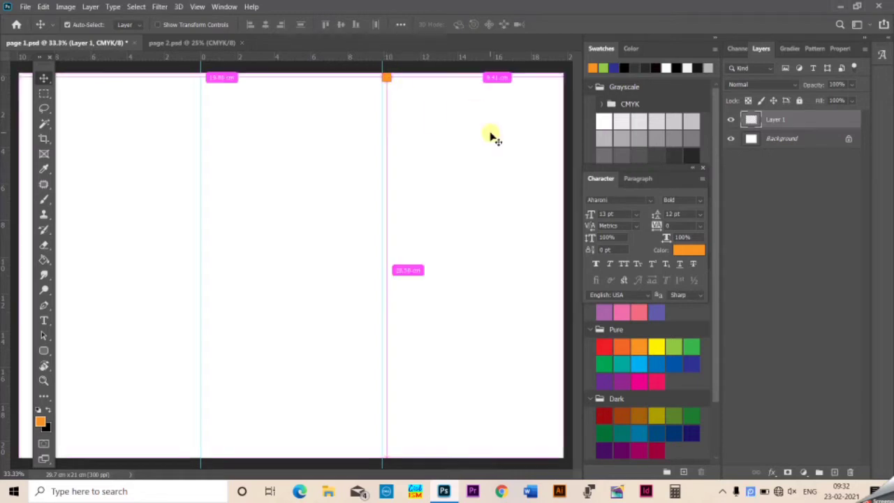
pyautogui.hotkey('ctrl', 't')
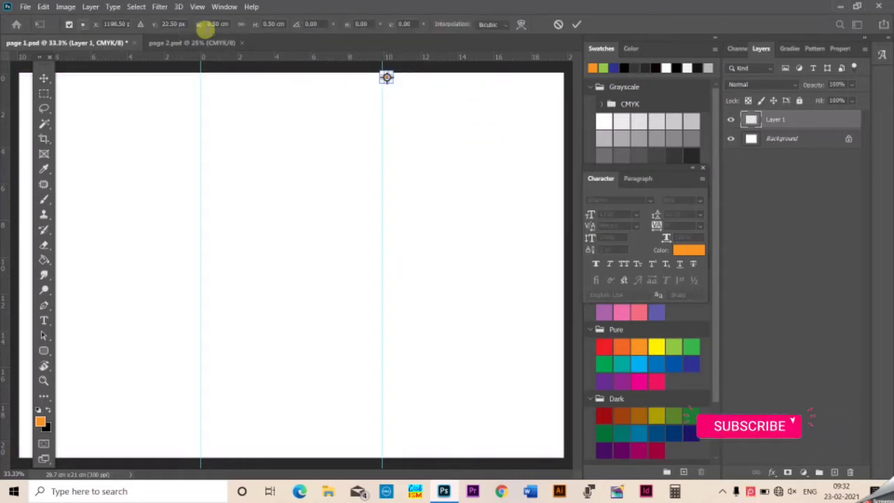
pyautogui.click(218, 24)
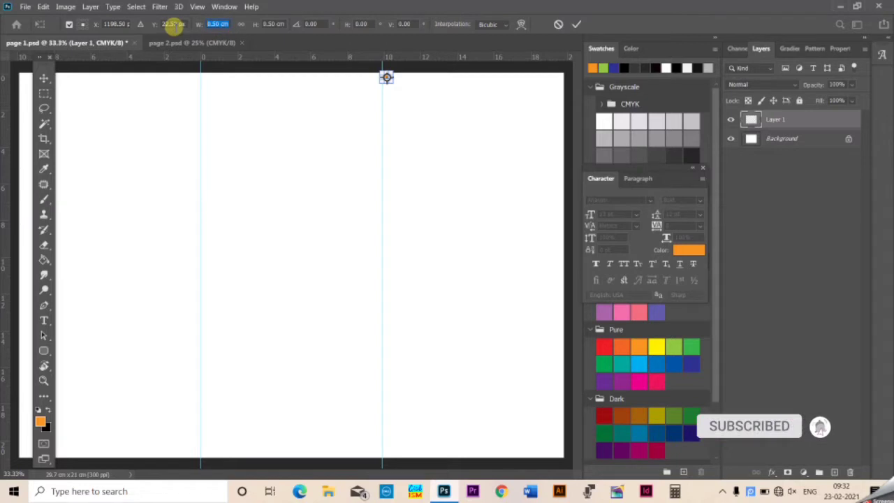
pyautogui.write('1cm')
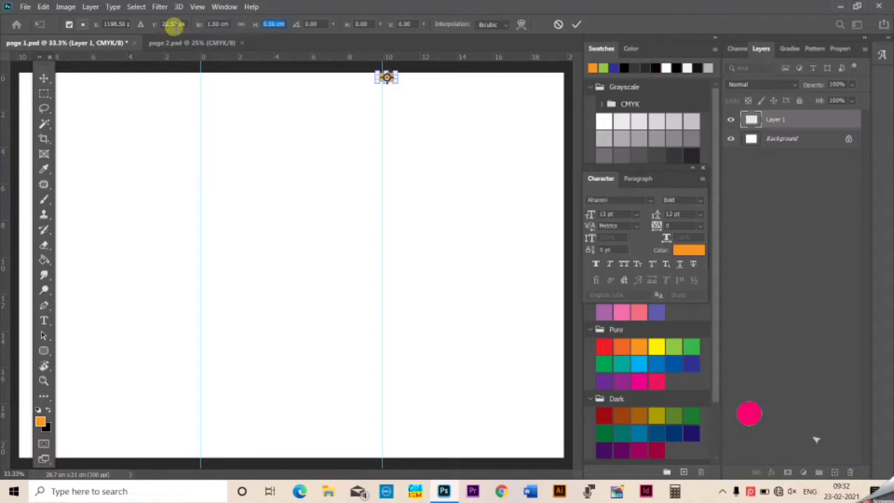
pyautogui.write('1.')
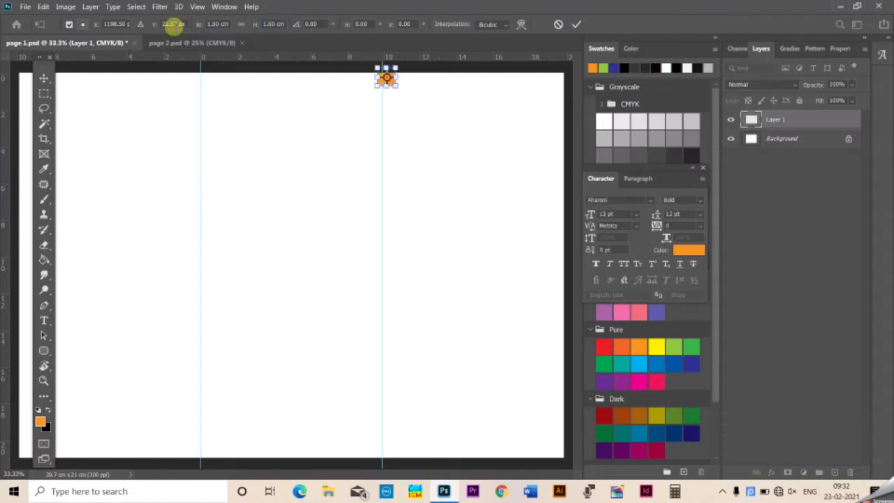
pyautogui.press('Return')
pyautogui.moveTo(397, 84); pyautogui.dragTo(398, 87)
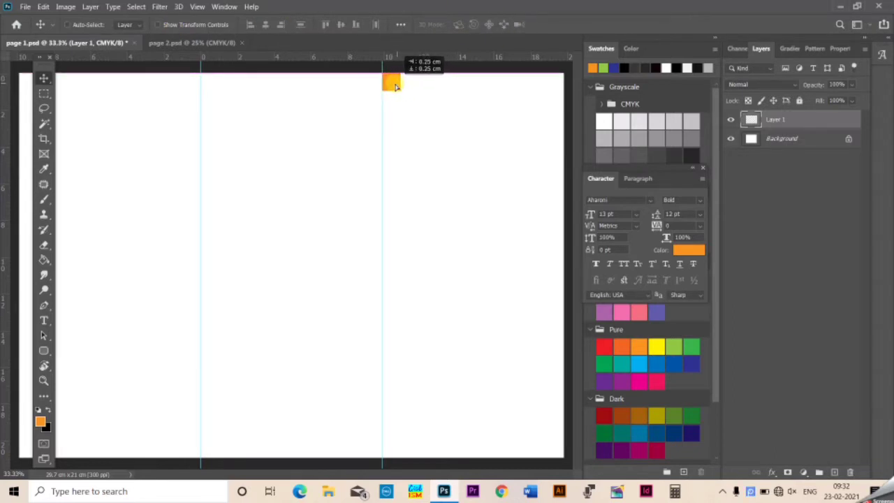
# - Add 1 cm top-left margin guides along the orange square's right and bottom edges
pyautogui.scroll(2, 419, 80)
pyautogui.scroll(1, 418, 80)
pyautogui.scroll(1, 370, 122)
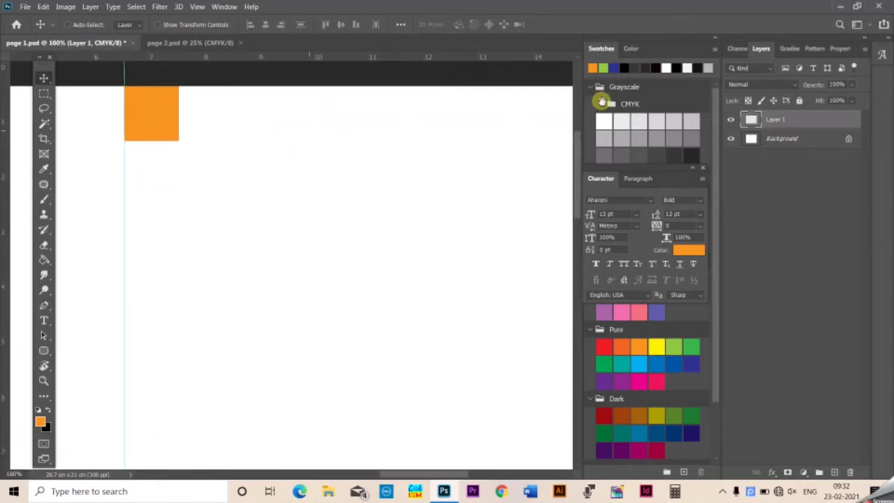
pyautogui.moveTo(415, 108); pyautogui.dragTo(447, 117)
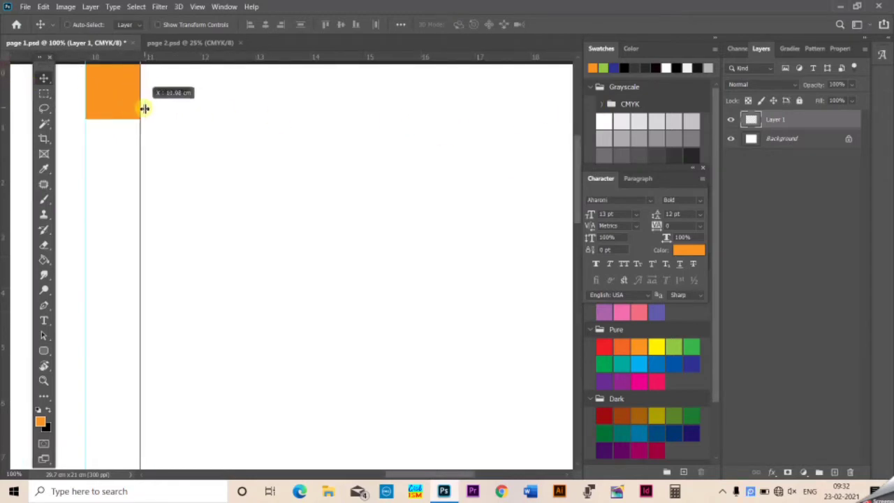
pyautogui.moveTo(7, 91); pyautogui.dragTo(143, 90)
pyautogui.moveTo(160, 56); pyautogui.dragTo(169, 119)
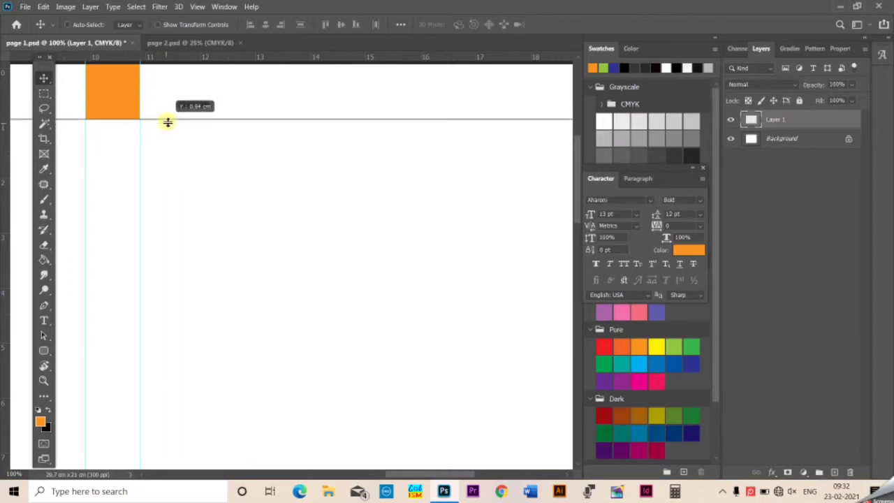
pyautogui.hotkey('ctrl', '-')
pyautogui.hotkey('ctrl', '-')
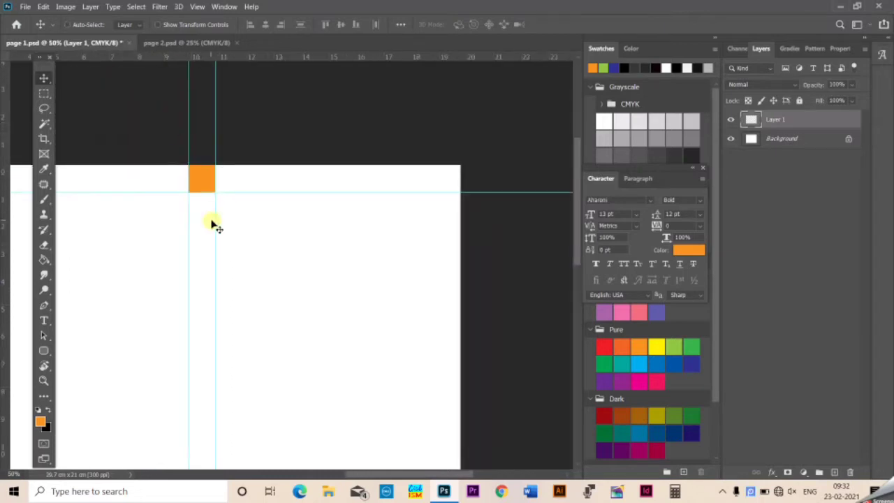
pyautogui.moveTo(214, 223); pyautogui.dragTo(215, 153)
# - Move the square to the right-hand corners and add 1 cm guides at the right and bottom edges
pyautogui.rightClick(202, 122)
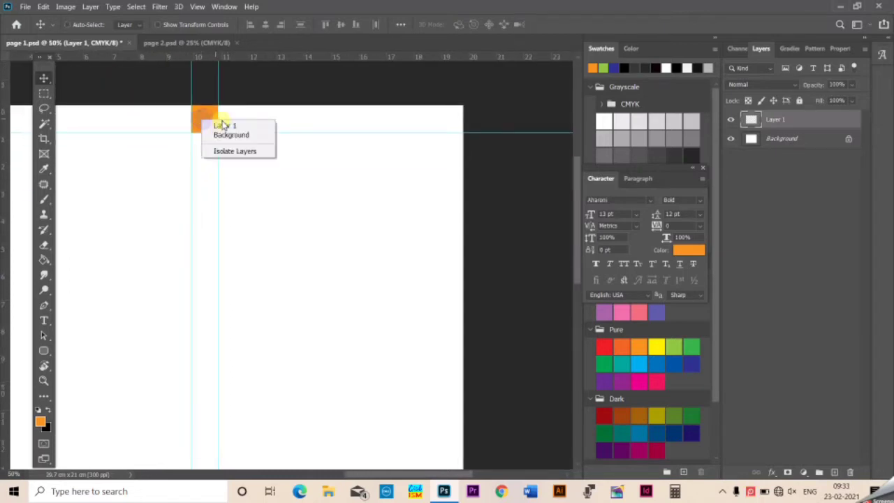
pyautogui.click(225, 127)
pyautogui.moveTo(207, 119); pyautogui.dragTo(452, 120)
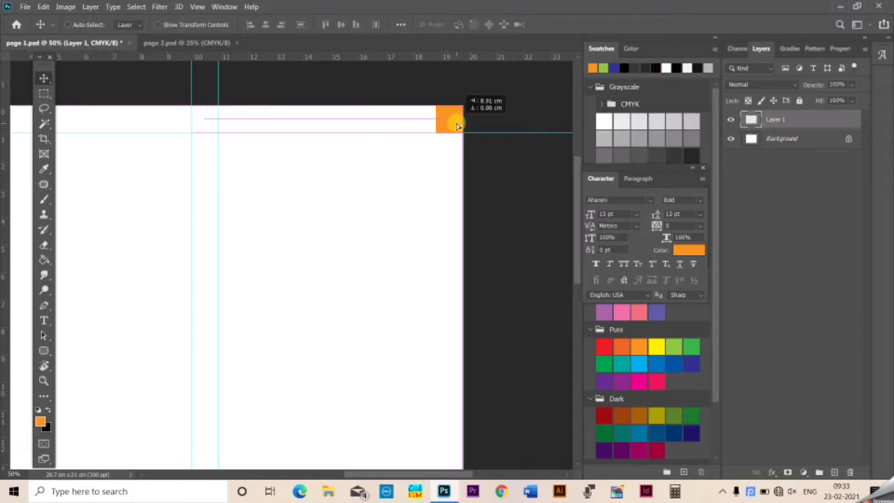
pyautogui.moveTo(6, 70); pyautogui.dragTo(435, 143)
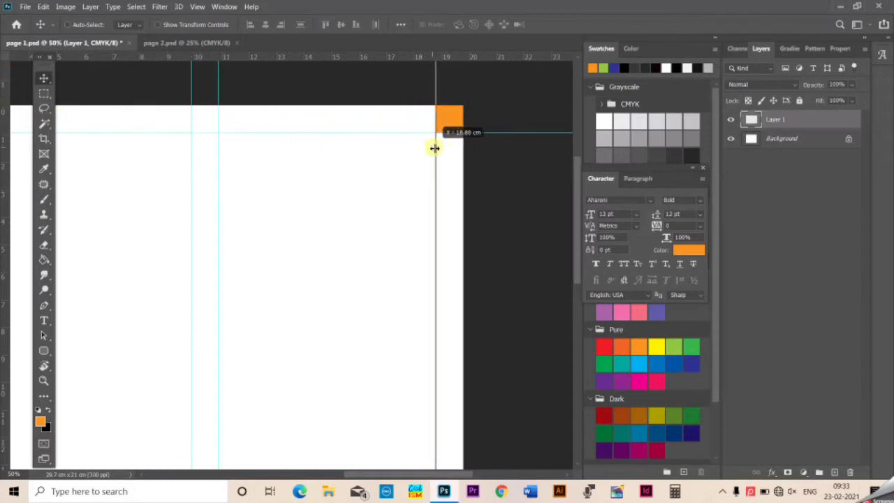
pyautogui.hotkey('ctrl', '0')
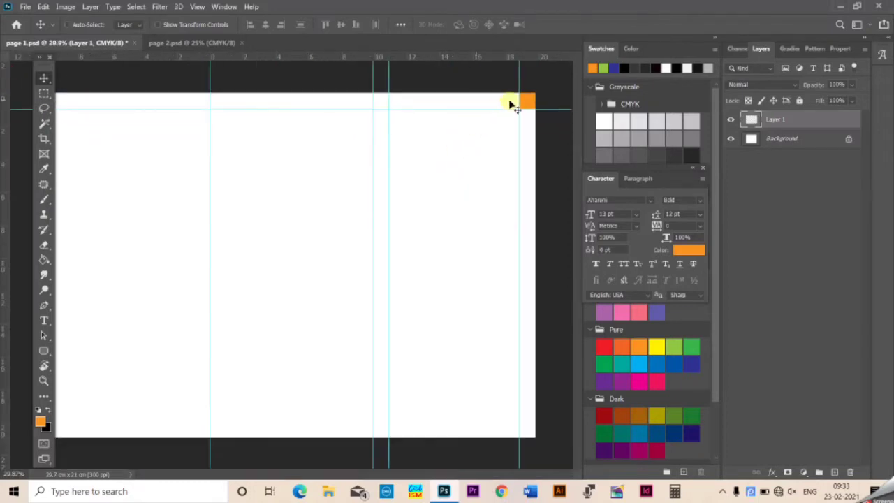
pyautogui.moveTo(535, 123); pyautogui.dragTo(535, 431)
pyautogui.moveTo(433, 56); pyautogui.dragTo(475, 422)
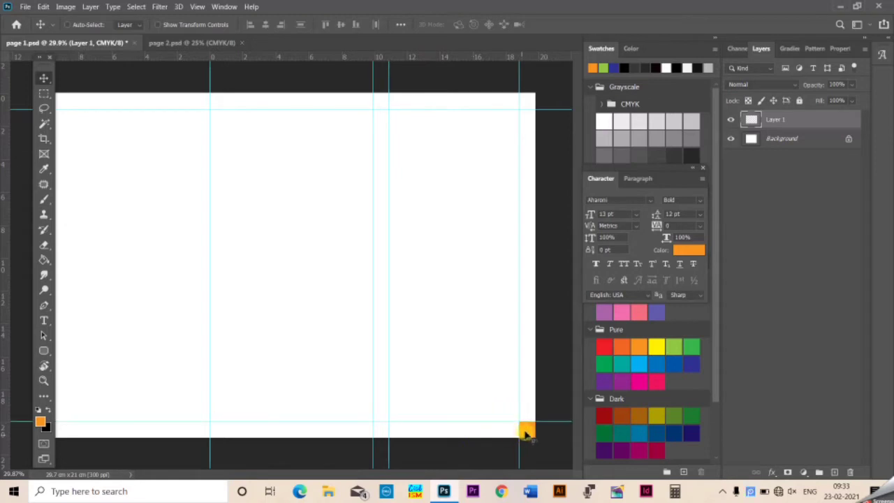
# - Add 1 cm guides beside the central fold and on both sides of the left fold
pyautogui.moveTo(529, 431); pyautogui.dragTo(363, 428)
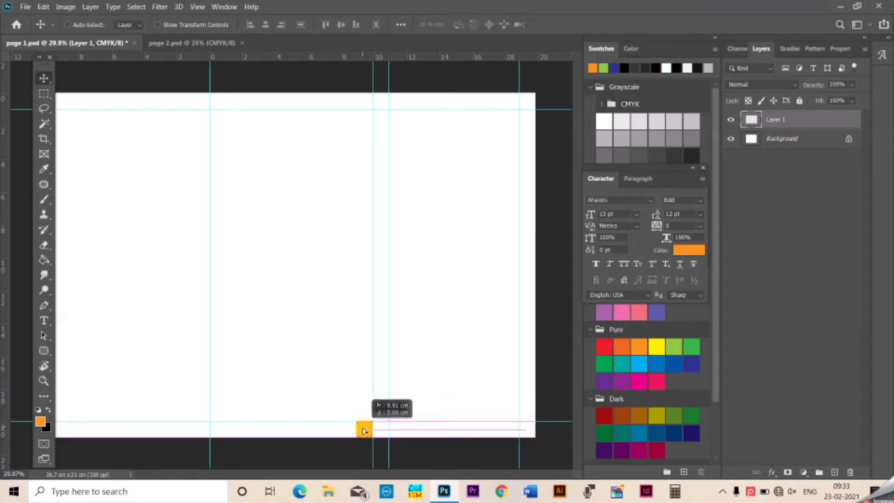
pyautogui.moveTo(8, 139); pyautogui.dragTo(353, 249)
pyautogui.moveTo(361, 427); pyautogui.dragTo(200, 427)
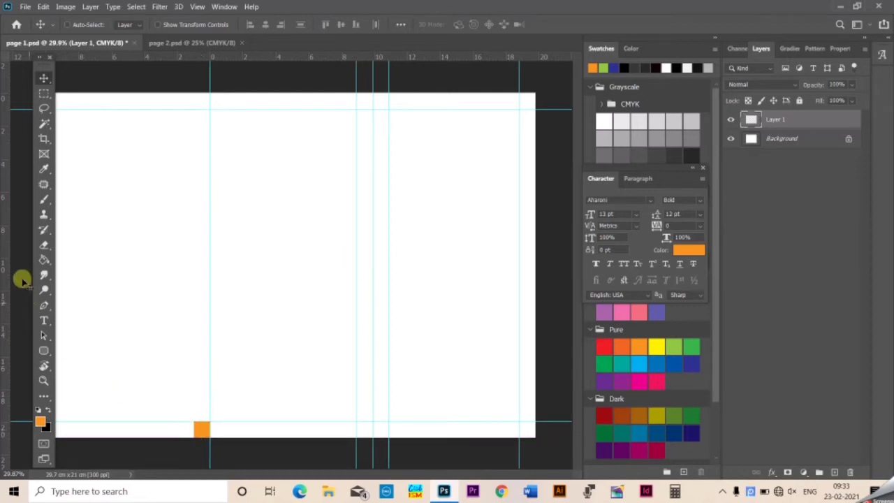
pyautogui.moveTo(8, 241)
pyautogui.mouseDown()
pyautogui.moveTo(205, 336)
pyautogui.moveTo(194, 335)
pyautogui.mouseUp()
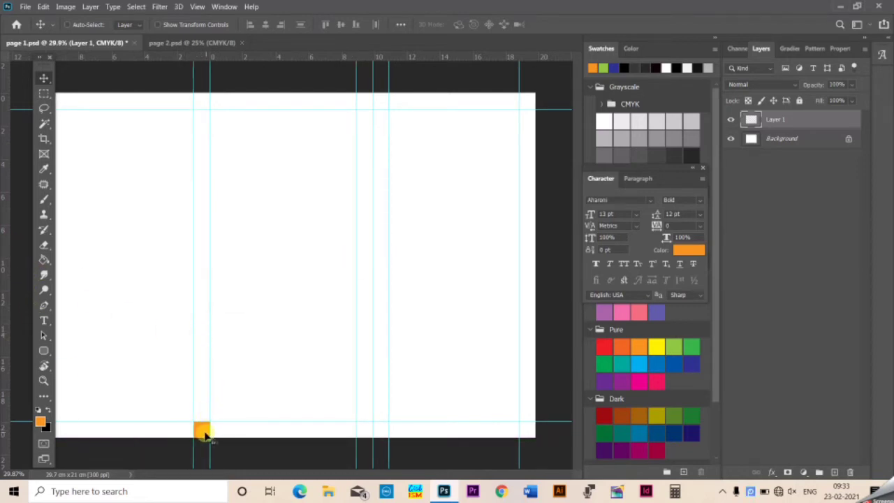
pyautogui.moveTo(203, 429); pyautogui.dragTo(221, 432)
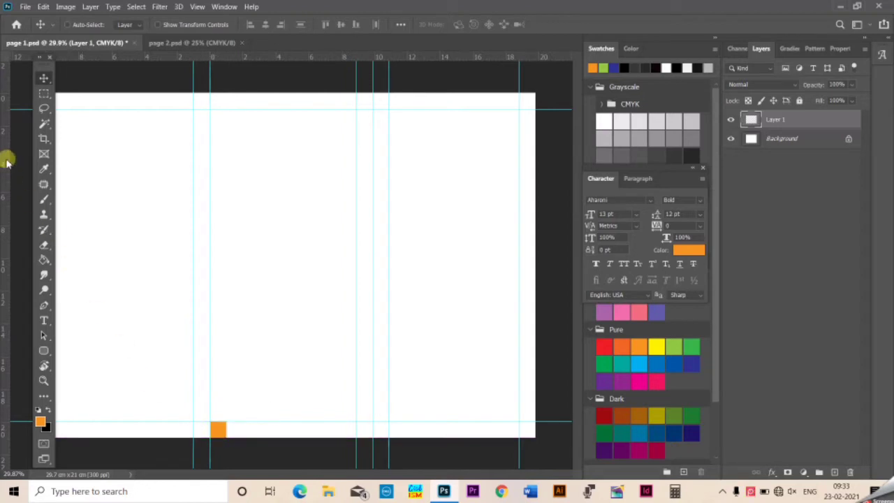
pyautogui.moveTo(8, 160); pyautogui.dragTo(231, 248)
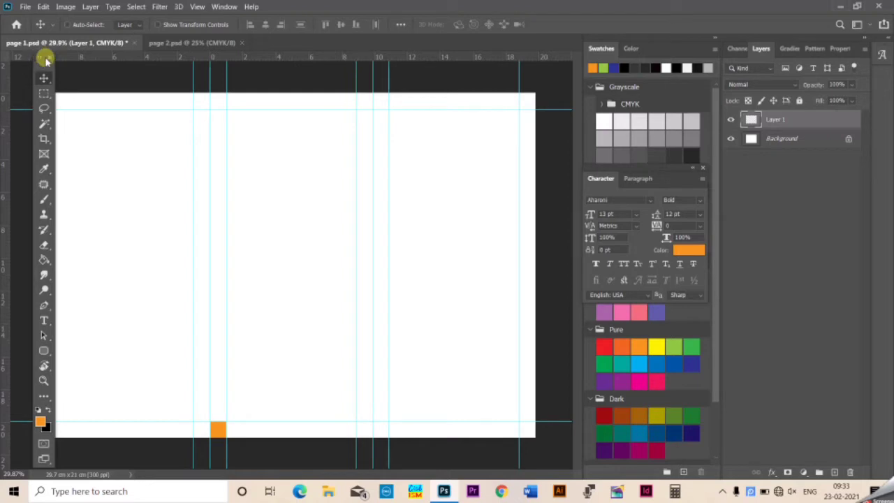
# - Move the square to the bottom-left corner and add the 1 cm left-edge guide
pyautogui.moveTo(204, 414); pyautogui.dragTo(54, 416)
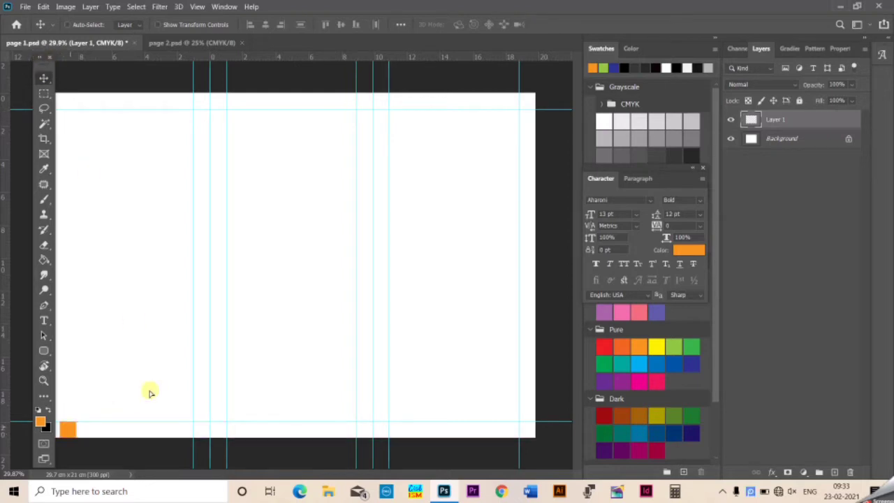
pyautogui.press('f')
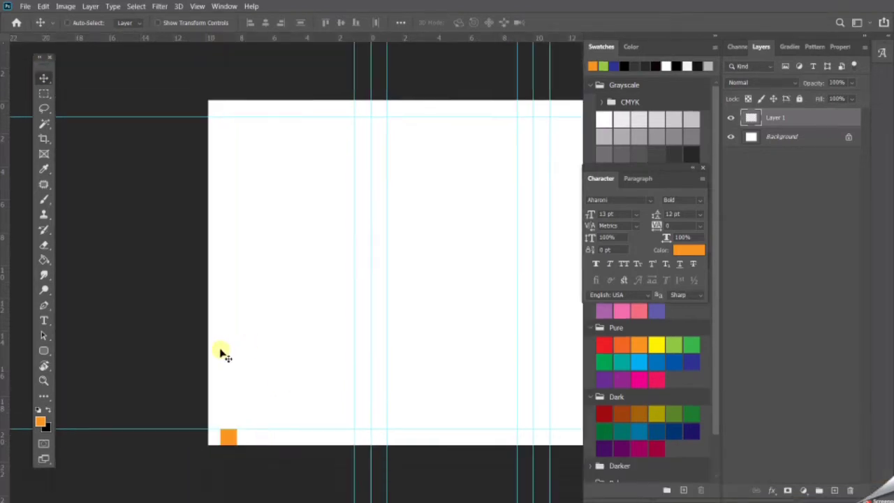
pyautogui.moveTo(229, 437); pyautogui.dragTo(272, 497)
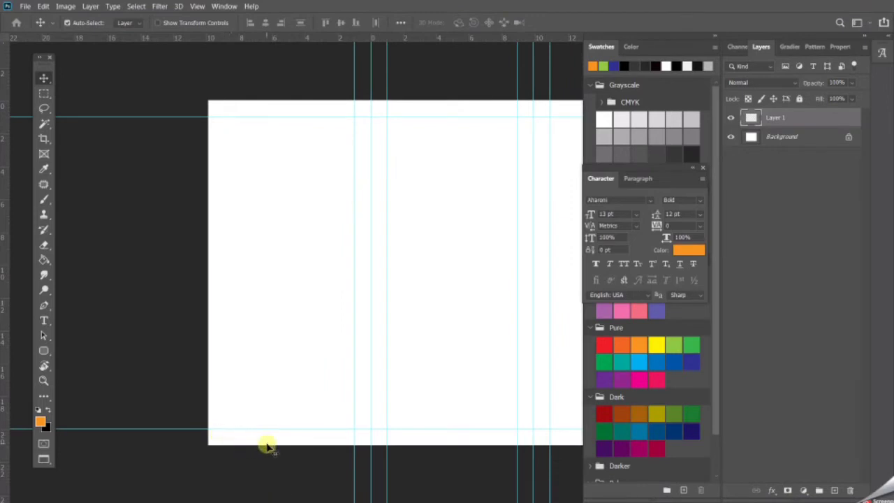
pyautogui.hotkey('ctrl', 't')
pyautogui.press('Return')
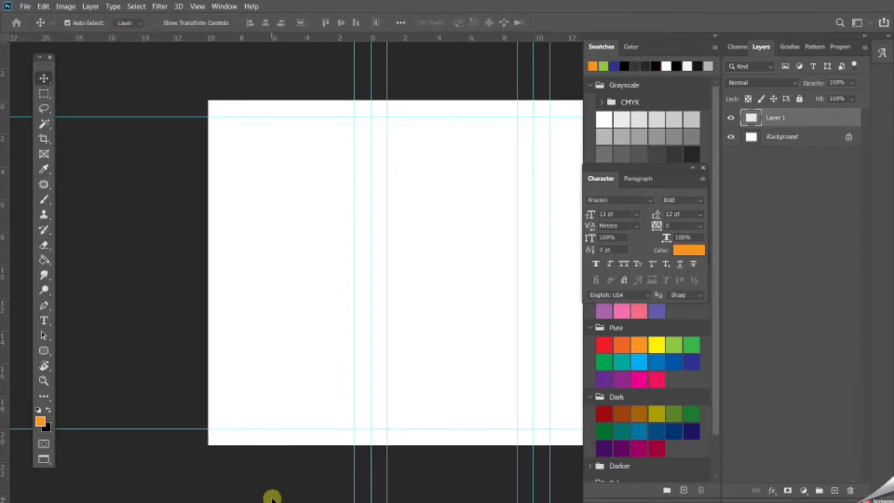
pyautogui.moveTo(379, 438); pyautogui.dragTo(217, 437)
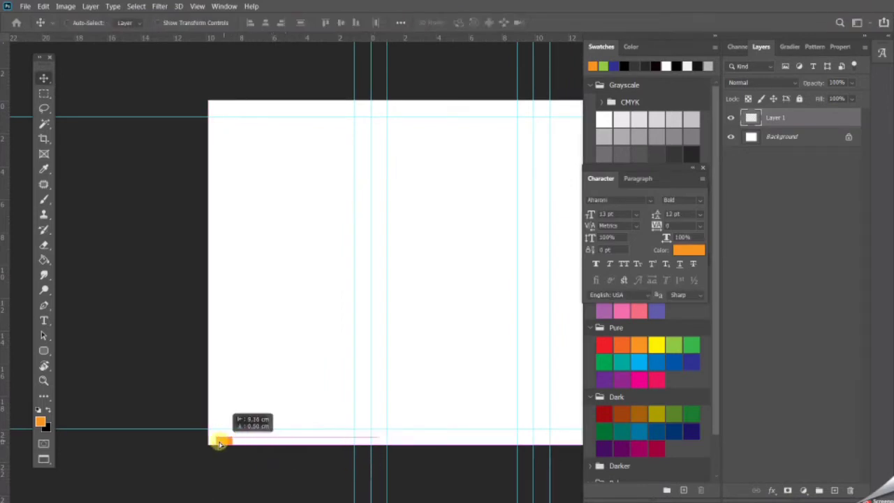
pyautogui.moveTo(2, 207); pyautogui.dragTo(228, 255)
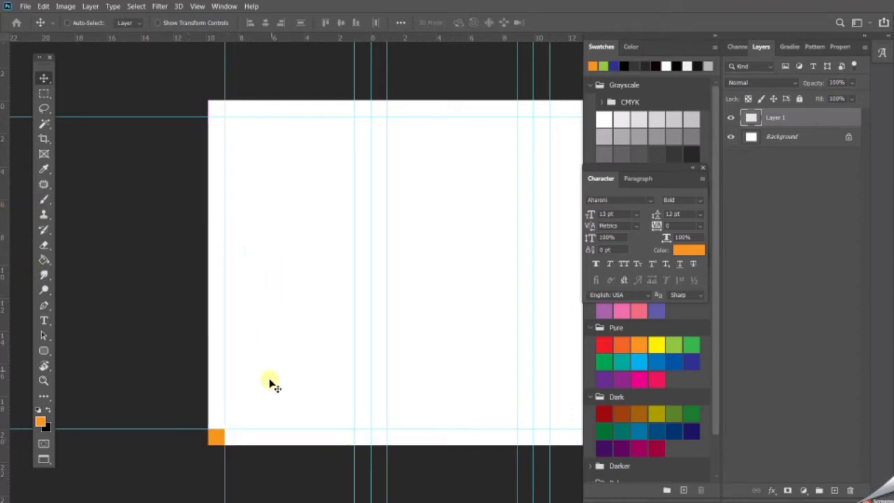
pyautogui.moveTo(469, 320); pyautogui.dragTo(346, 313)
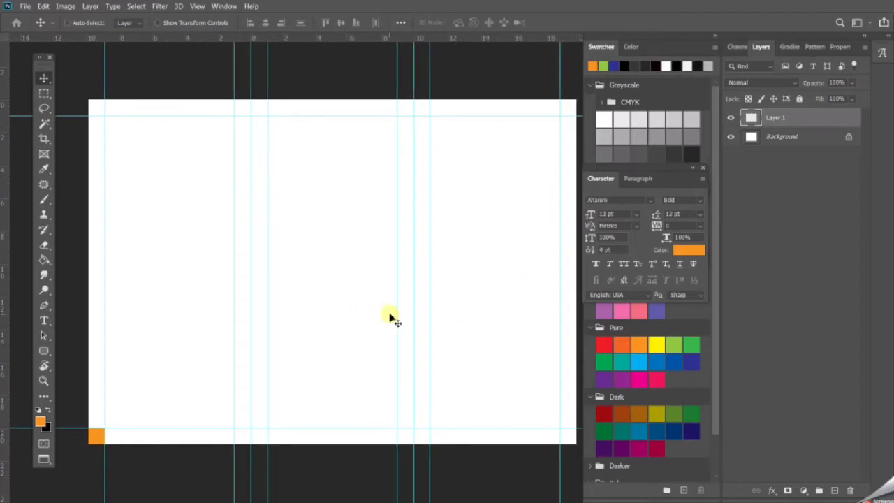
# - Delete the orange square's layer, leaving only the guides on page 1
pyautogui.rightClick(106, 433)
pyautogui.click(112, 436)
pyautogui.press('Delete')
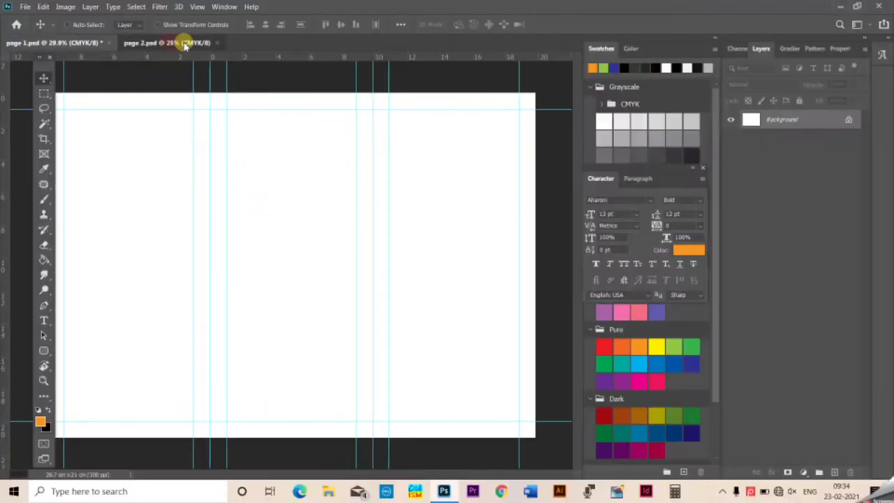
pyautogui.click(192, 43)
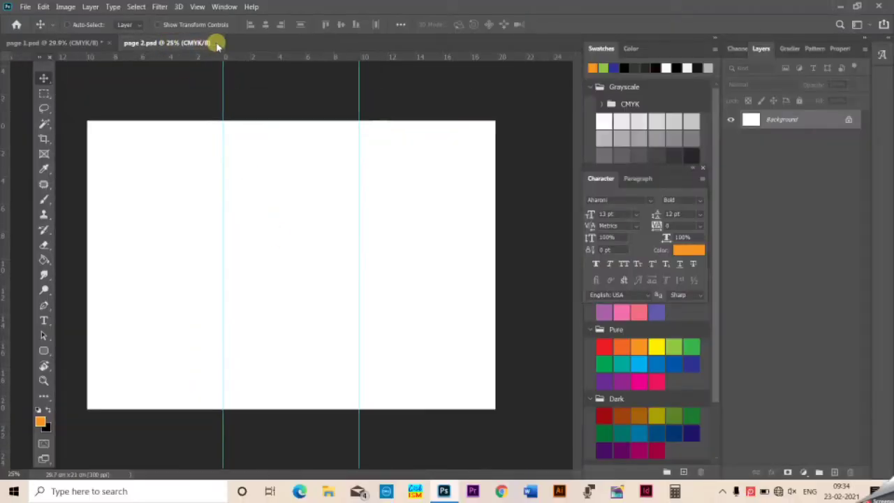
pyautogui.hotkey('ctrl', 'Tab')
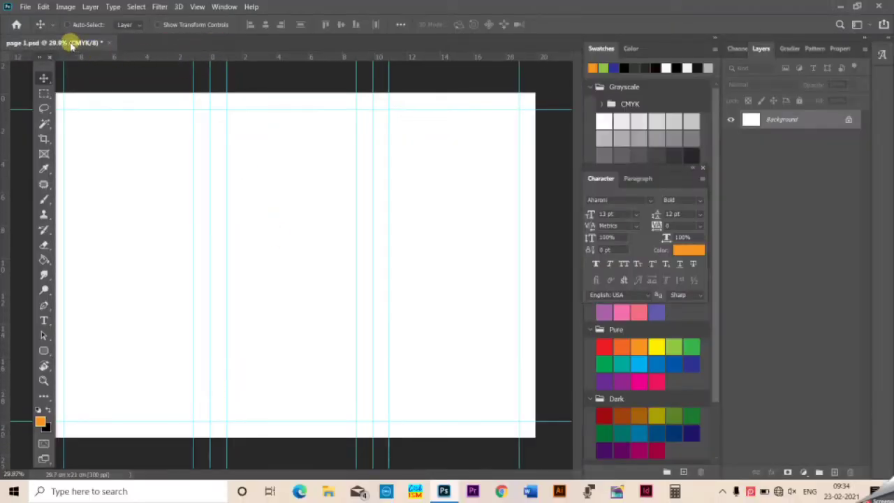
# - Duplicate the page 1 document
pyautogui.click(65, 6)
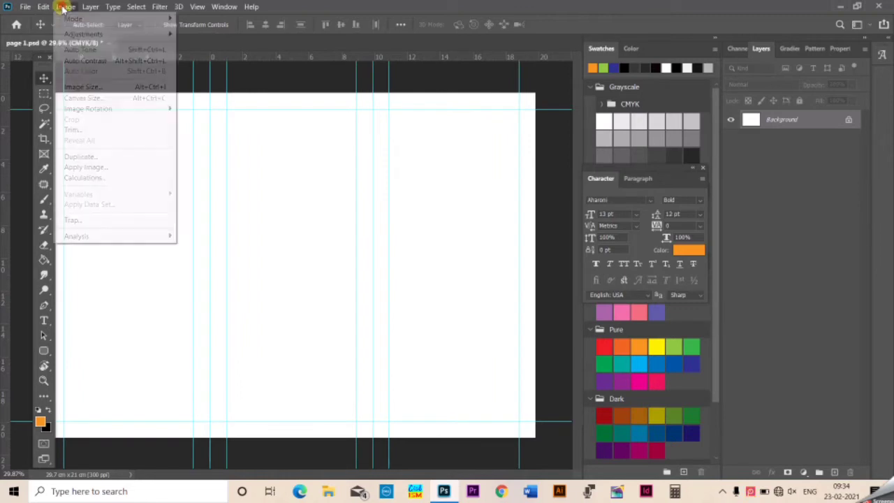
pyautogui.click(83, 156)
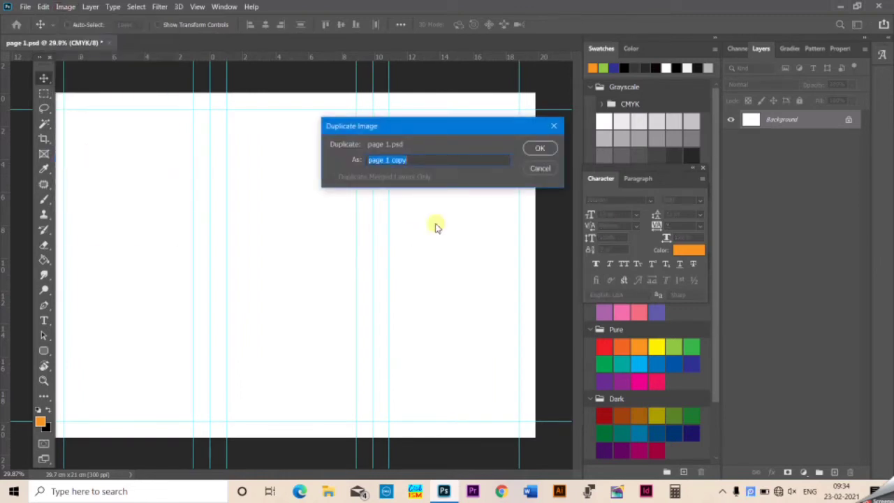
pyautogui.click(543, 147)
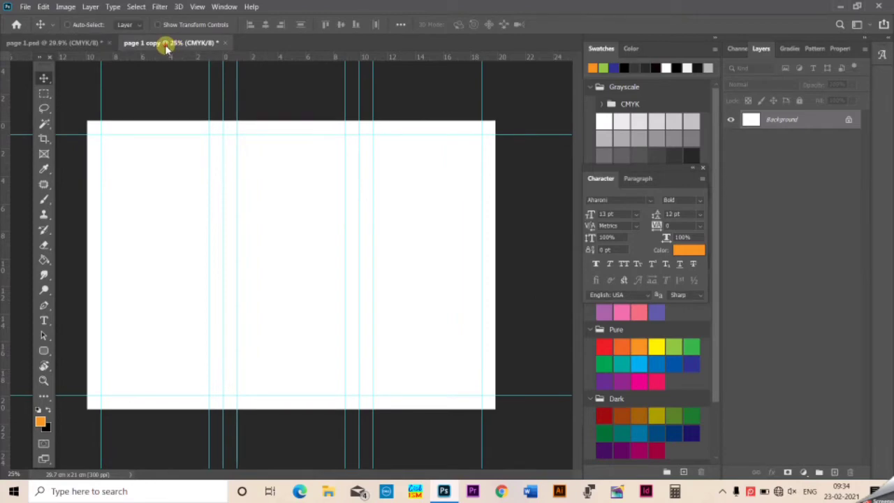
# - Save the copy on the computer as page 2.psd, replacing the existing file
pyautogui.click(25, 7)
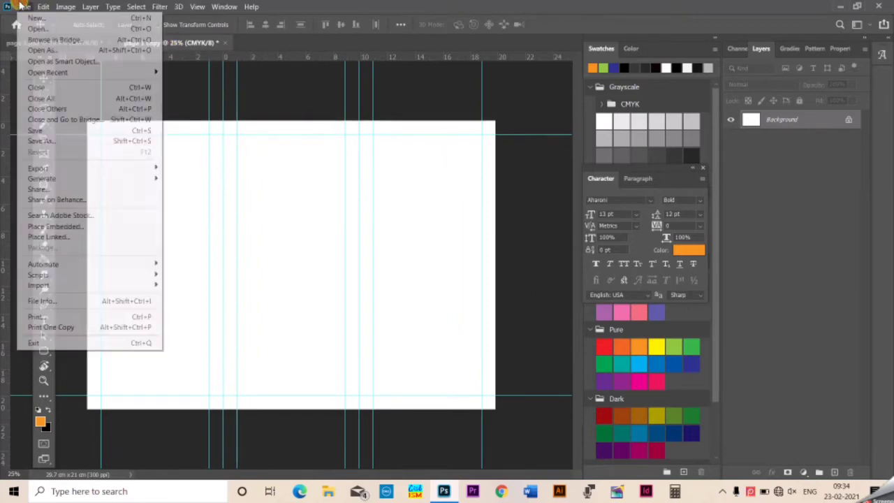
pyautogui.click(72, 142)
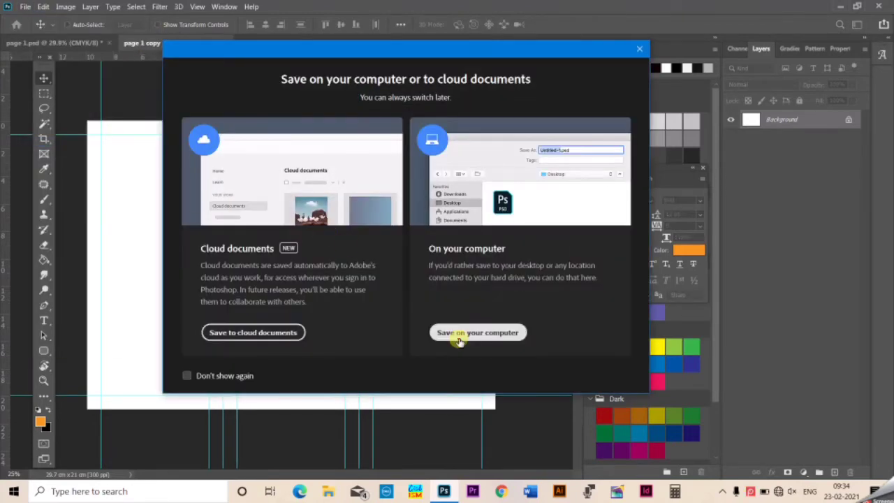
pyautogui.click(455, 333)
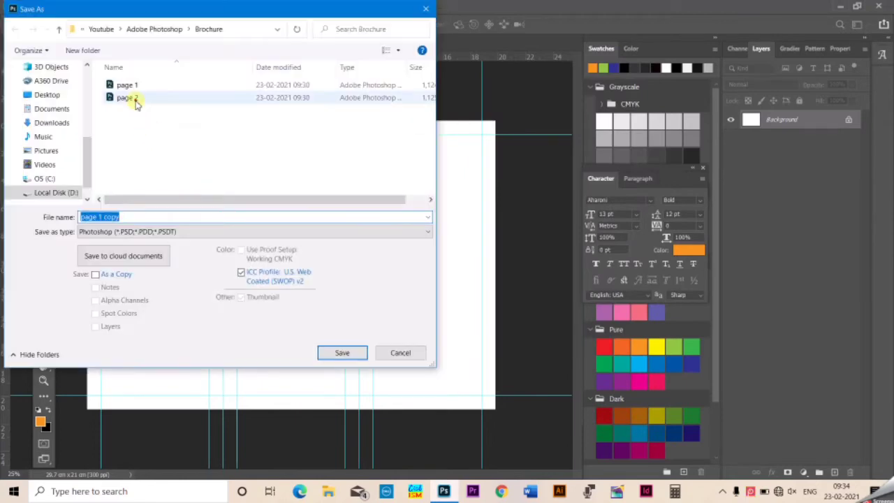
pyautogui.click(129, 98)
pyautogui.click(340, 353)
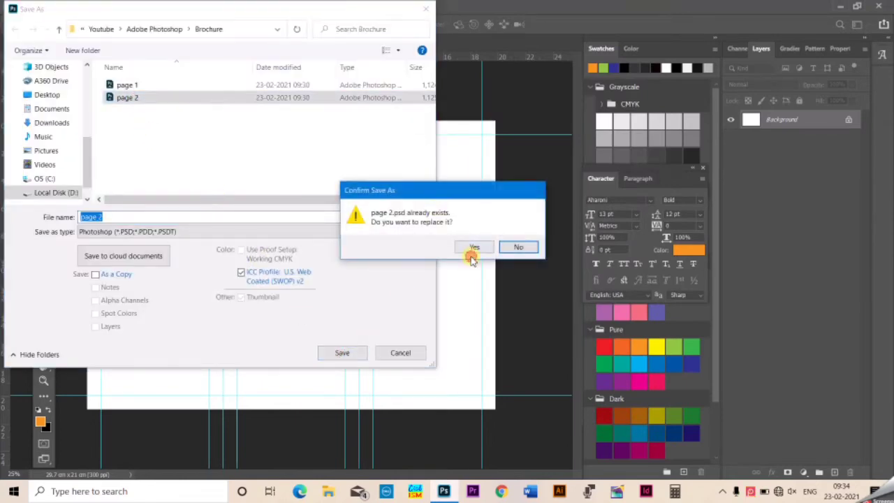
pyautogui.click(472, 250)
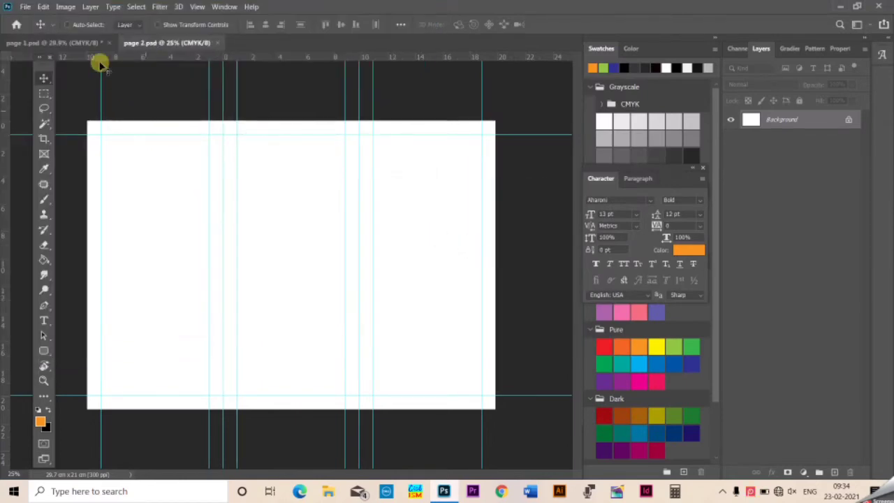
pyautogui.click(74, 42)
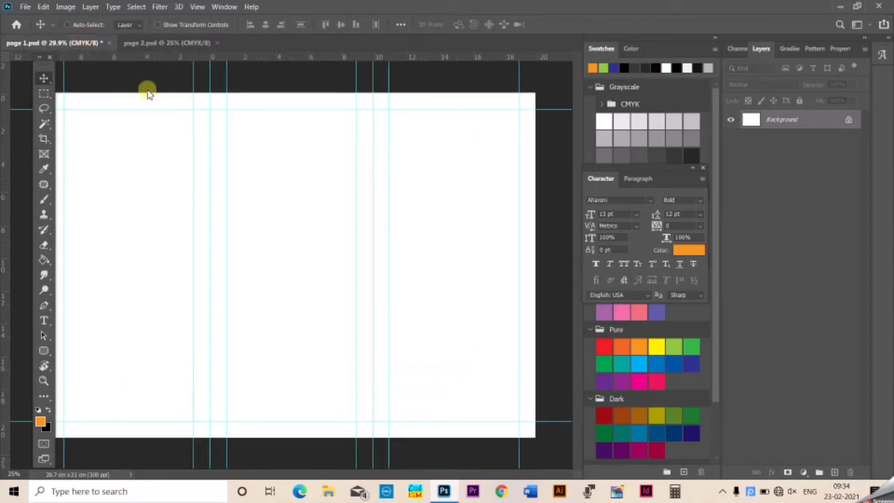
pyautogui.click(206, 44)
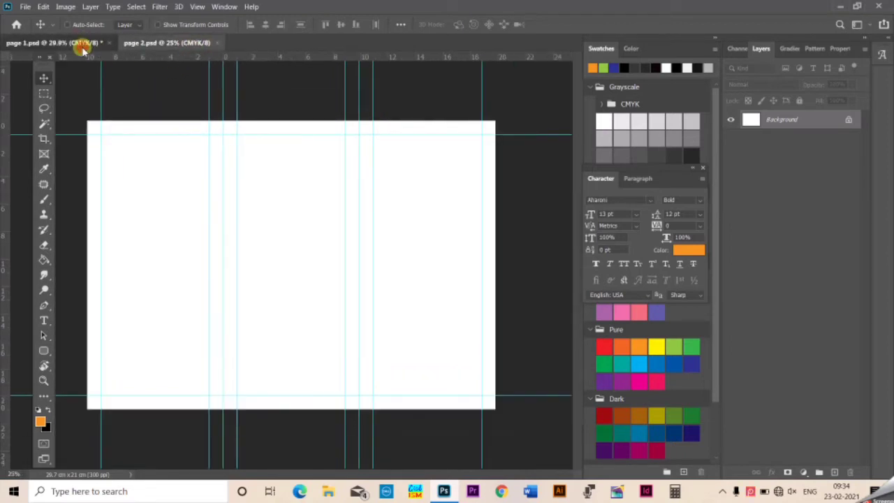
pyautogui.click(82, 45)
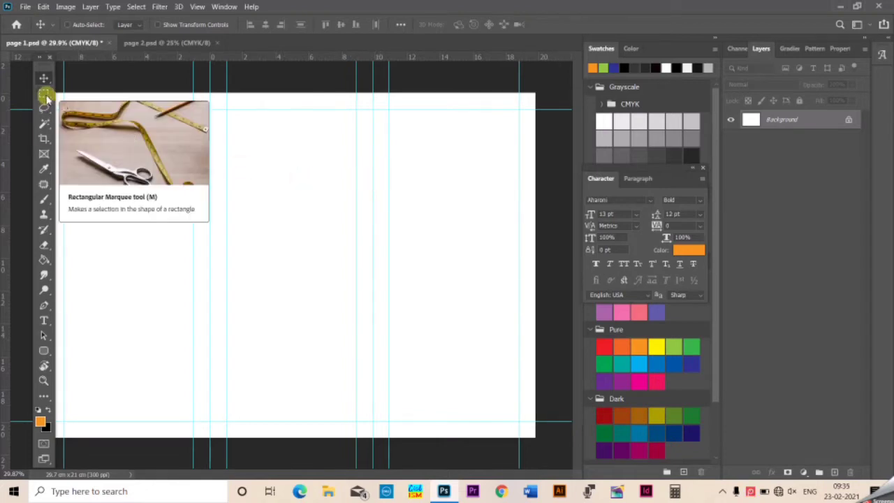
# - Type a black 48 pt '1' and position it in page 1's right panel
pyautogui.click(43, 319)
pyautogui.click(436, 217)
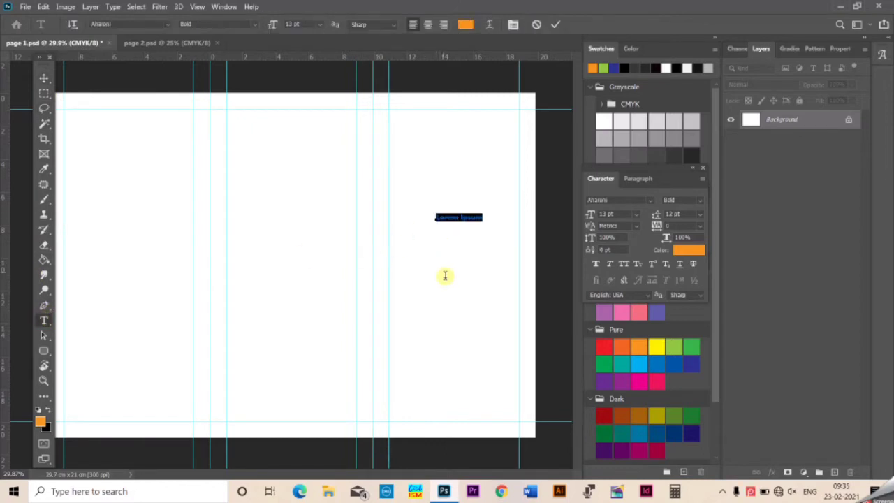
pyautogui.click(465, 25)
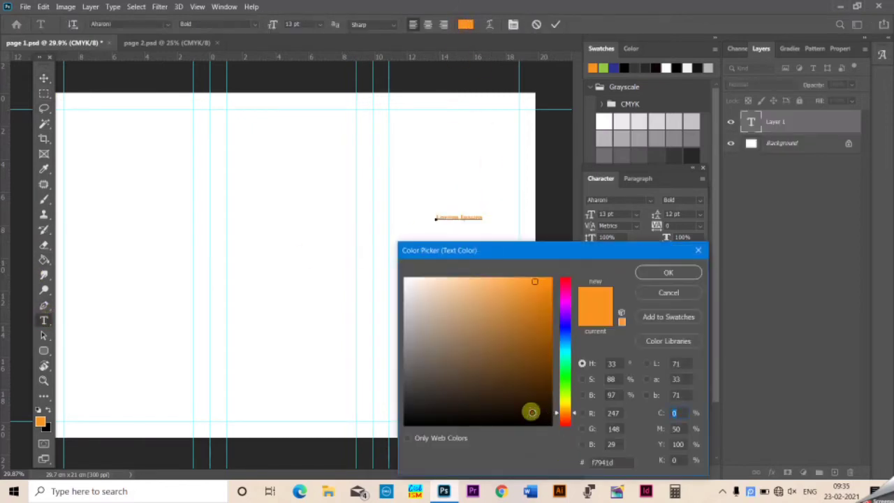
pyautogui.moveTo(532, 412); pyautogui.dragTo(531, 424)
pyautogui.click(668, 272)
pyautogui.click(320, 24)
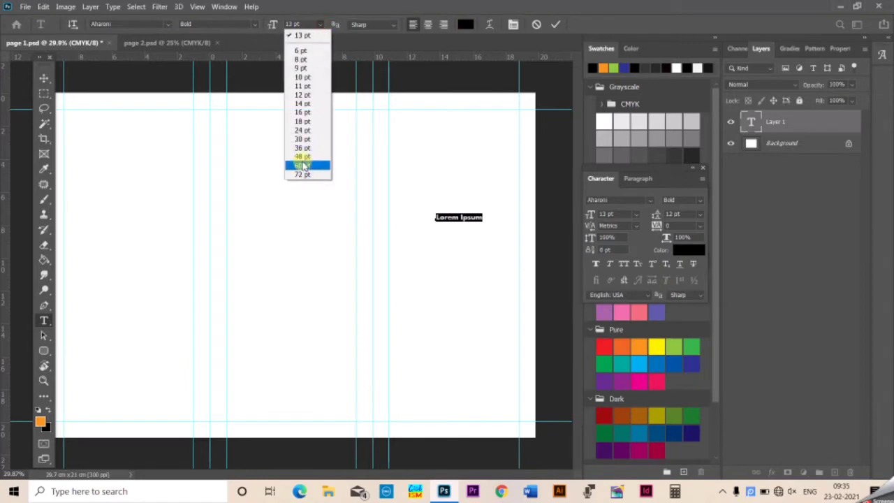
pyautogui.click(302, 157)
pyautogui.write('1')
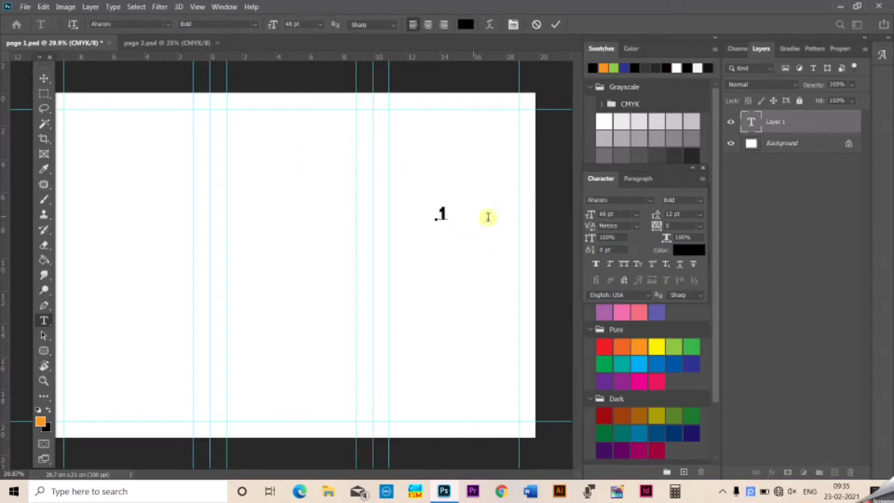
pyautogui.click(44, 79)
pyautogui.moveTo(440, 214); pyautogui.dragTo(454, 253)
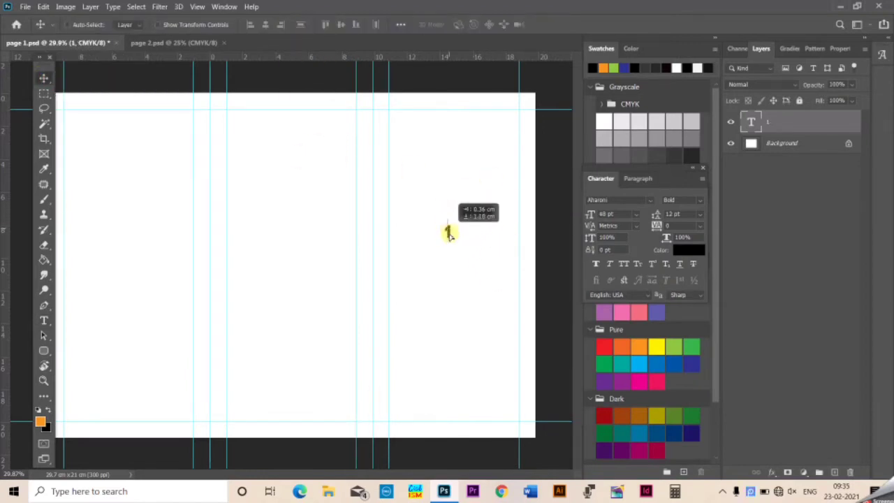
pyautogui.click(44, 320)
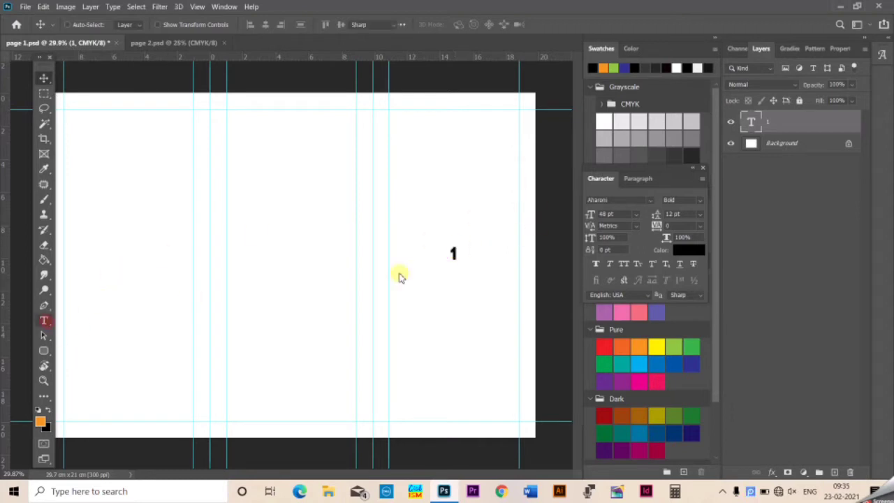
# - Type a '2' in page 2's left panel
pyautogui.click(191, 43)
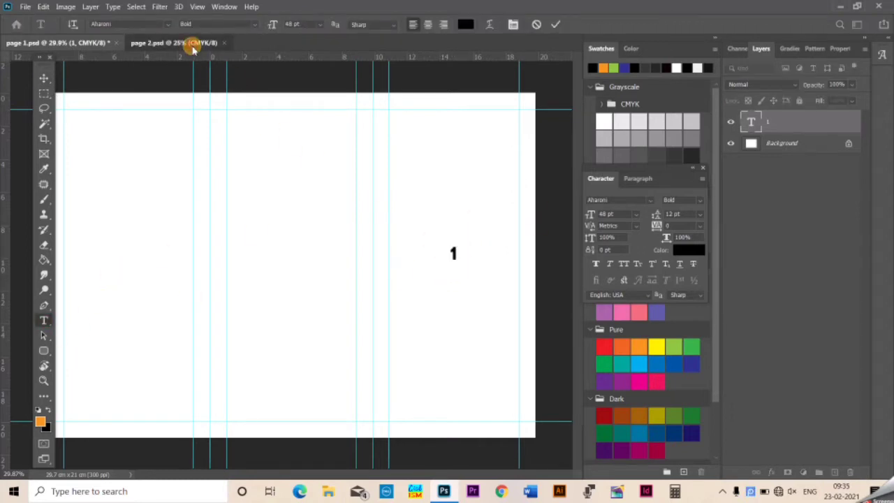
pyautogui.click(136, 249)
pyautogui.click(140, 269)
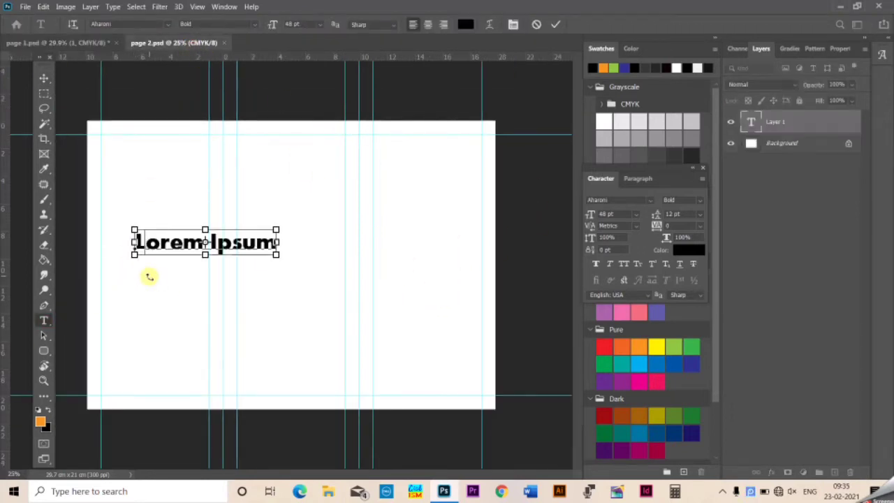
pyautogui.write('2')
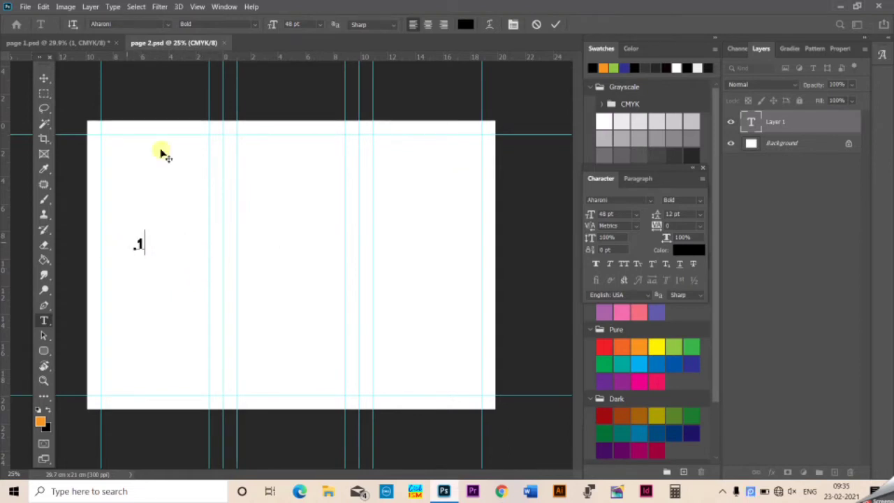
pyautogui.click(44, 77)
# - Alt-drag copies of the number into the middle and right panels, changing them to '3' and '4'
pyautogui.moveTo(139, 243); pyautogui.dragTo(291, 240)
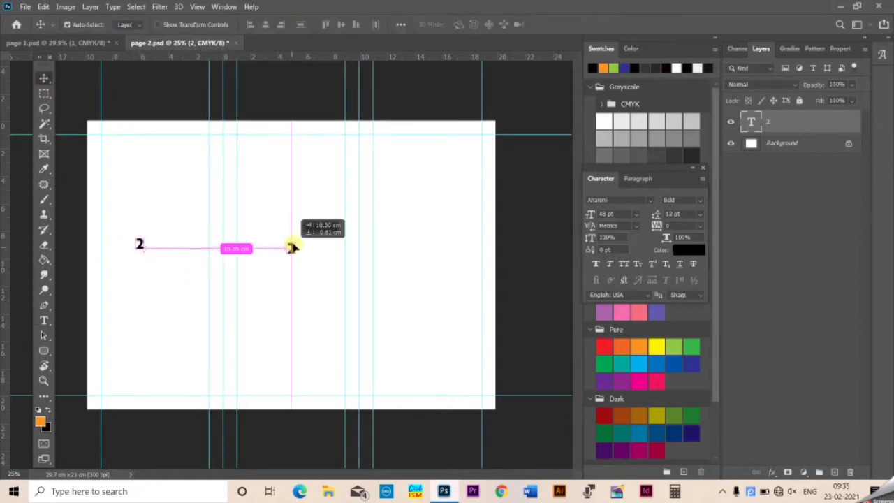
pyautogui.click(44, 320)
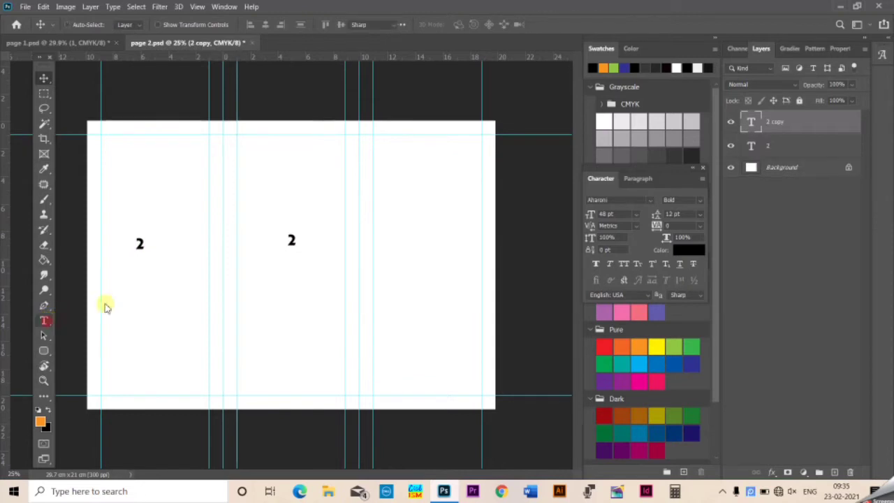
pyautogui.doubleClick(279, 239)
pyautogui.write('3')
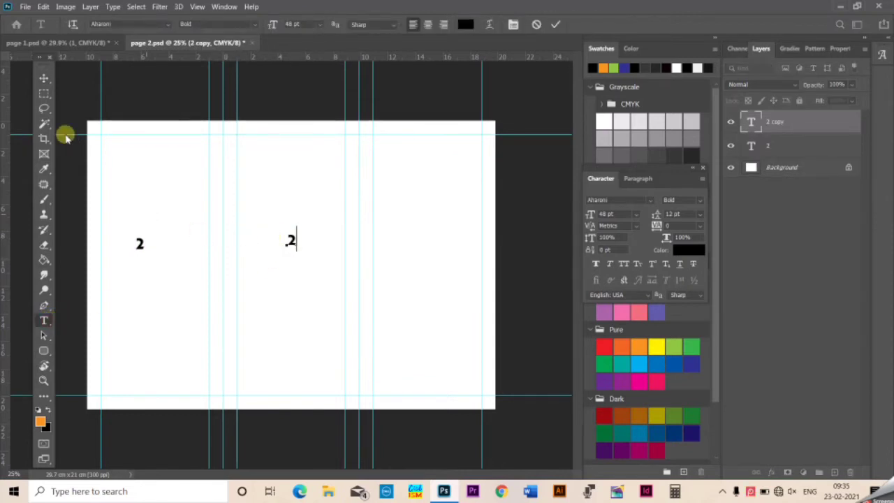
pyautogui.click(44, 78)
pyautogui.moveTo(302, 251); pyautogui.dragTo(437, 241)
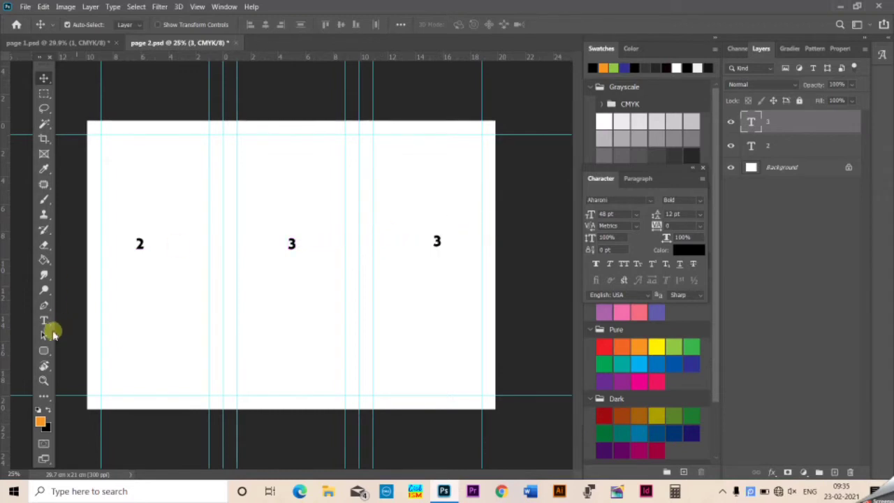
pyautogui.click(44, 320)
pyautogui.doubleClick(432, 241)
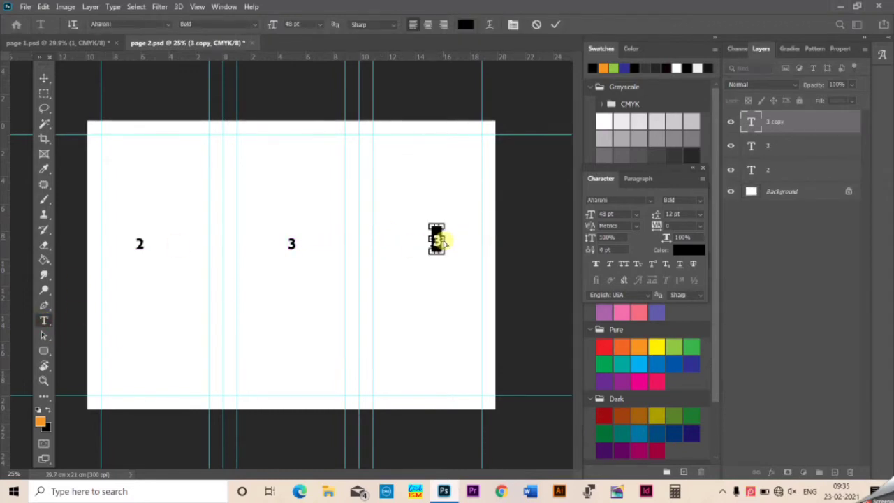
pyautogui.write('4')
pyautogui.click(44, 78)
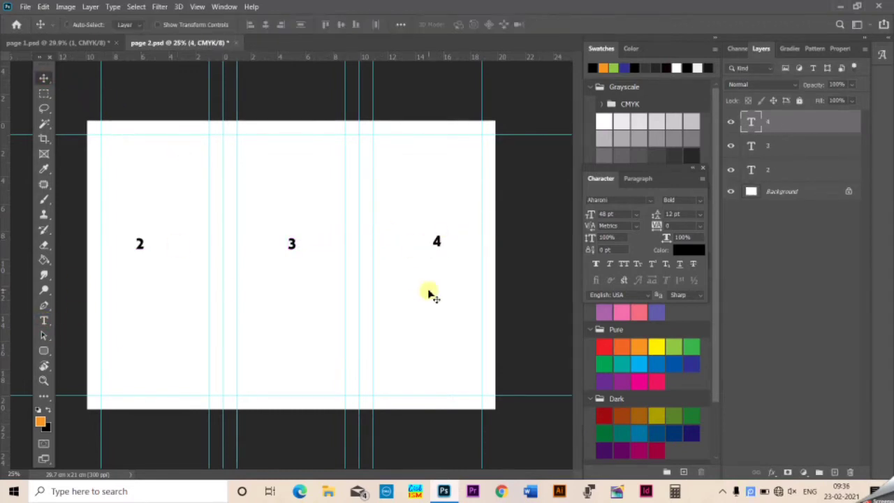
# - Save page 2.psd and return to page 1
pyautogui.hotkey('ctrl', 's')
pyautogui.click(569, 131)
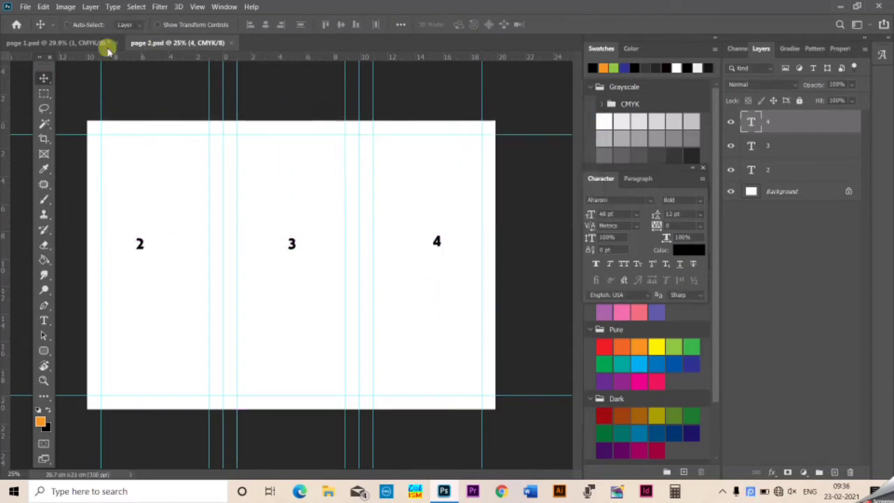
pyautogui.click(82, 44)
# - Copy the '1' into the left and middle panels as '5' and '6'
pyautogui.moveTo(449, 256); pyautogui.dragTo(455, 256)
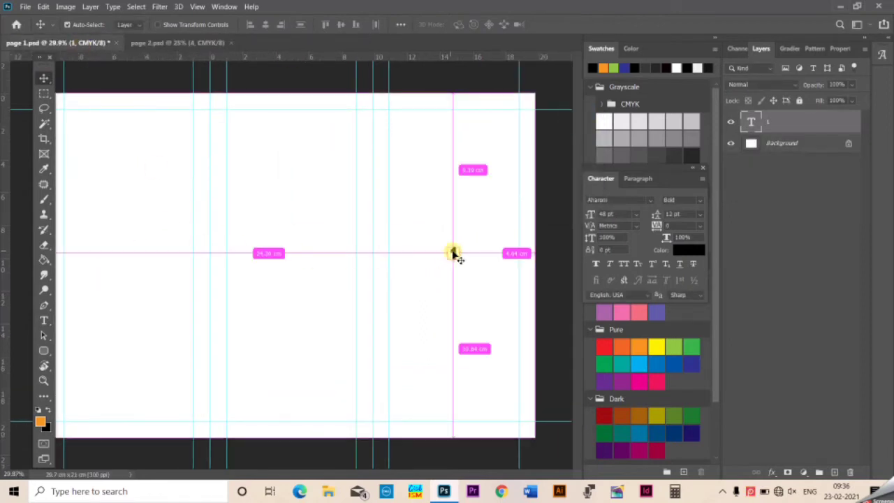
pyautogui.moveTo(178, 243); pyautogui.dragTo(125, 236)
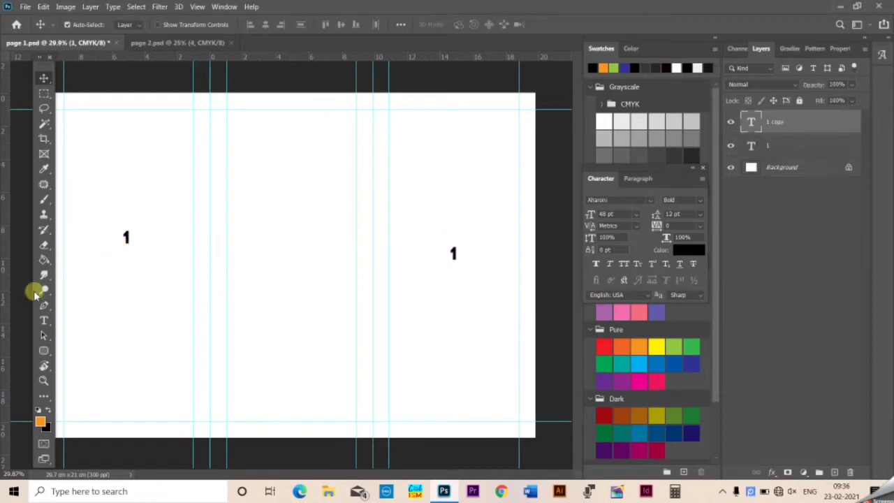
pyautogui.click(44, 320)
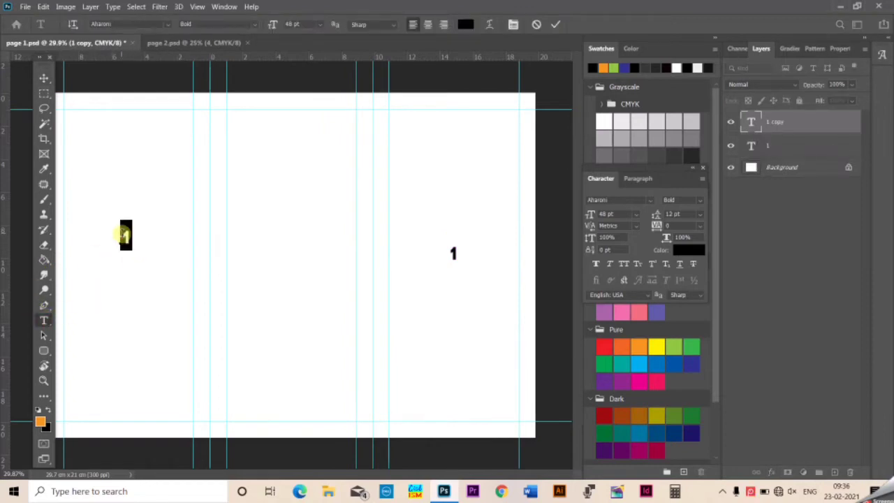
pyautogui.write('5')
pyautogui.click(43, 77)
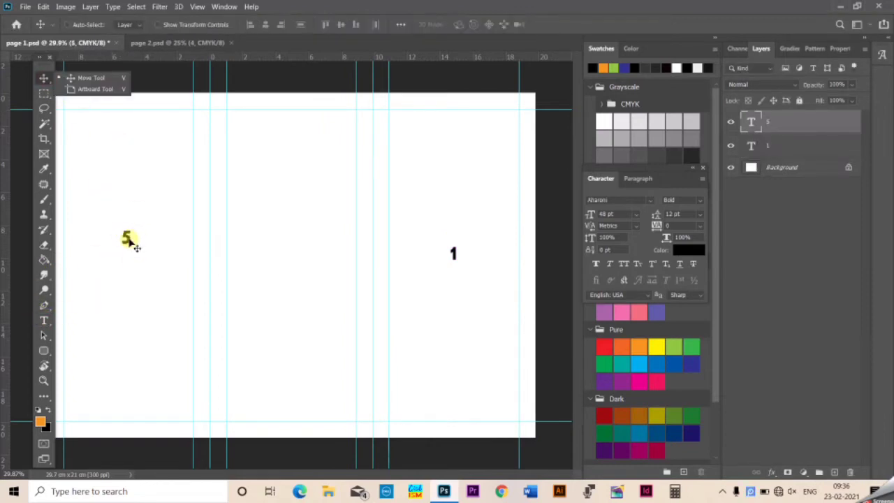
pyautogui.moveTo(127, 239)
pyautogui.mouseDown()
pyautogui.moveTo(133, 249)
pyautogui.moveTo(288, 247)
pyautogui.mouseUp()
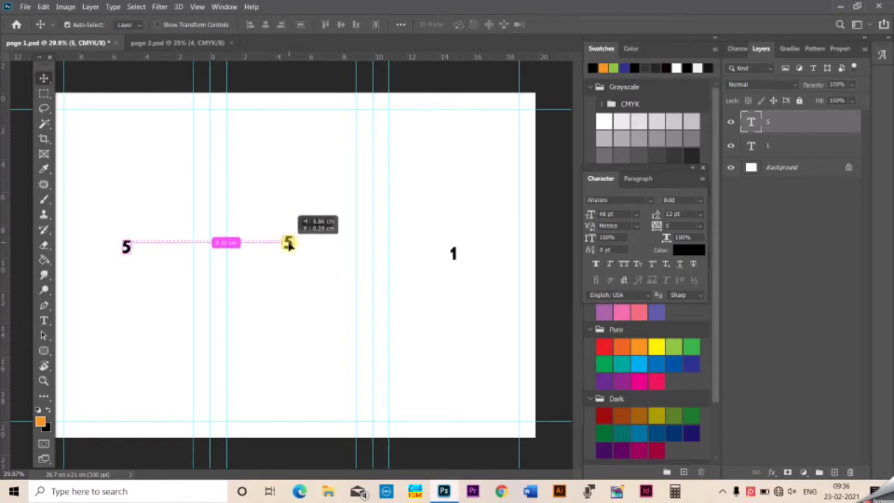
pyautogui.click(44, 319)
pyautogui.doubleClick(289, 243)
pyautogui.write('6')
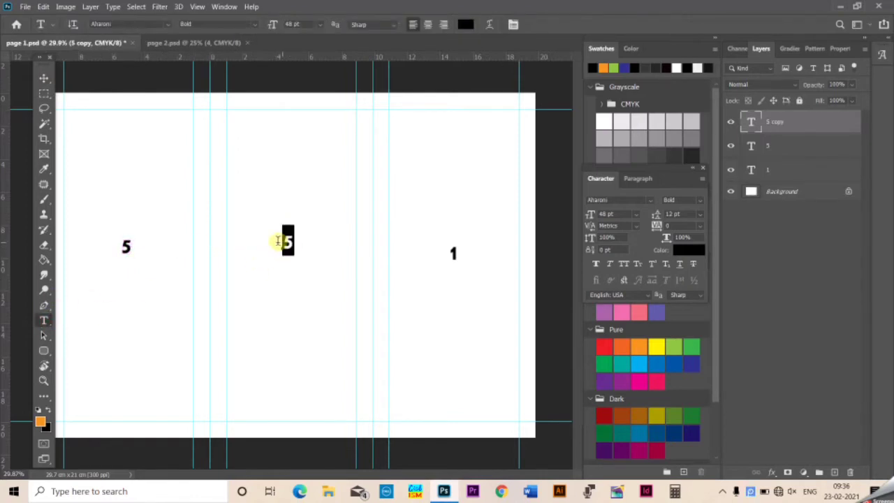
pyautogui.click(44, 78)
# - Save page 1.psd and bring page 2 to the front
pyautogui.hotkey('ctrl', 's')
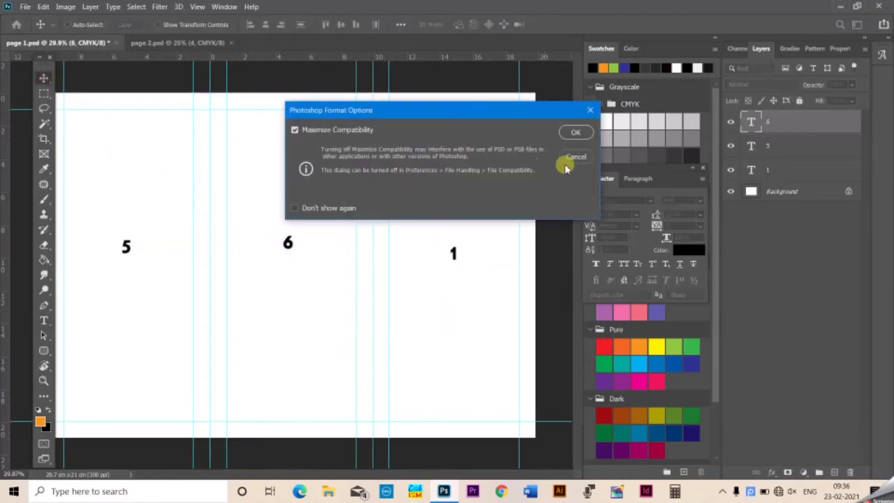
pyautogui.click(574, 133)
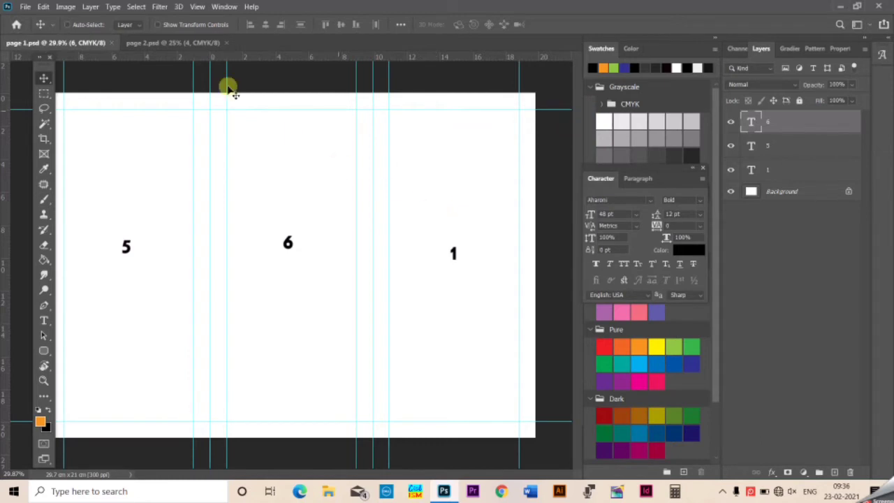
pyautogui.click(167, 43)
# - Close page 2, select the first Malayalam heading line in PageMaker, and return to Photoshop
pyautogui.click(226, 42)
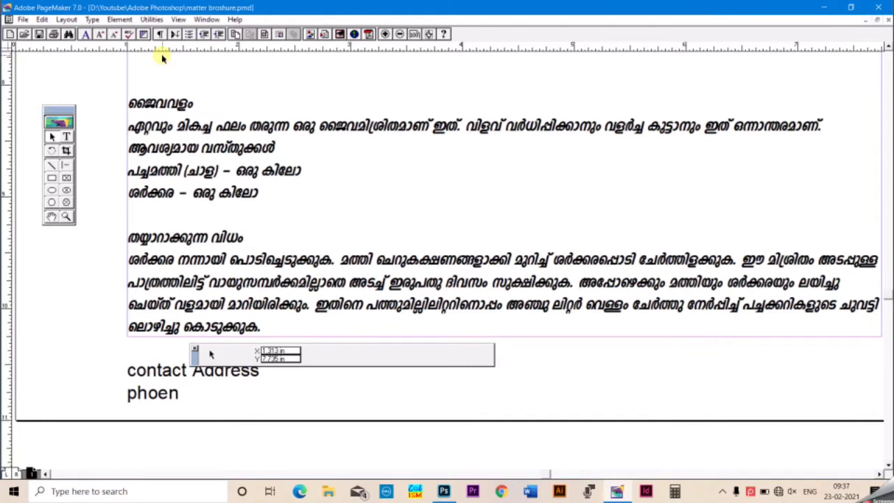
pyautogui.click(377, 176)
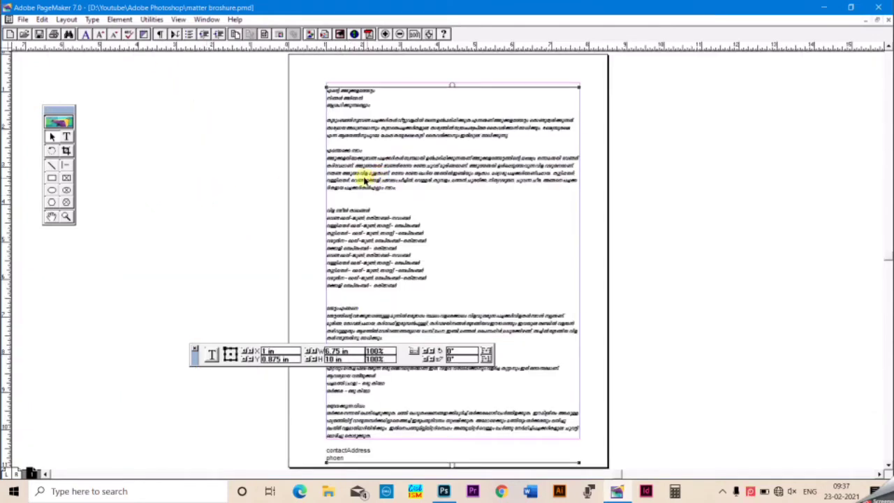
pyautogui.doubleClick(364, 180)
pyautogui.hotkey('ctrl', '2')
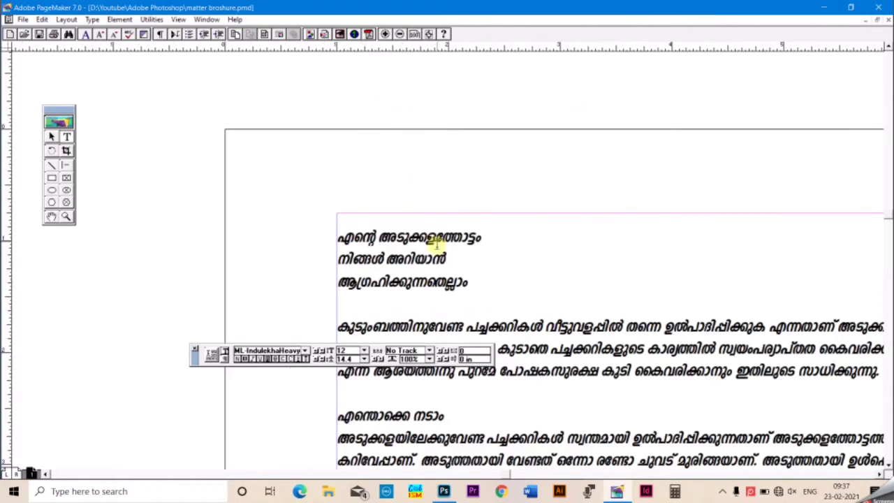
pyautogui.moveTo(222, 160); pyautogui.dragTo(395, 162)
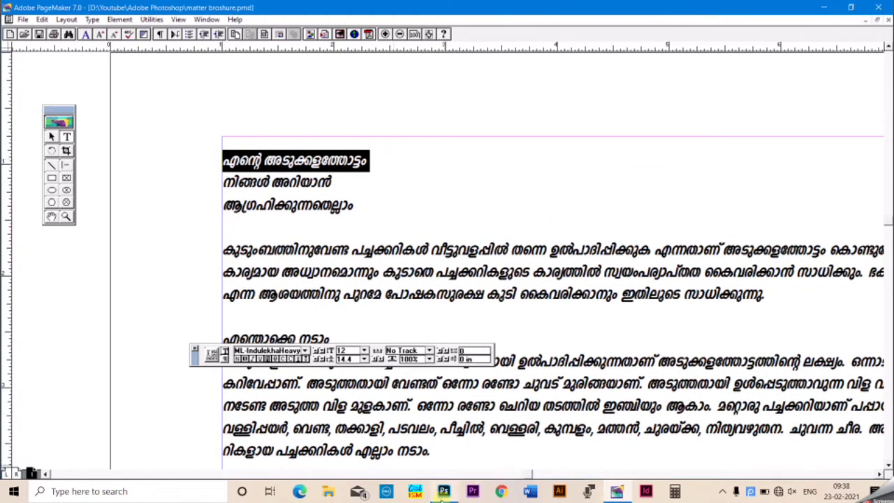
pyautogui.click(444, 491)
pyautogui.scroll(2, 486, 250)
# - Delete the page number 1 layer and bring the right panel into view
pyautogui.rightClick(466, 253)
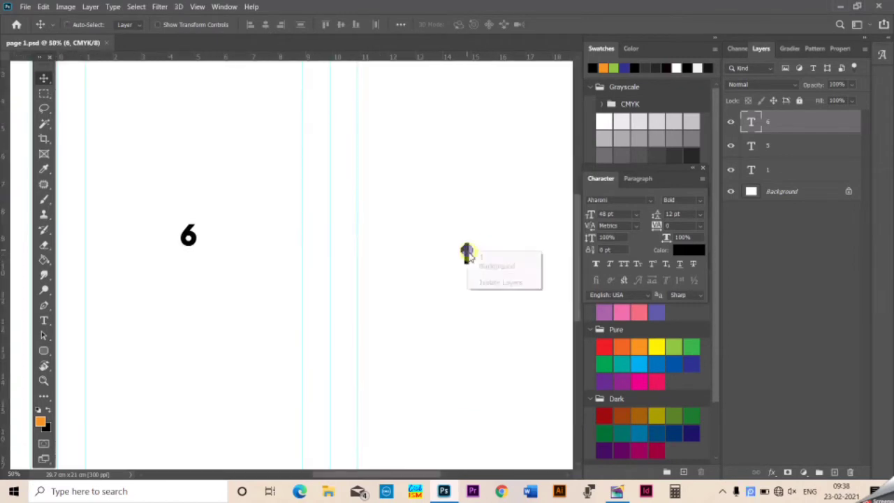
pyautogui.click(489, 257)
pyautogui.press('Delete')
pyautogui.moveTo(397, 209); pyautogui.dragTo(391, 148)
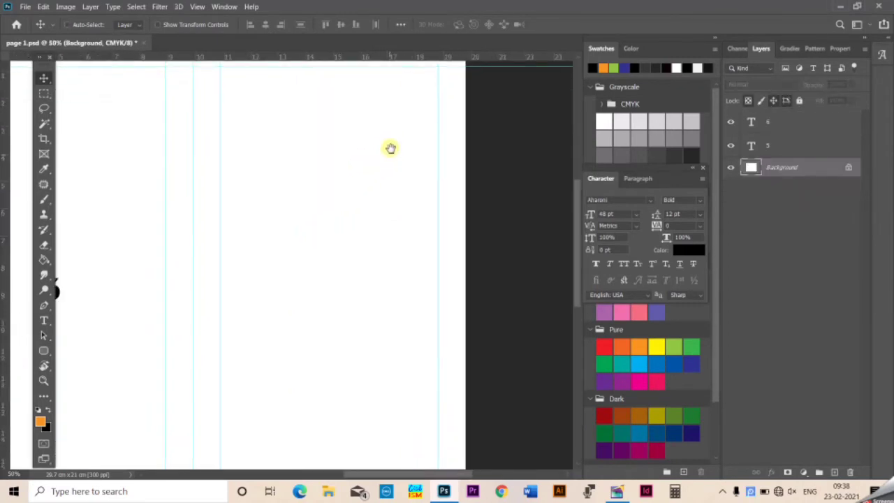
# - Paste the copied Malayalam heading on the right panel in ML-TTLeela at 36 pt
pyautogui.click(43, 320)
pyautogui.click(172, 24)
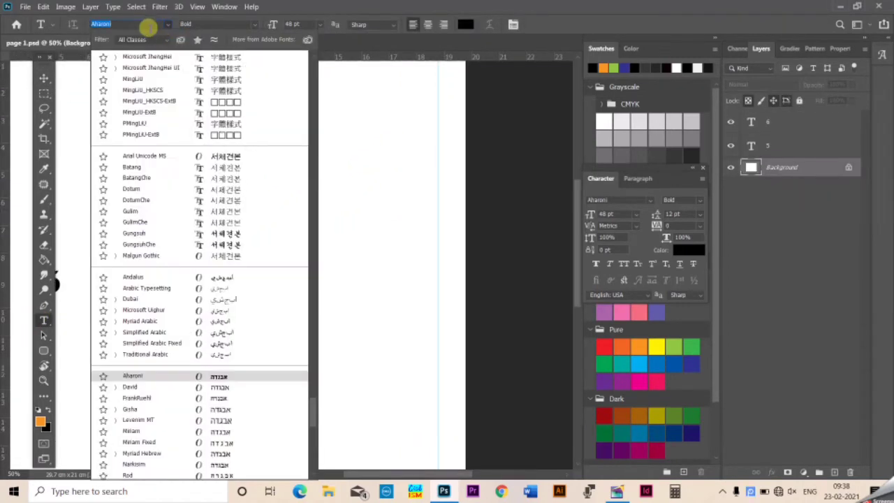
pyautogui.write('ml-ttl')
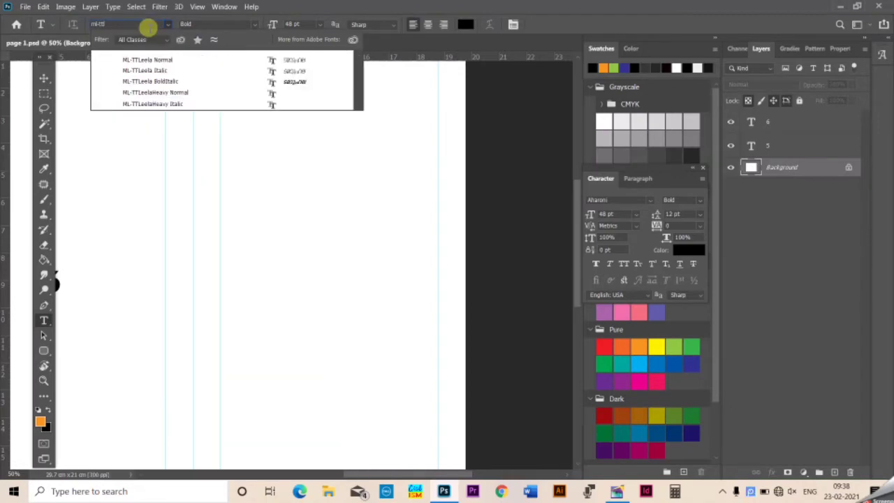
pyautogui.click(148, 60)
pyautogui.click(273, 187)
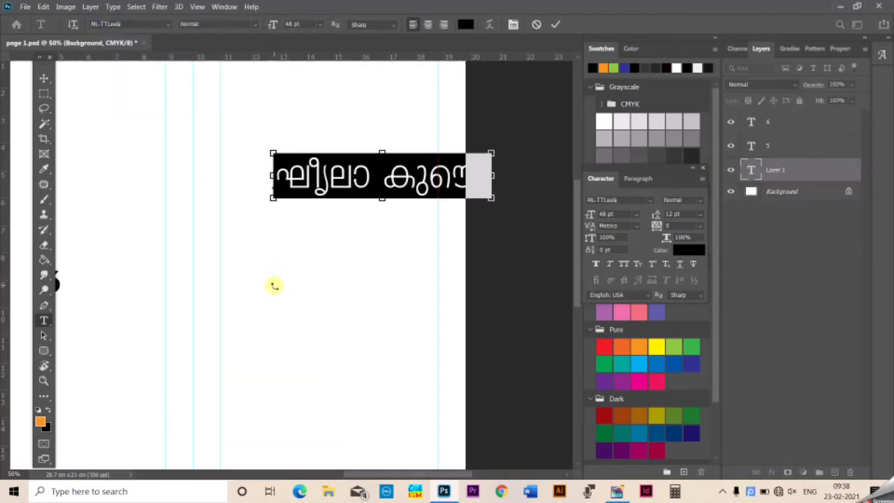
pyautogui.hotkey('ctrl', 'v')
pyautogui.hotkey('ctrl', 'a')
pyautogui.click(320, 24)
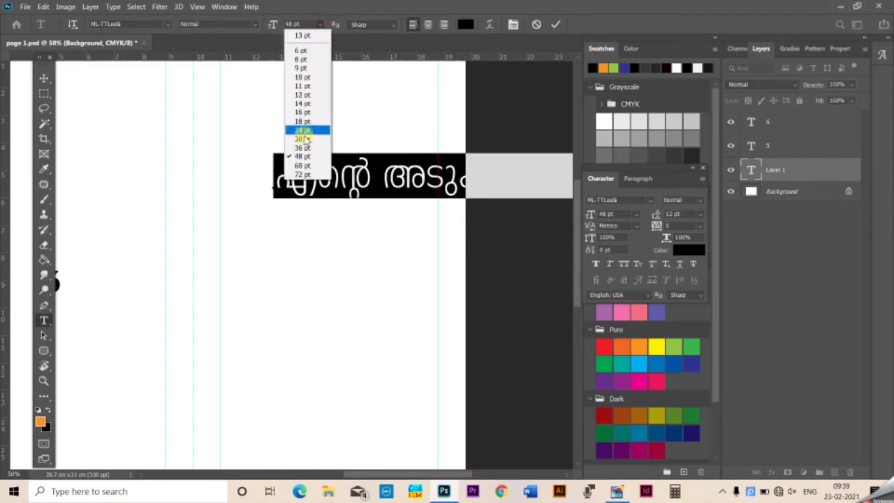
pyautogui.click(307, 136)
pyautogui.click(355, 180)
pyautogui.click(44, 78)
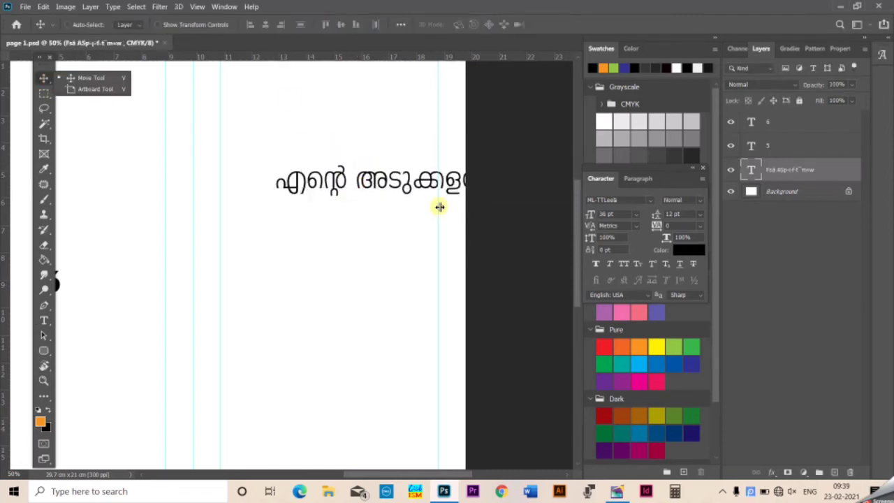
# - Move the heading into the panel and scale it down to fit its width
pyautogui.moveTo(424, 182); pyautogui.dragTo(371, 198)
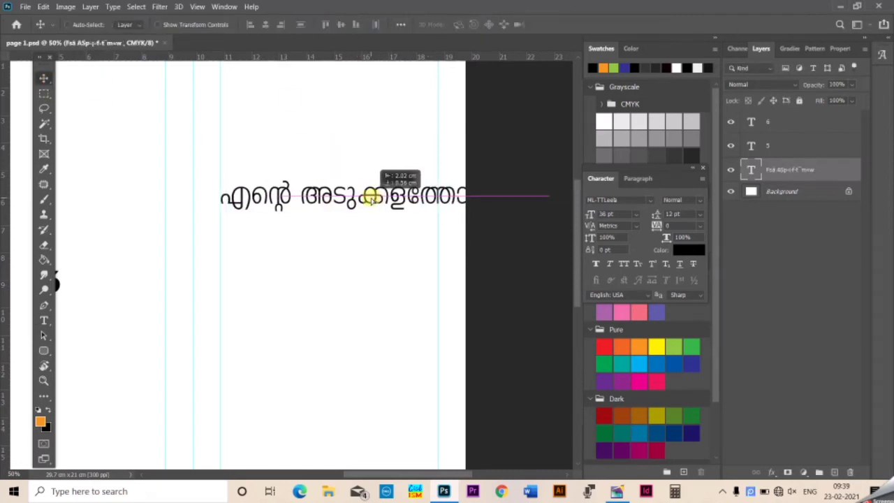
pyautogui.hotkey('ctrl', 't')
pyautogui.moveTo(501, 206); pyautogui.dragTo(441, 200)
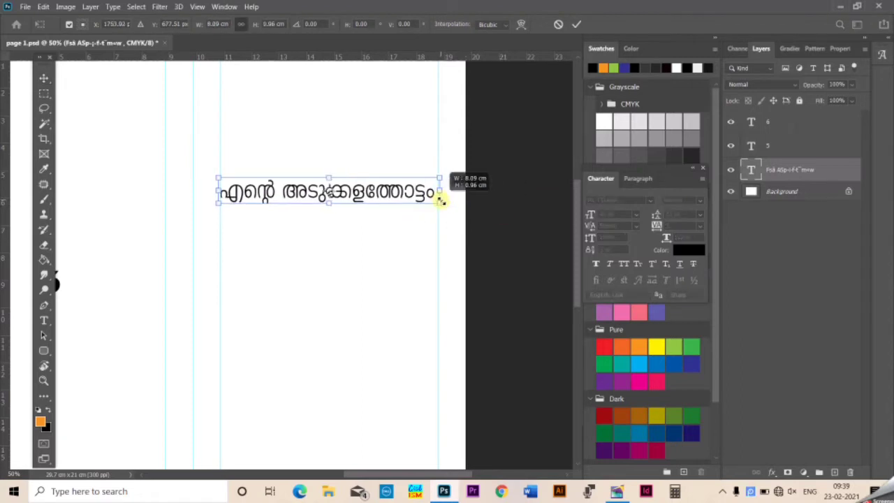
pyautogui.moveTo(219, 201); pyautogui.dragTo(221, 204)
pyautogui.press('Return')
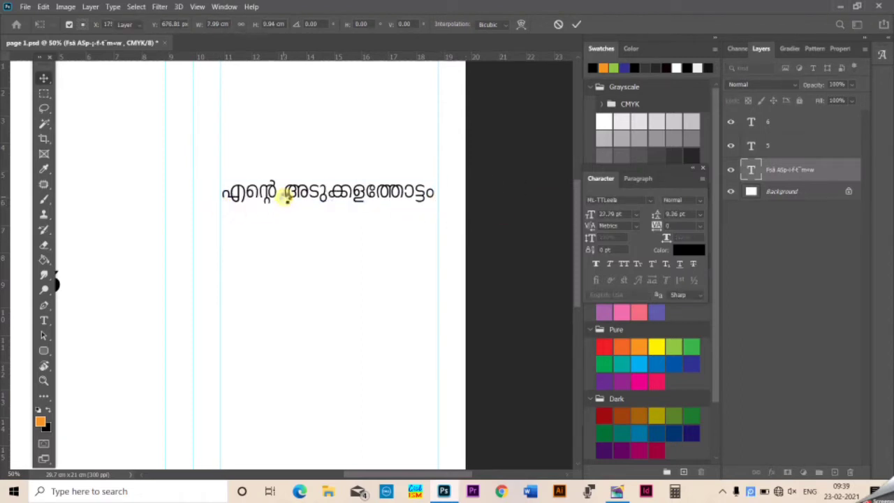
# - Change the heading font to ML-TTIndulekha Bold, after briefly trying ML-TTChithiraHeavy Bold
pyautogui.click(43, 319)
pyautogui.tripleClick(251, 193)
pyautogui.click(169, 24)
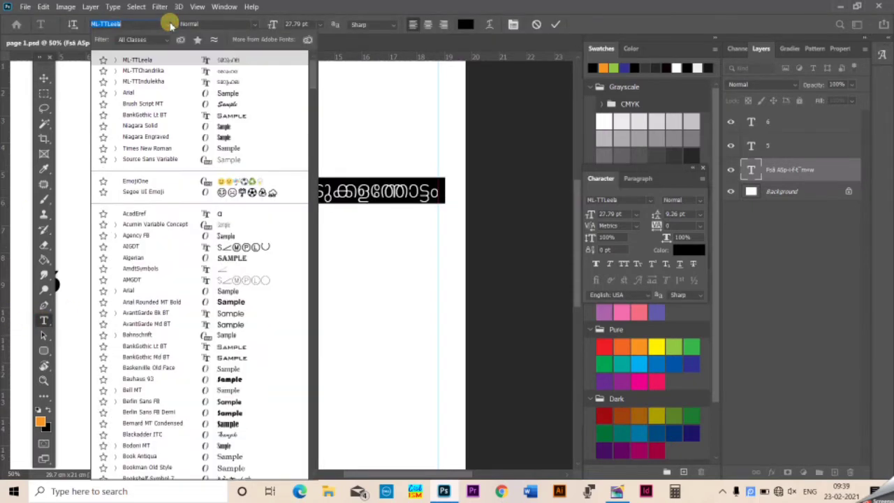
pyautogui.write('ml')
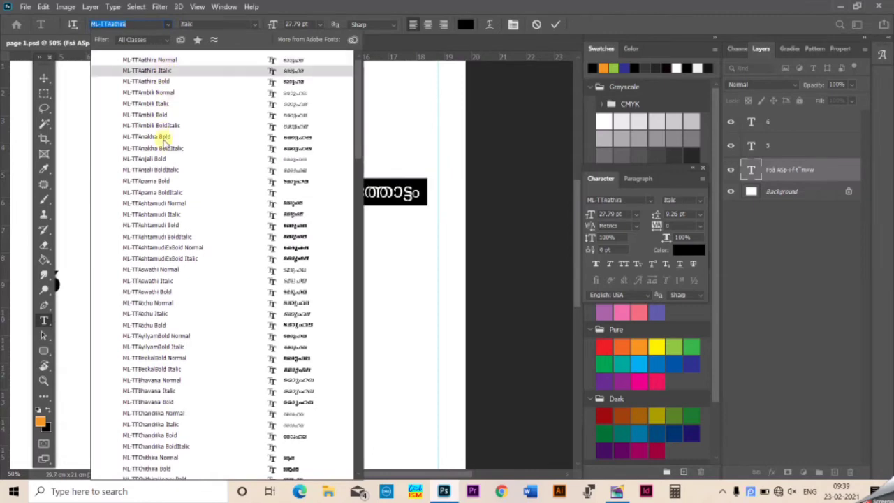
pyautogui.scroll(-1, 159, 460)
pyautogui.click(156, 450)
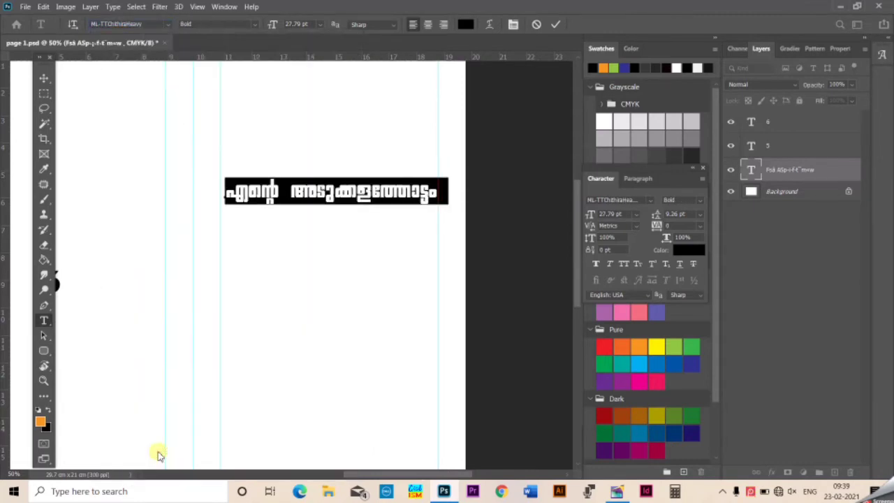
pyautogui.click(159, 23)
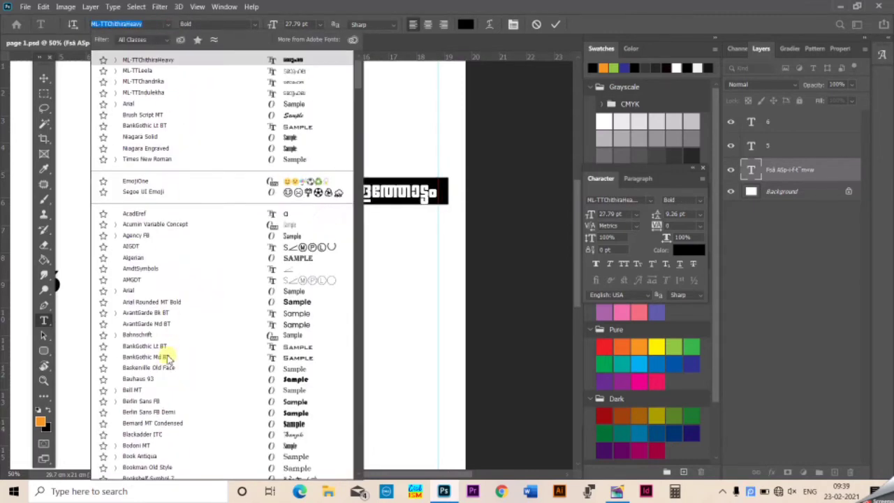
pyautogui.click(153, 93)
pyautogui.click(368, 192)
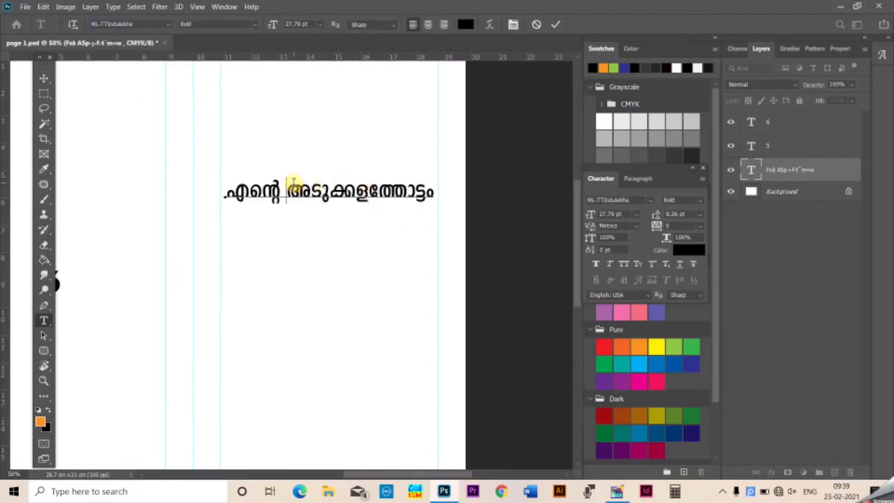
# - Replace the heading with the second and third lines copied from PageMaker, centred
pyautogui.hotkey('alt', 'Tab')
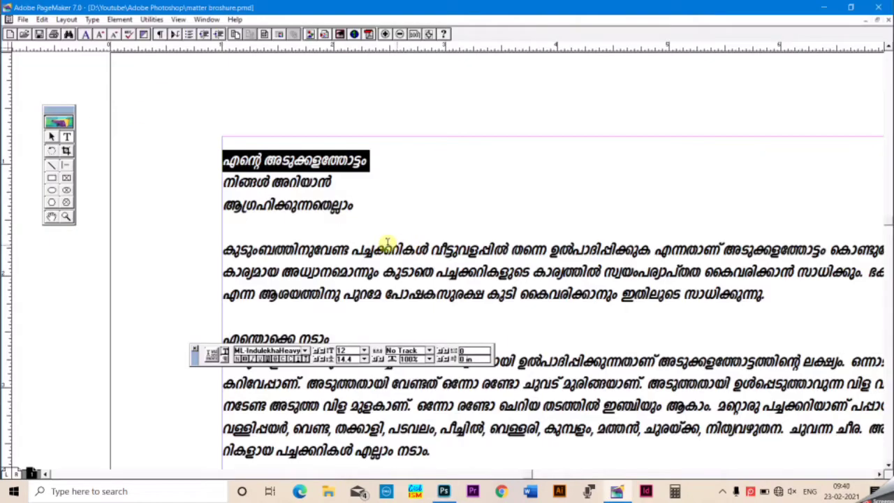
pyautogui.moveTo(225, 180); pyautogui.dragTo(389, 210)
pyautogui.hotkey('alt', 'Tab')
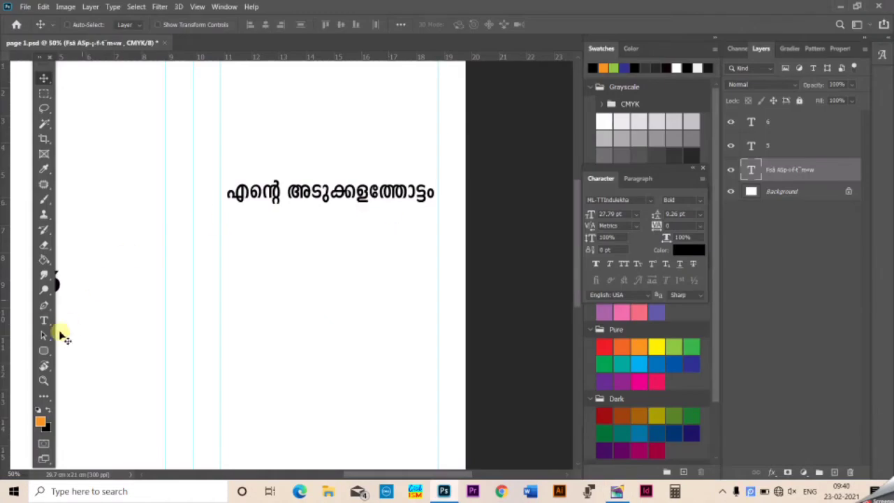
pyautogui.click(43, 320)
pyautogui.click(309, 193)
pyautogui.hotkey('ctrl', 'v')
pyautogui.hotkey('ctrl', 'a')
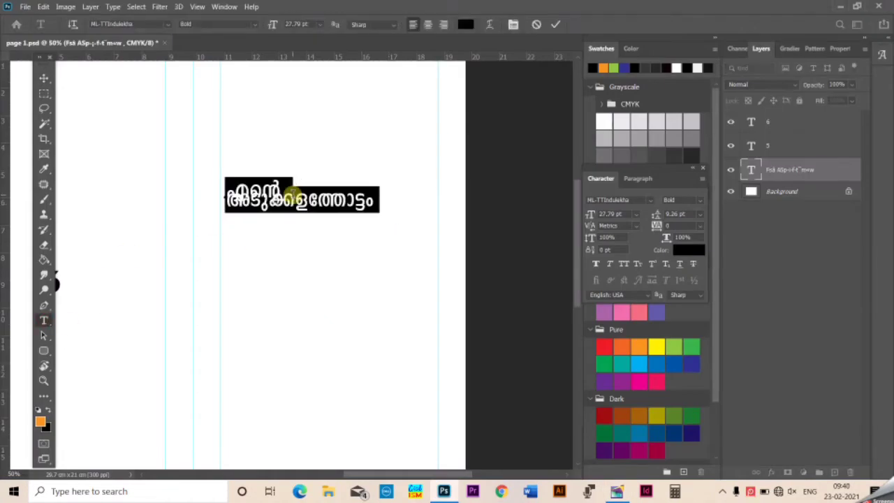
pyautogui.hotkey('ctrl', 'shift', 'c')
# - Move the heading into the right panel and widen its line spacing
pyautogui.click(43, 77)
pyautogui.moveTo(289, 200); pyautogui.dragTo(406, 190)
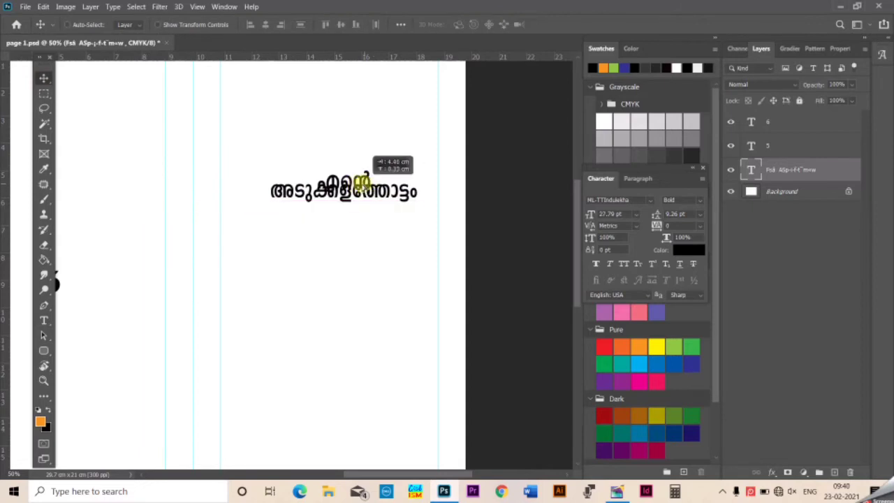
pyautogui.doubleClick(316, 187)
pyautogui.hotkey('alt', 'Down')
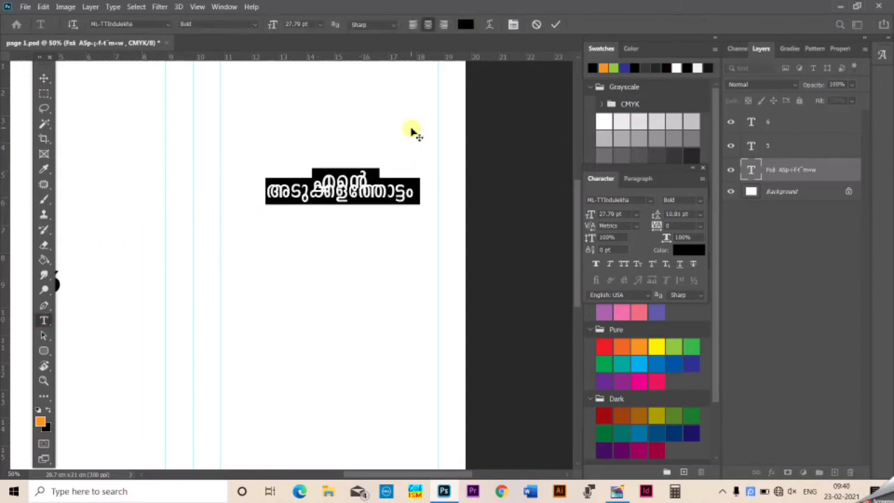
pyautogui.hotkey('alt', 'Down')
pyautogui.hotkey('alt', 'Down')
pyautogui.hotkey('alt', 'Down')
pyautogui.hotkey('alt', 'Down')
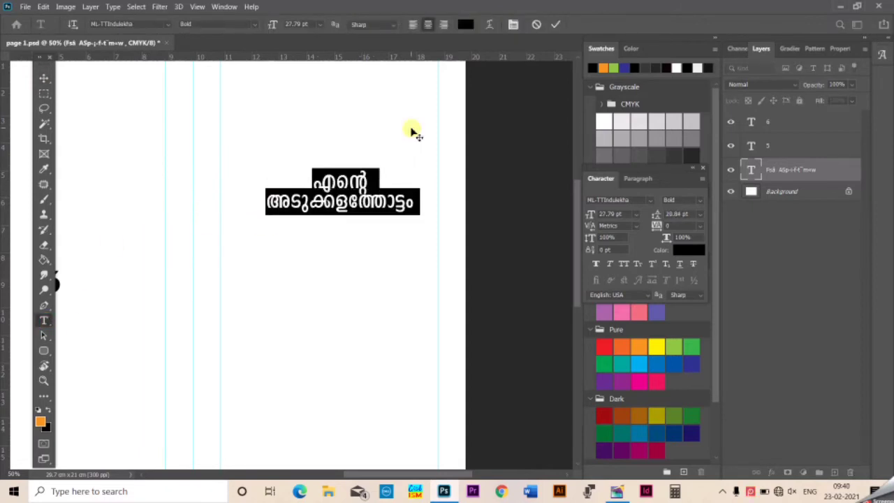
pyautogui.hotkey('alt', 'Down')
pyautogui.hotkey('alt', 'Down')
pyautogui.hotkey('ctrl', 'Return')
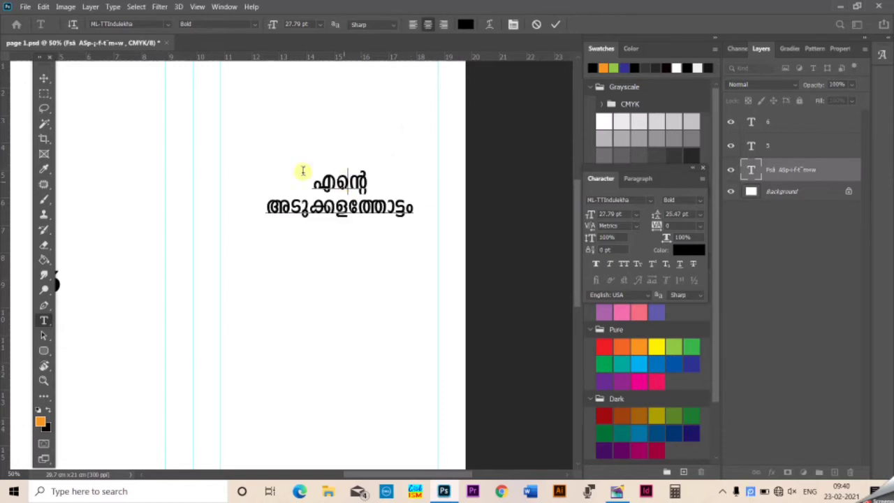
# - Scale the heading up from its corners to about 42.49 pt
pyautogui.hotkey('ctrl', 't')
pyautogui.moveTo(258, 224); pyautogui.dragTo(218, 239)
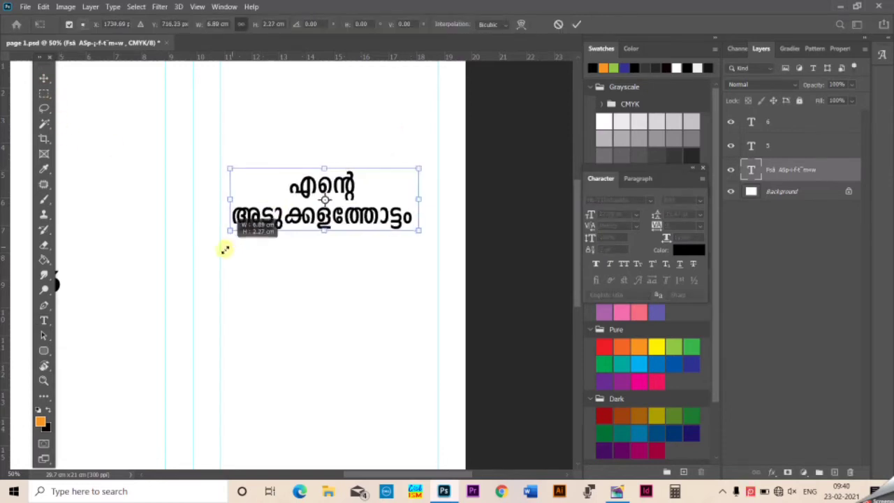
pyautogui.moveTo(421, 166); pyautogui.dragTo(448, 150)
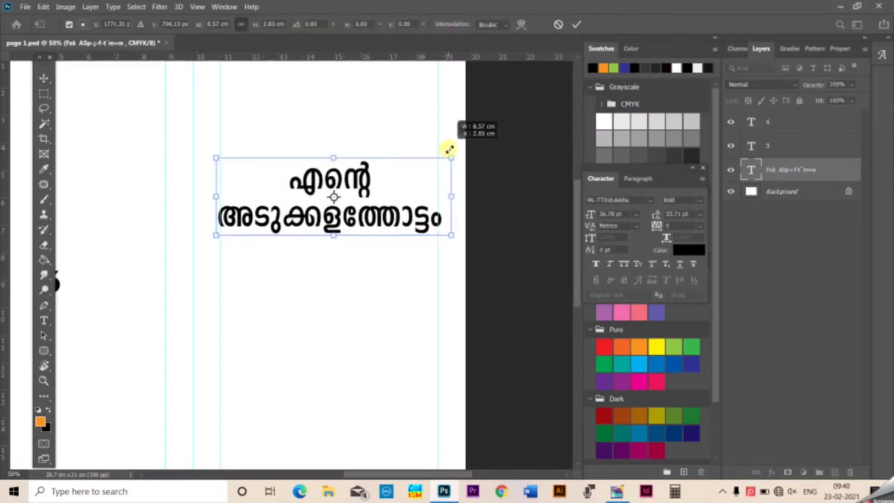
pyautogui.press('Return')
# - Paste the two-line Malayalam phrase below the heading at a smaller font size
pyautogui.hotkey('ctrl', '-')
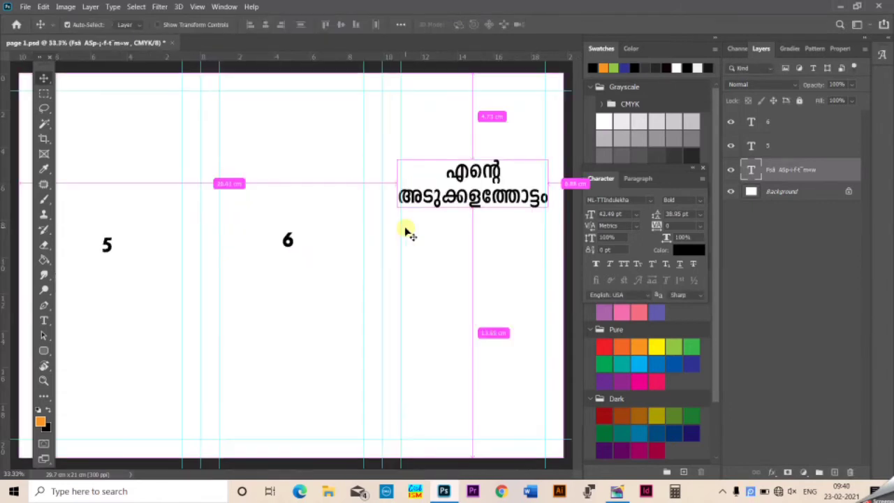
pyautogui.click(44, 320)
pyautogui.click(438, 278)
pyautogui.hotkey('ctrl', 'v')
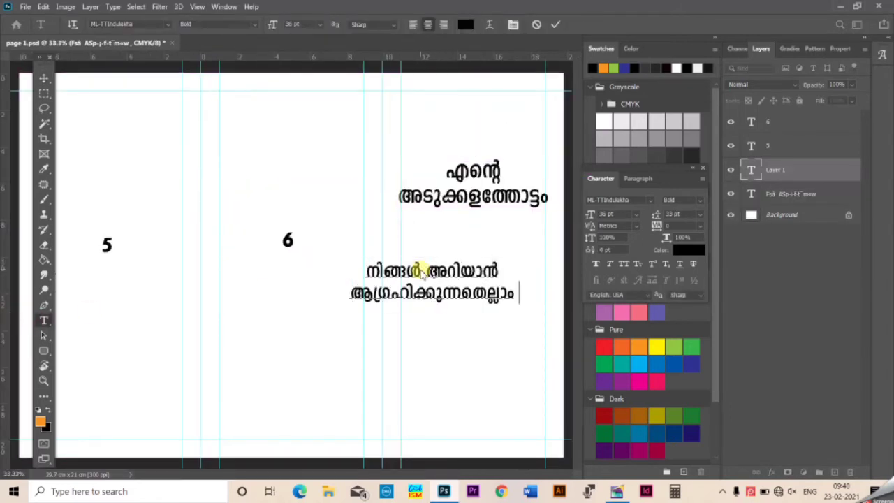
pyautogui.hotkey('ctrl', 'a')
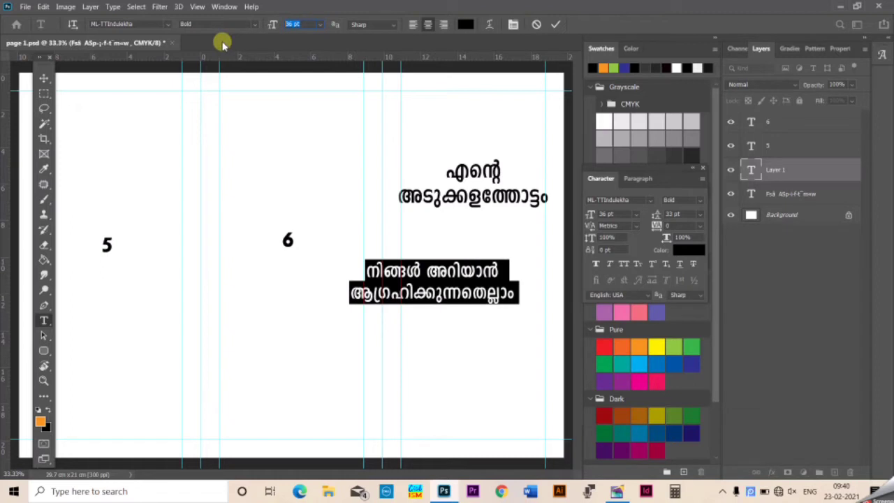
pyautogui.press('Return')
# - Move the subtitle lower in the right panel and bring the heading down
pyautogui.click(44, 78)
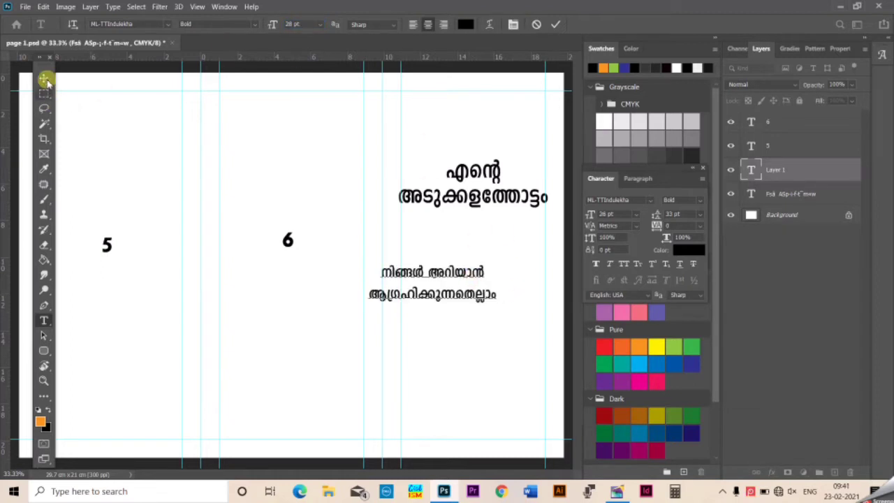
pyautogui.moveTo(439, 284)
pyautogui.mouseDown()
pyautogui.moveTo(480, 310)
pyautogui.moveTo(472, 337)
pyautogui.mouseUp()
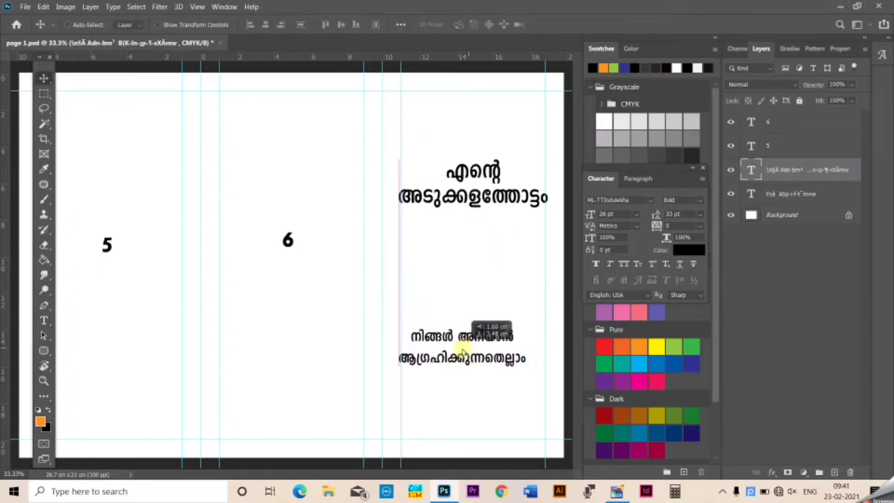
pyautogui.moveTo(482, 198); pyautogui.dragTo(487, 266)
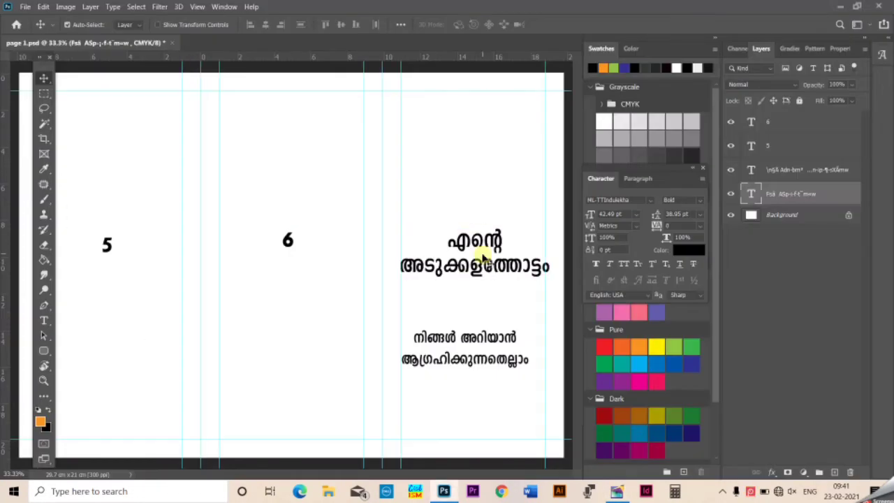
pyautogui.hotkey('ctrl', '-')
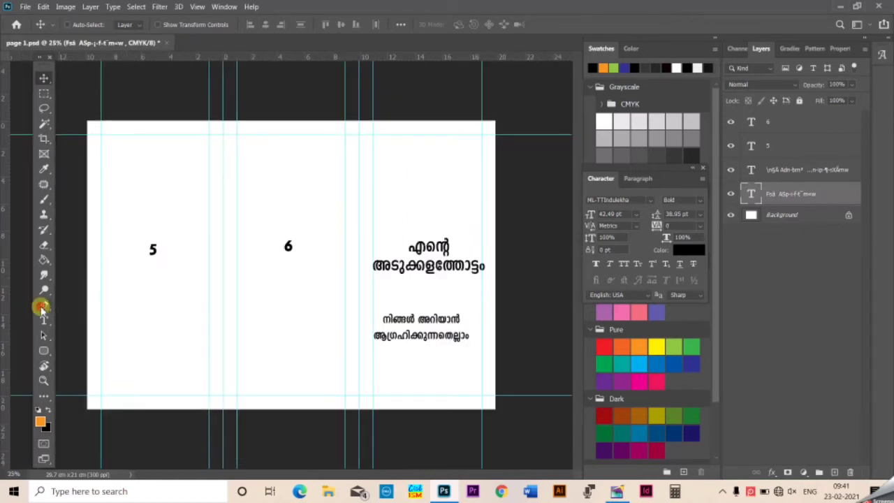
pyautogui.click(43, 305)
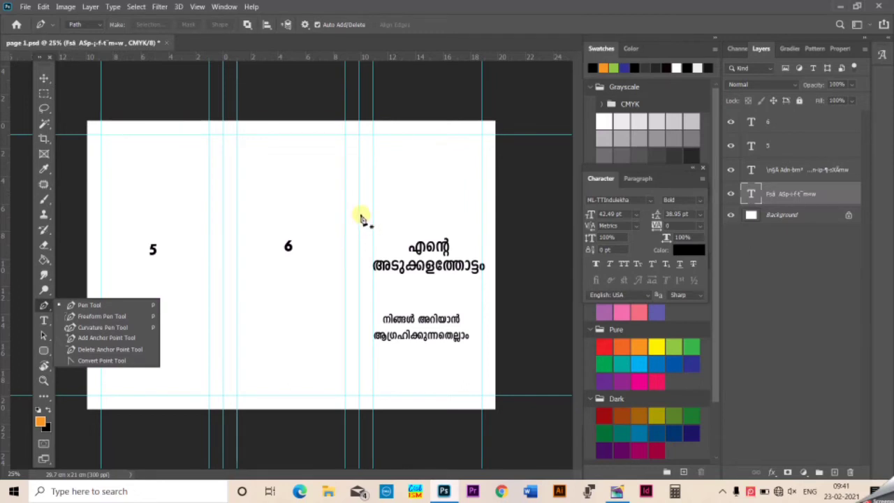
# - Trace a closed slanted-top path over the lower right panel, make it a selection, add a new layer
pyautogui.click(358, 218)
pyautogui.click(373, 203)
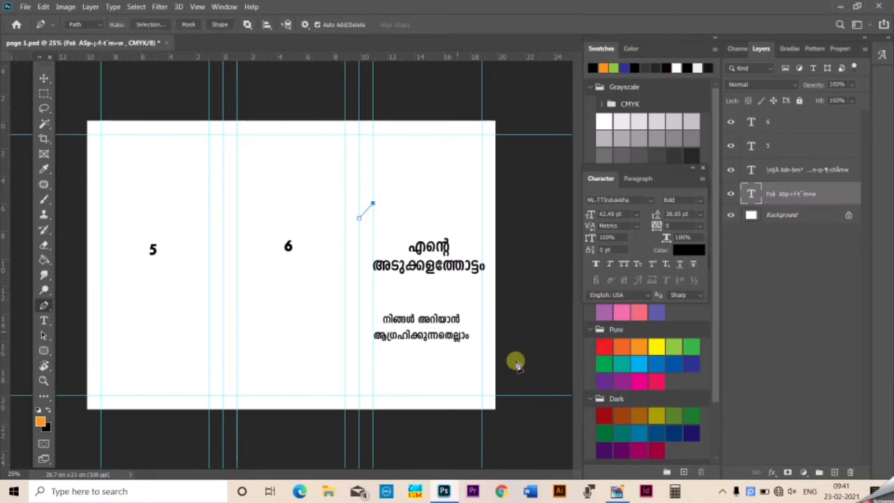
pyautogui.click(526, 380)
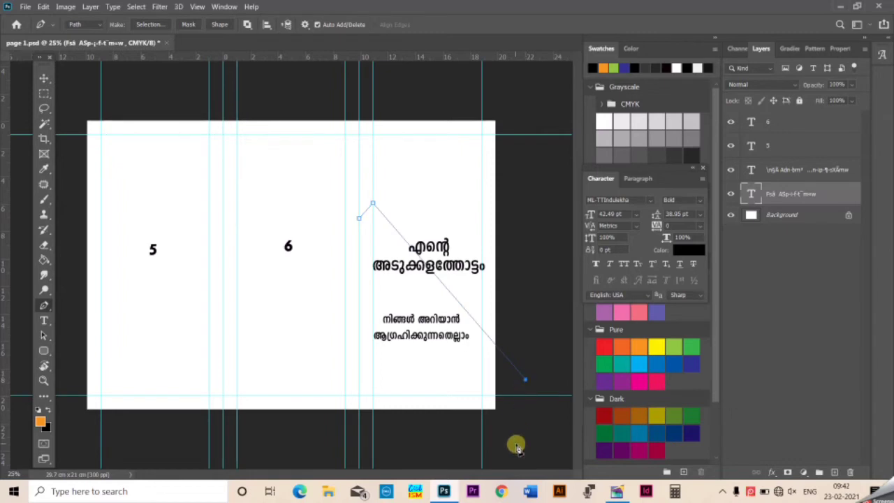
pyautogui.click(525, 443)
pyautogui.click(359, 443)
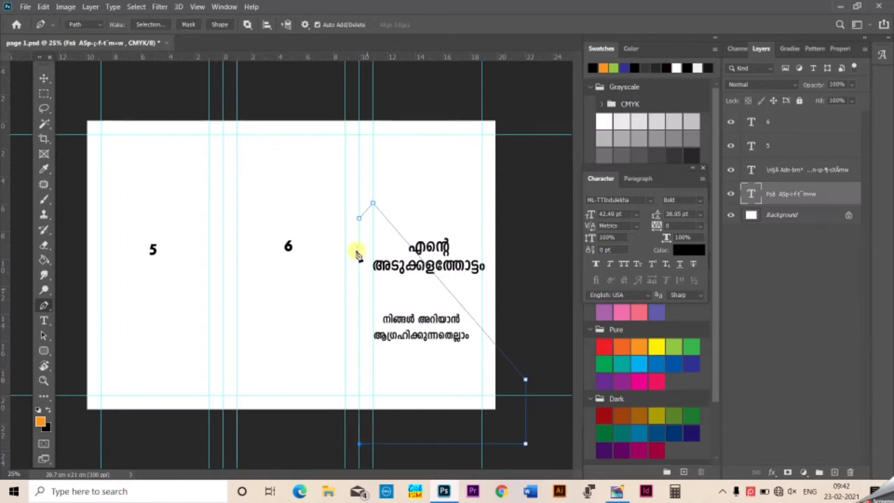
pyautogui.click(358, 218)
pyautogui.hotkey('ctrl', 'Return')
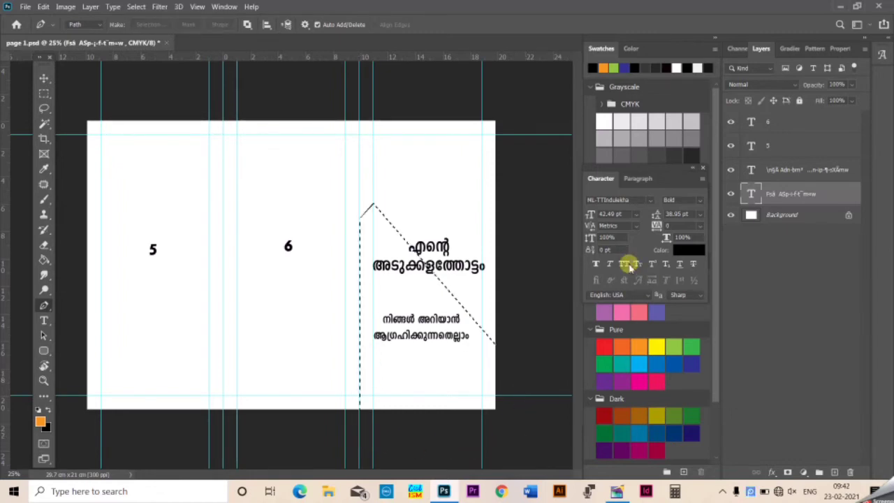
pyautogui.click(834, 472)
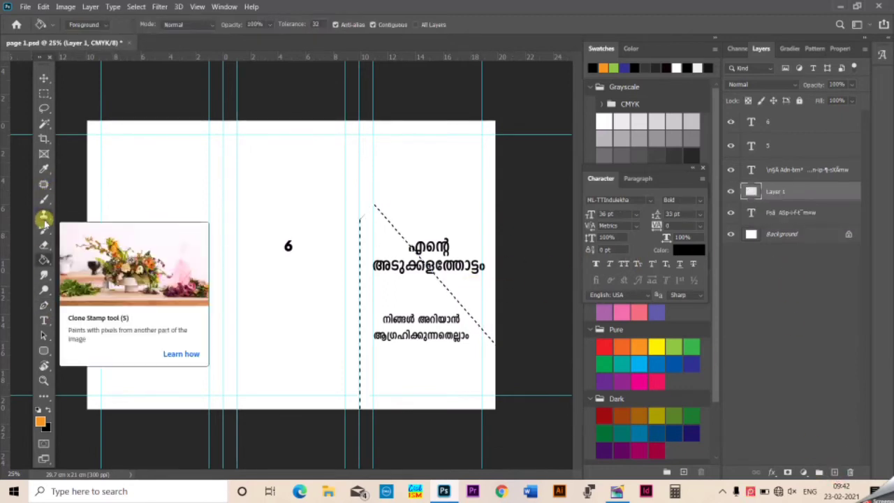
# - Fill the selection with a vertical green-to-teal gradient and move that layer below the text
pyautogui.rightClick(43, 259)
pyautogui.click(83, 257)
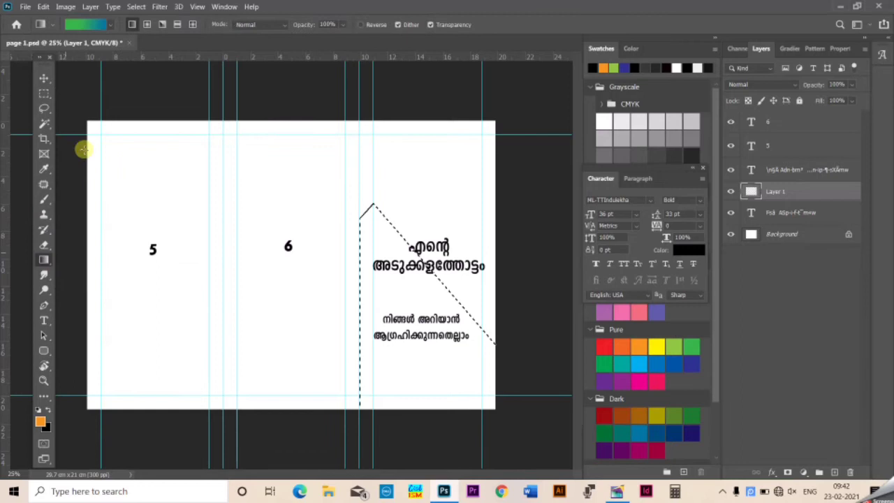
pyautogui.click(89, 25)
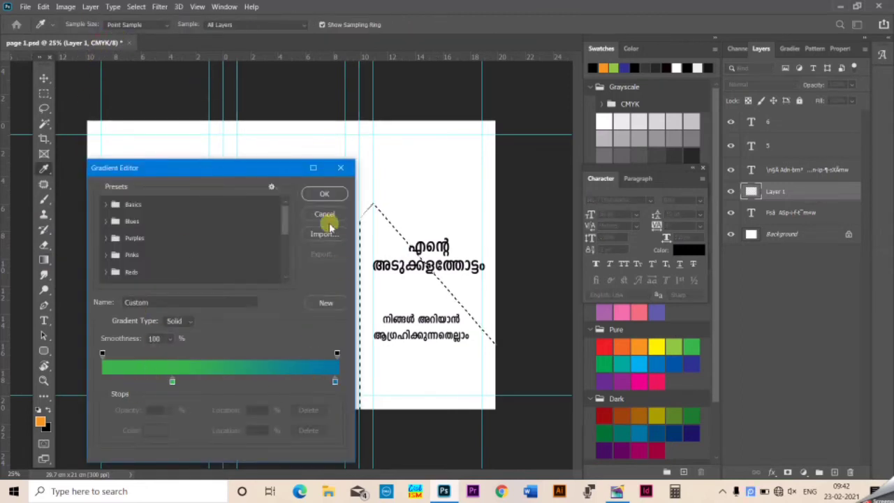
pyautogui.click(324, 195)
pyautogui.moveTo(389, 427); pyautogui.dragTo(389, 427)
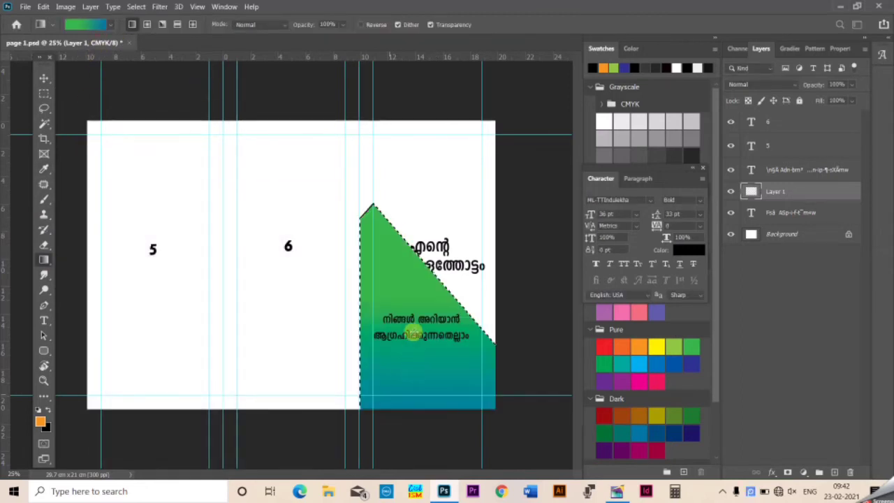
pyautogui.moveTo(412, 340); pyautogui.dragTo(415, 488)
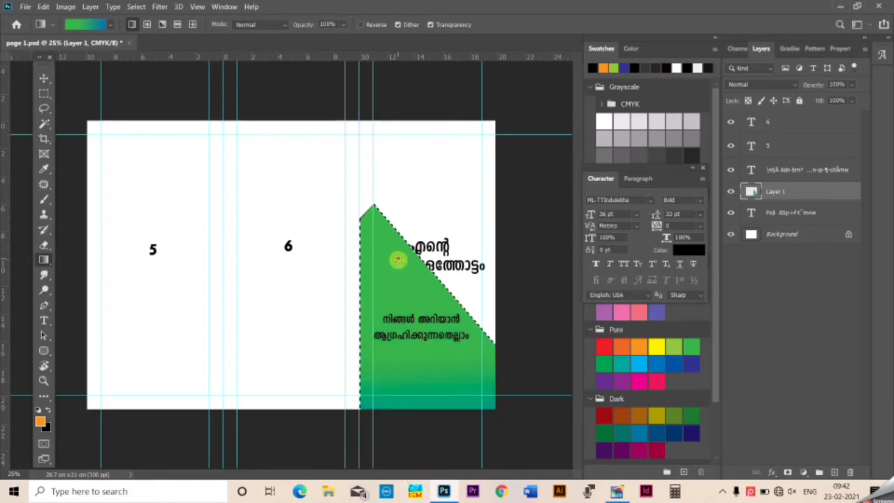
pyautogui.moveTo(398, 255); pyautogui.dragTo(398, 449)
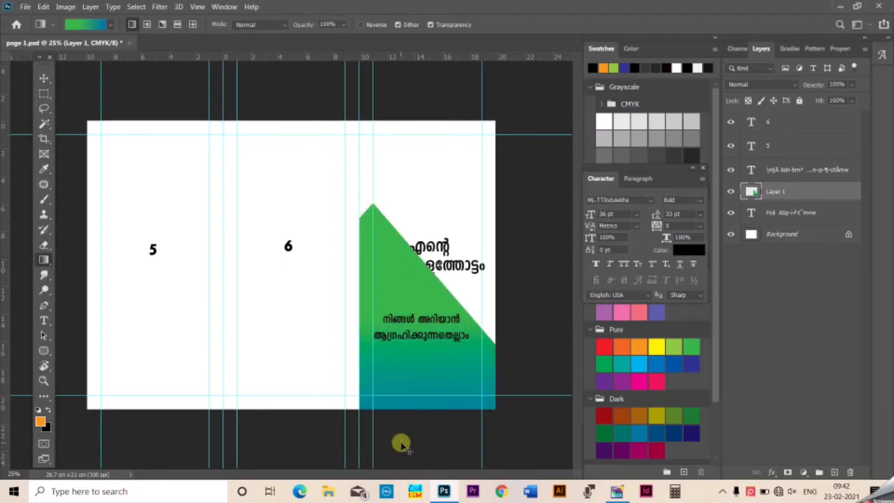
pyautogui.hotkey('ctrl', '[')
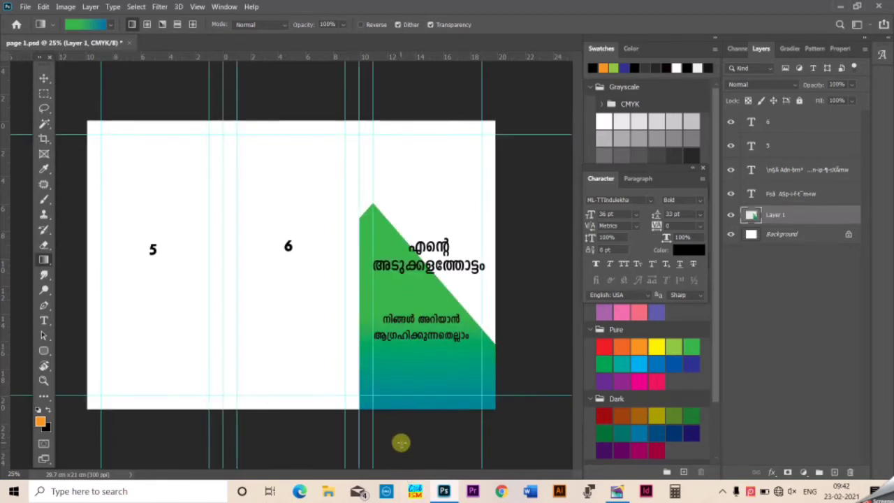
# - Make the lower Malayalam phrase white and reposition it in the panel
pyautogui.press('v')
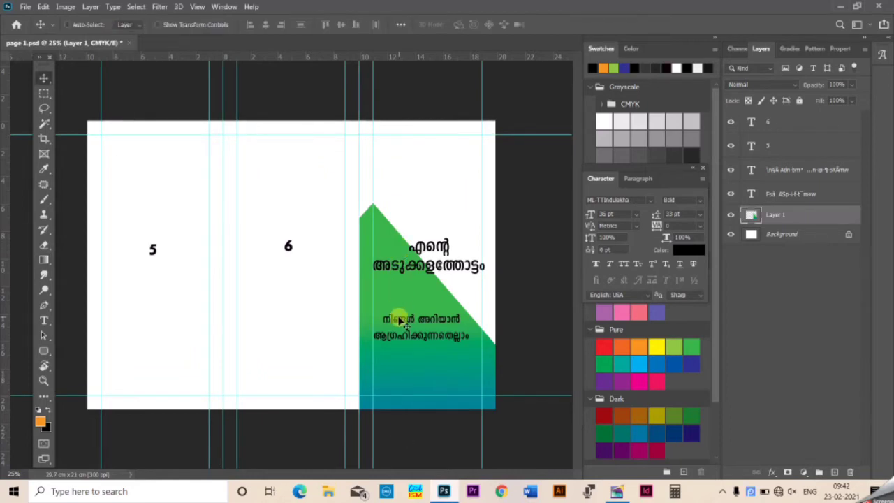
pyautogui.moveTo(419, 320); pyautogui.dragTo(421, 349)
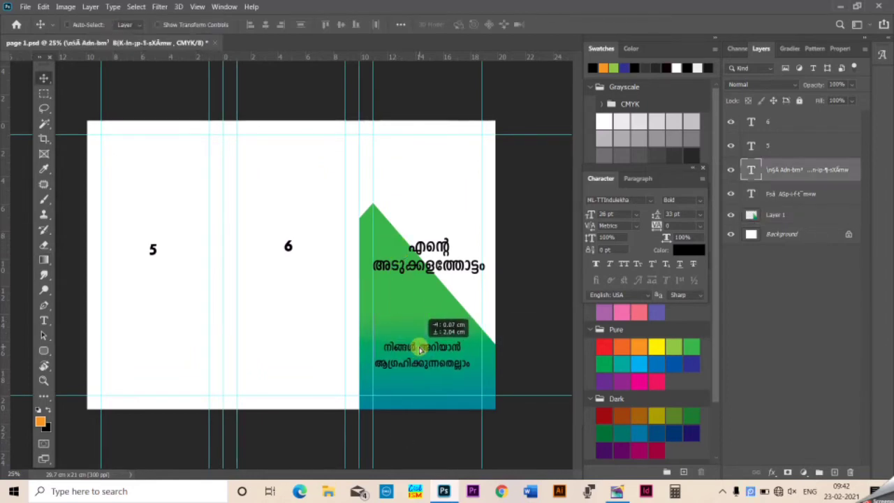
pyautogui.click(389, 347)
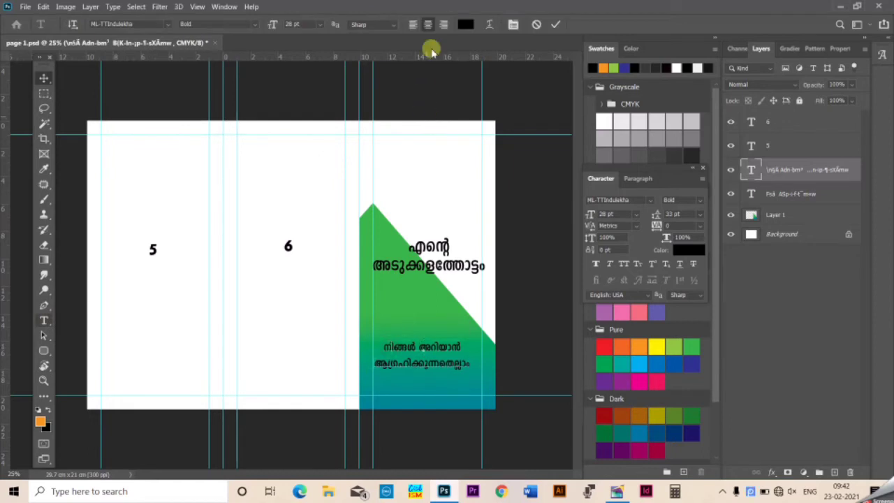
pyautogui.hotkey('ctrl', 'a')
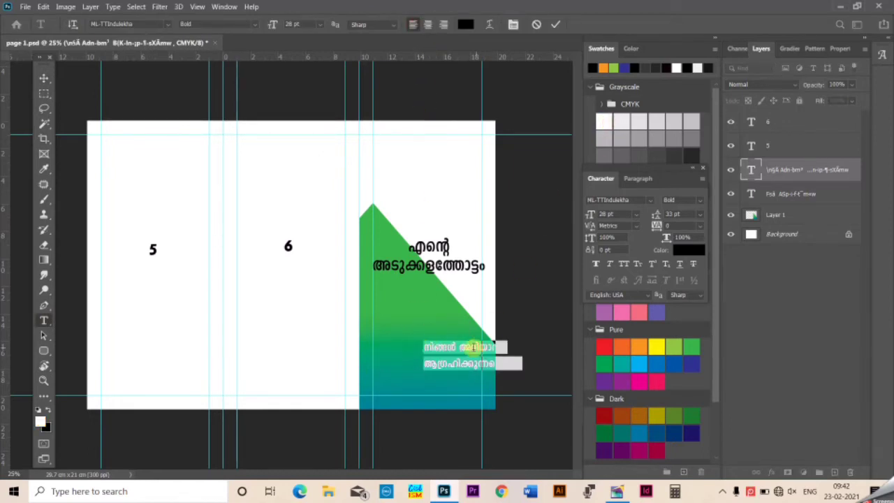
pyautogui.click(604, 121)
pyautogui.moveTo(439, 354); pyautogui.dragTo(389, 347)
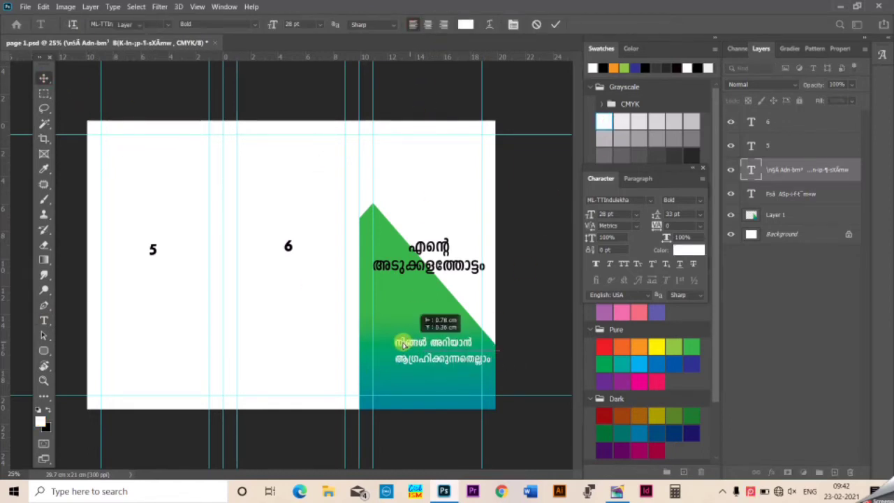
# - Make the Malayalam heading white and move it up above the green triangle
pyautogui.rightClick(412, 285)
pyautogui.click(475, 264)
pyautogui.moveTo(443, 255); pyautogui.dragTo(444, 283)
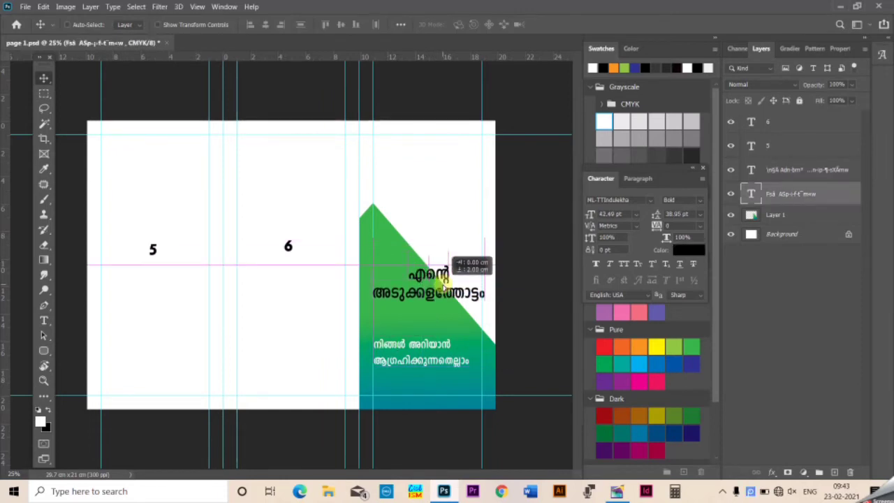
pyautogui.click(43, 320)
pyautogui.click(409, 273)
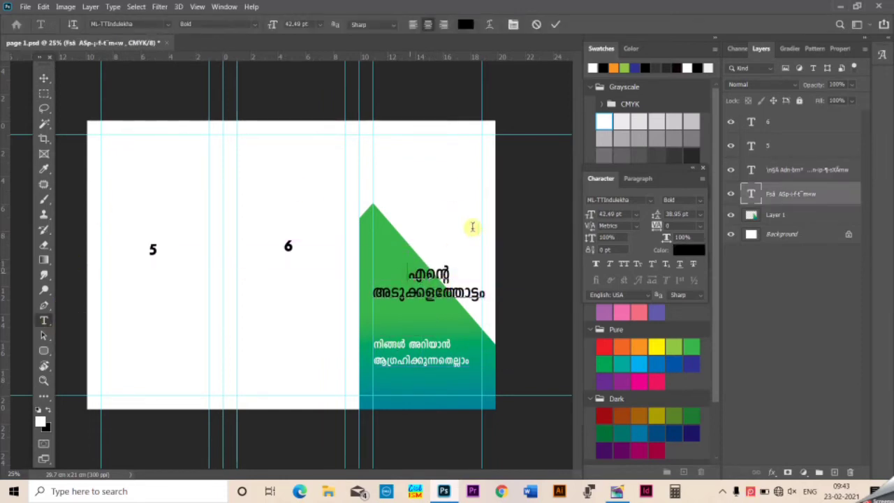
pyautogui.hotkey('ctrl', 'a')
pyautogui.click(604, 120)
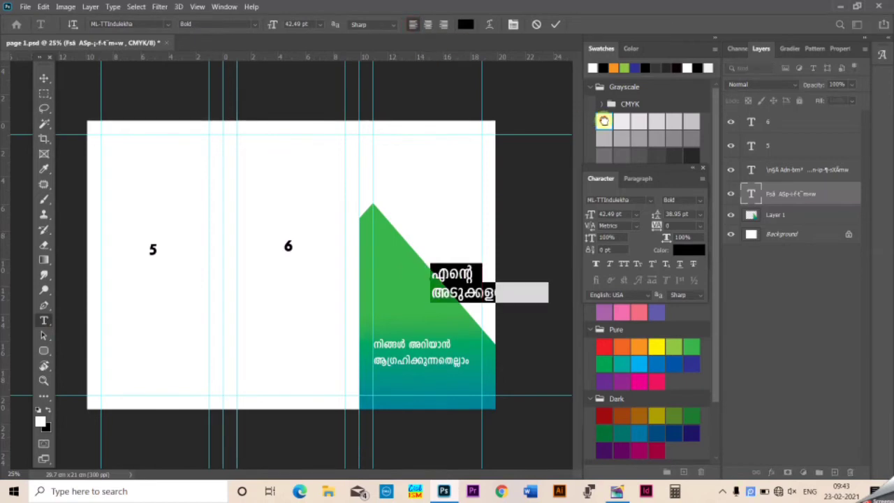
pyautogui.click(477, 283)
pyautogui.moveTo(464, 295); pyautogui.dragTo(398, 288)
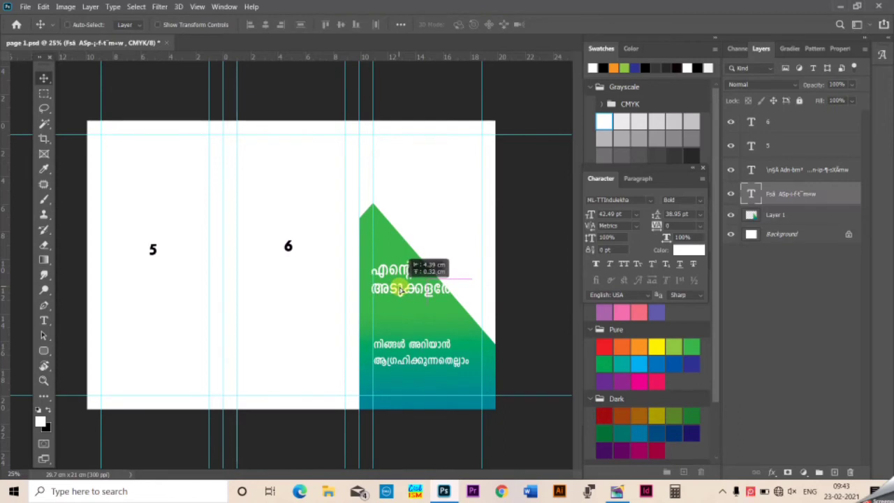
pyautogui.moveTo(400, 290); pyautogui.dragTo(393, 193)
# - Centre-align the heading, colour it navy, and place it top-right above the triangle
pyautogui.click(383, 174)
pyautogui.hotkey('ctrl', 'a')
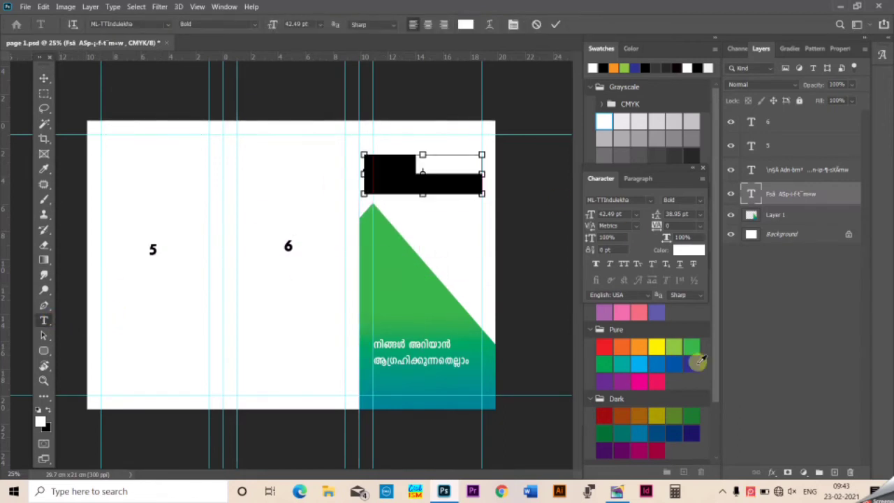
pyautogui.click(428, 23)
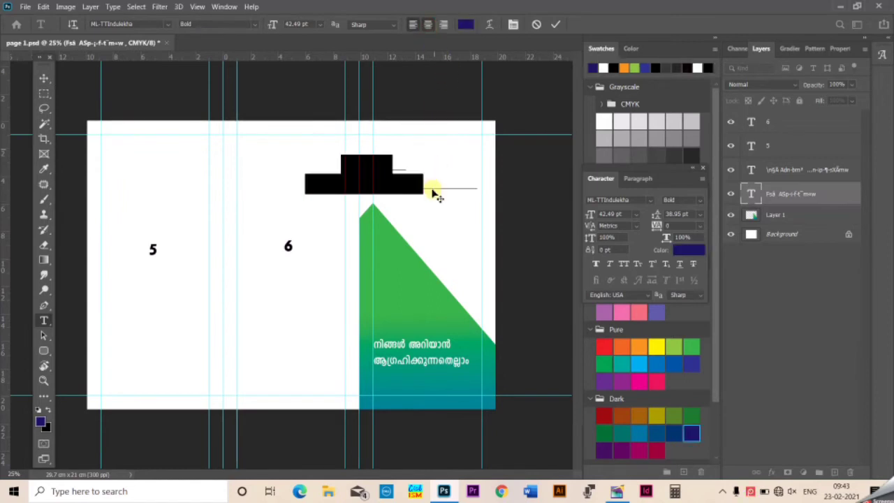
pyautogui.click(374, 171)
pyautogui.click(42, 76)
pyautogui.moveTo(392, 185); pyautogui.dragTo(463, 175)
pyautogui.hotkey('ctrl', 'h')
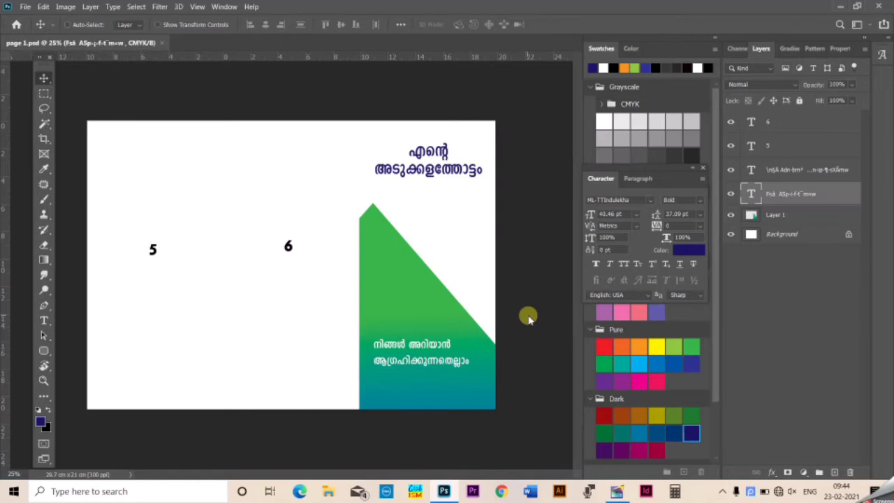
# - Open the brochure's page 2.psd file
pyautogui.click(26, 6)
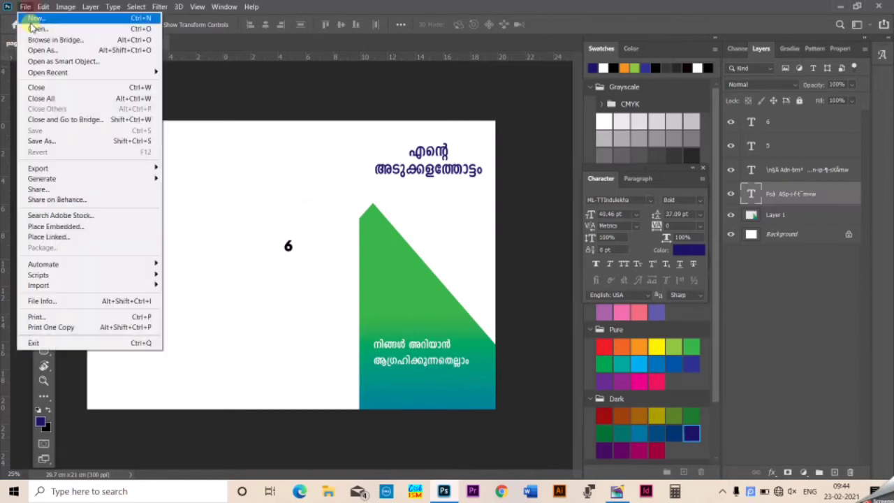
pyautogui.click(42, 27)
pyautogui.click(142, 98)
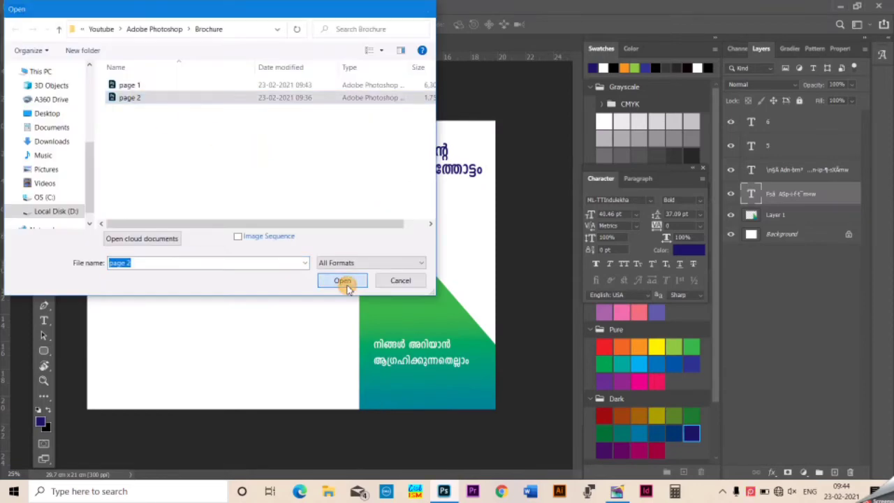
pyautogui.click(342, 280)
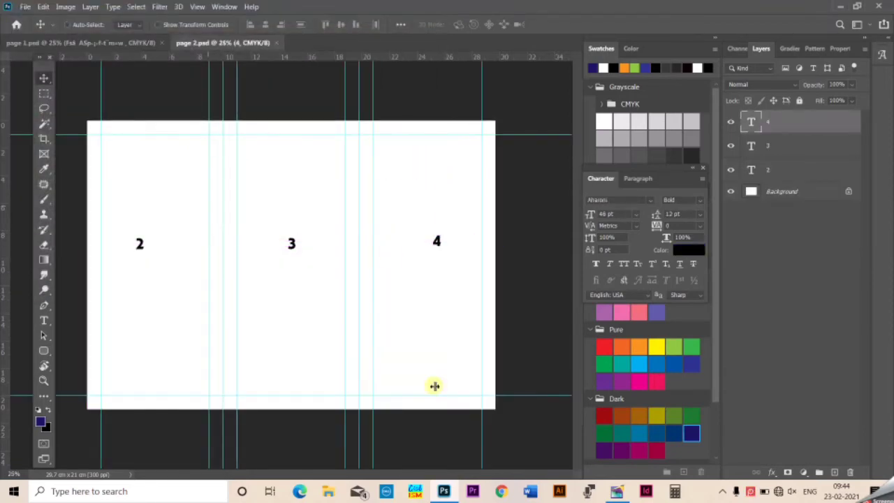
# - Select and copy the first Malayalam body paragraph in PageMaker
pyautogui.click(616, 488)
pyautogui.click(365, 259)
pyautogui.scroll(-3, 310, 249)
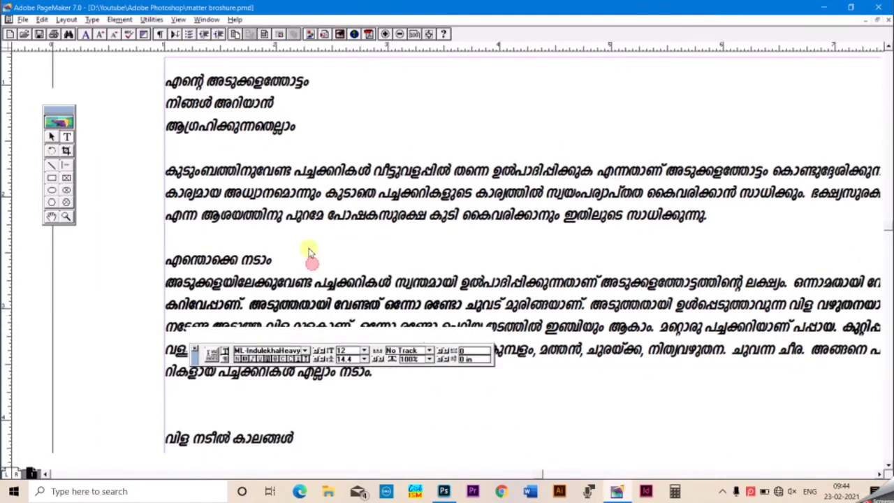
pyautogui.moveTo(190, 170)
pyautogui.mouseDown()
pyautogui.moveTo(634, 175)
pyautogui.moveTo(721, 216)
pyautogui.mouseUp()
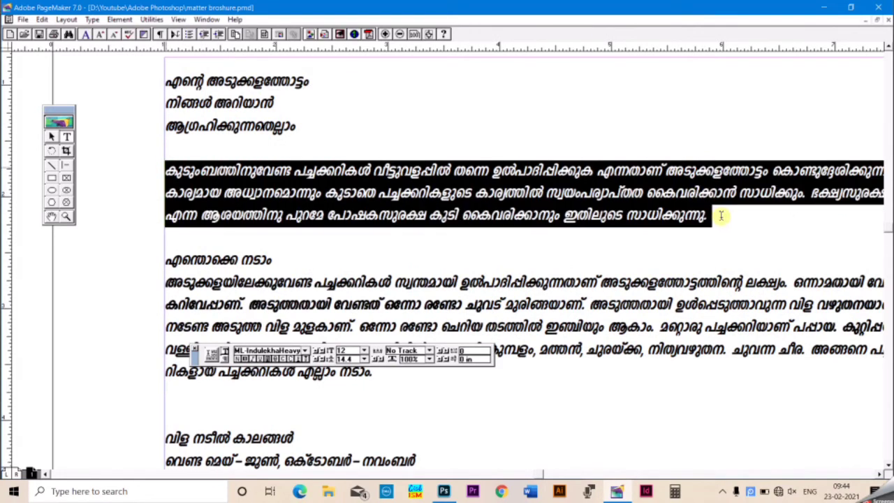
pyautogui.hotkey('alt', 'Tab')
# - Delete the number 2 text layer from page 2
pyautogui.rightClick(141, 240)
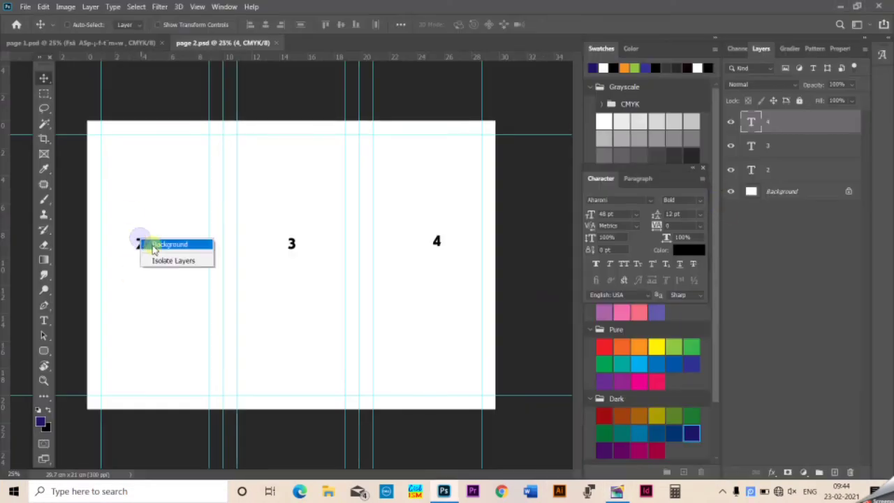
pyautogui.click(155, 246)
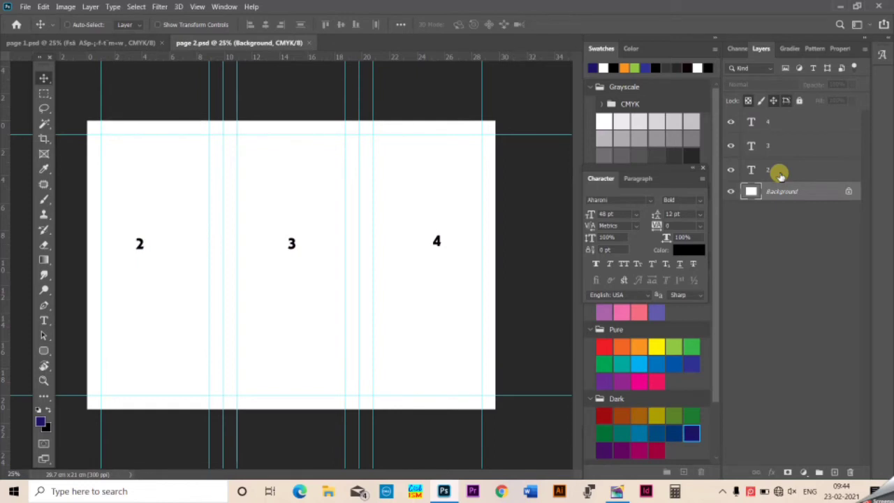
pyautogui.click(779, 174)
pyautogui.press('Delete')
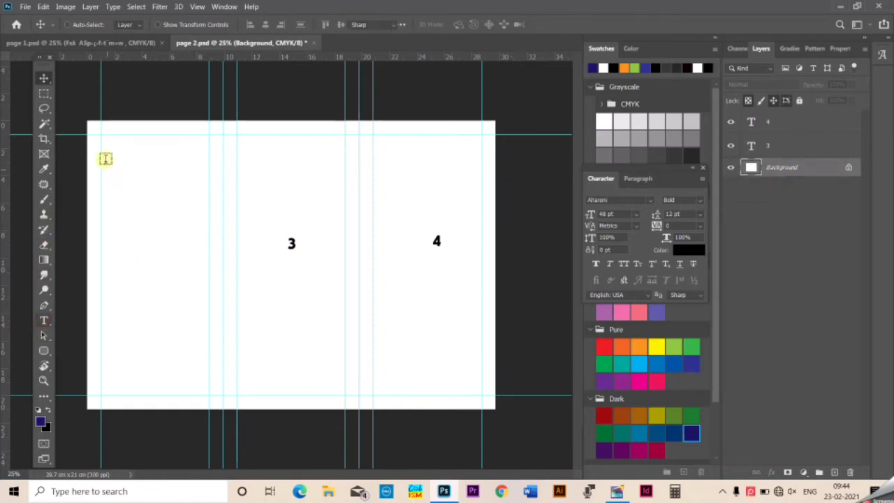
# - Draw a paragraph text box in panel one and set it in ML-TTIndulekha
pyautogui.moveTo(101, 158); pyautogui.dragTo(208, 244)
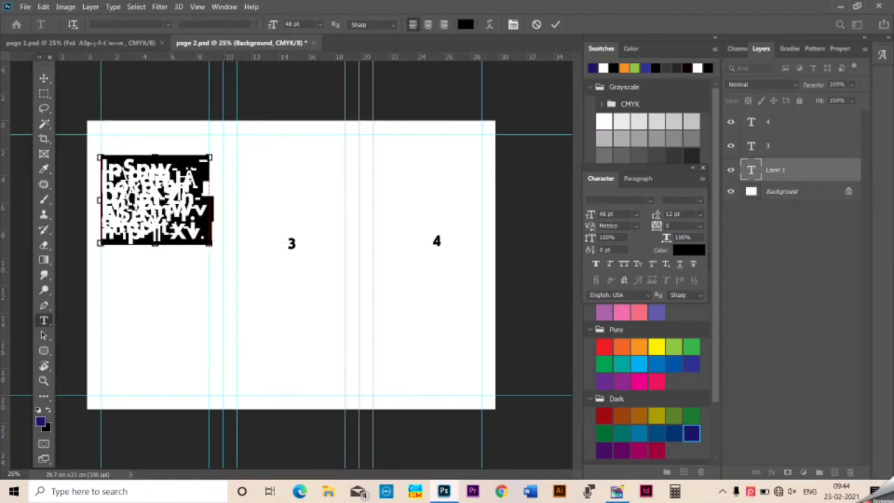
pyautogui.click(115, 24)
pyautogui.write('ml-tt')
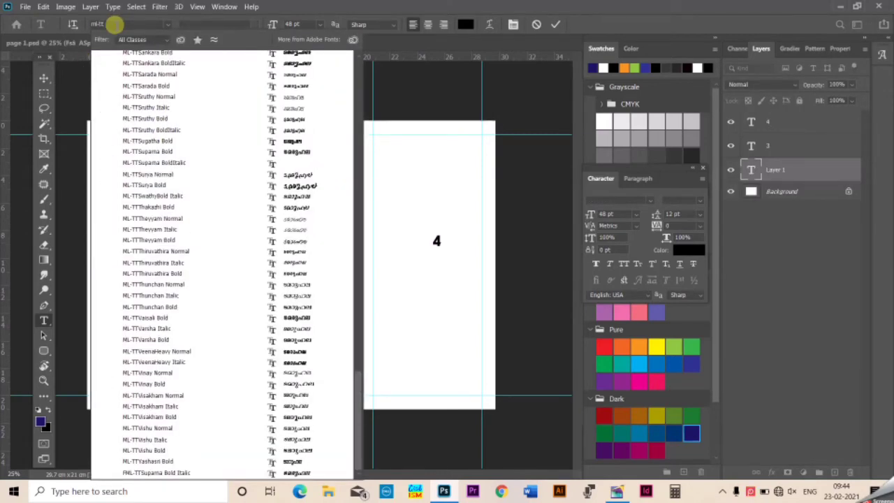
pyautogui.write('indulekha')
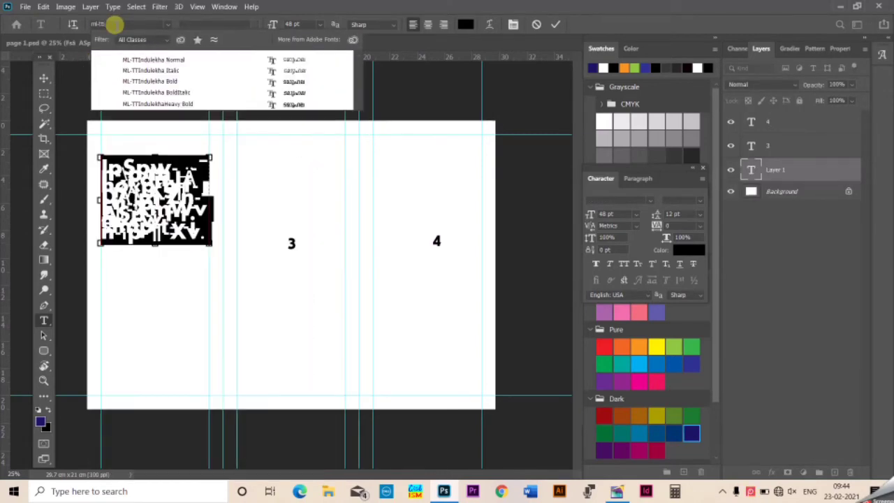
pyautogui.press('Return')
pyautogui.press('Return')
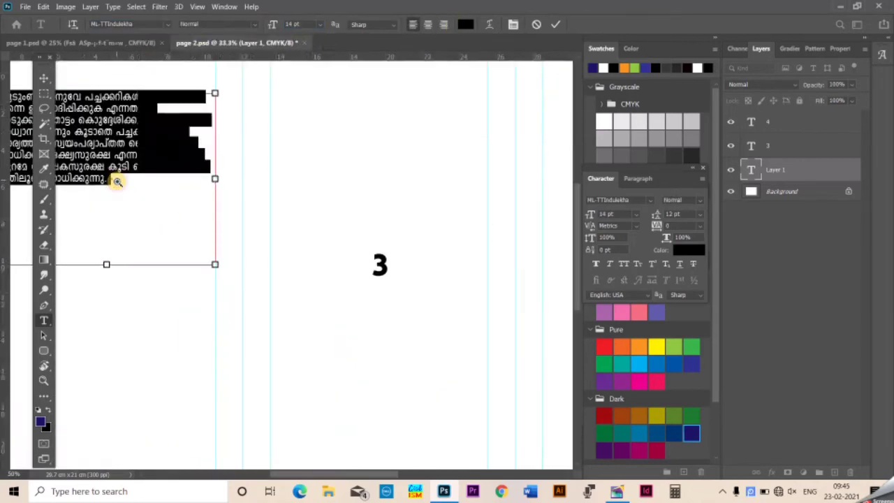
# - Break the intro paragraph into short lines before വീട്ടുവളപ്പിൽ, എന്നതാണ് and സ്വയംപര്യാപ്തത
pyautogui.hotkey('ctrl', '+')
pyautogui.hotkey('ctrl', '+')
pyautogui.hscroll(-2, 321, 256)
pyautogui.scroll(2, 322, 255)
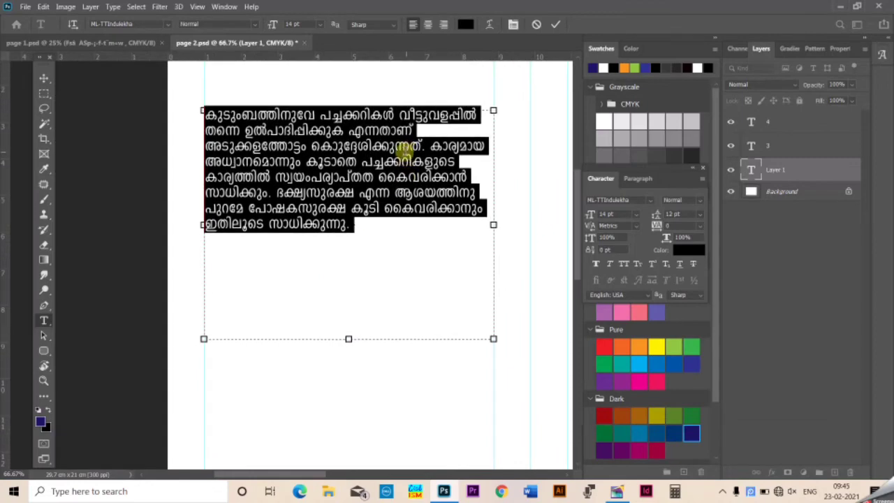
pyautogui.click(404, 133)
pyautogui.press('Return')
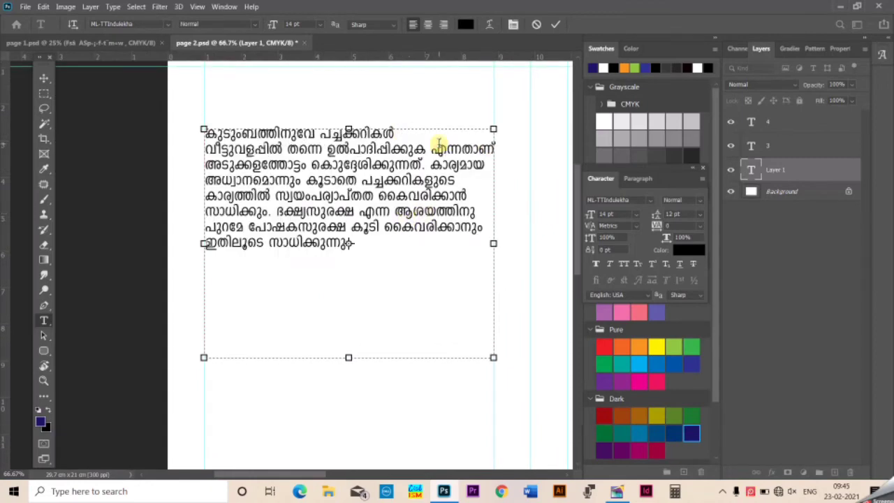
pyautogui.press('Return')
pyautogui.click(377, 196)
pyautogui.press('Return')
# - Set the paragraph's leading to 16 pt and commit the text
pyautogui.hotkey('ctrl', 'a')
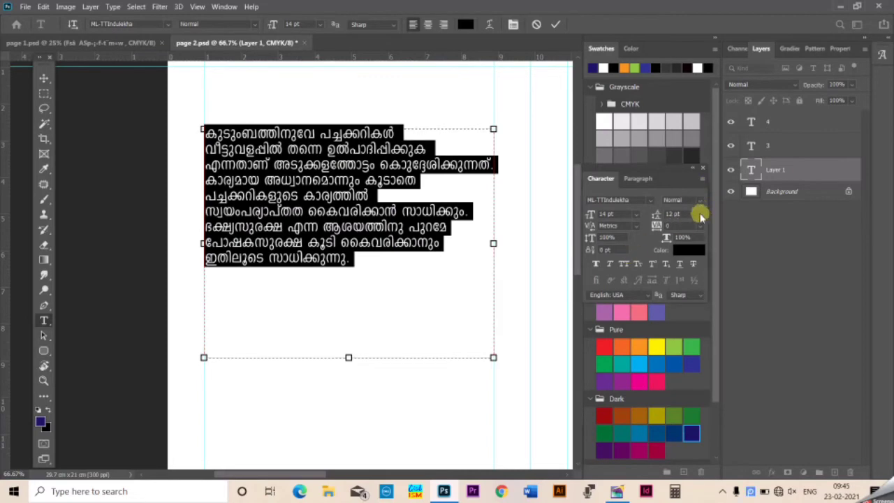
pyautogui.click(700, 217)
pyautogui.click(688, 309)
pyautogui.click(384, 196)
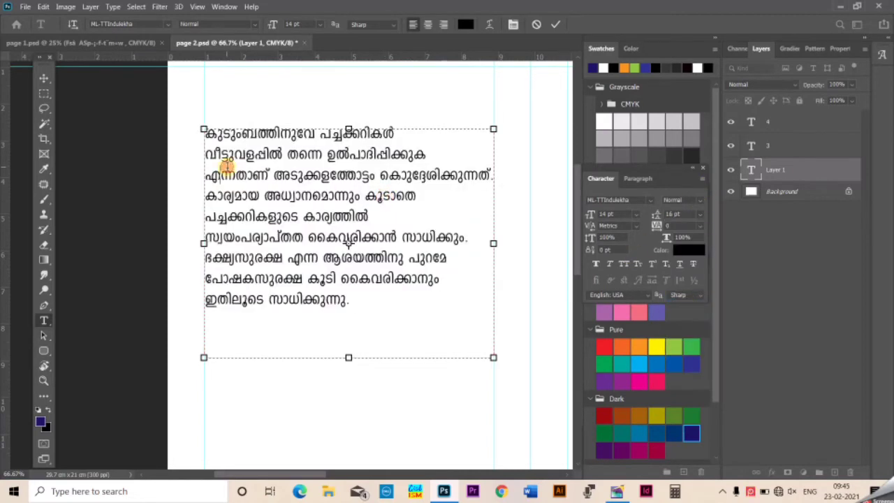
pyautogui.click(43, 78)
# - Zoom in and out and toggle the guides to check the paragraph layout
pyautogui.hotkey('ctrl', '-')
pyautogui.hotkey('ctrl', '-')
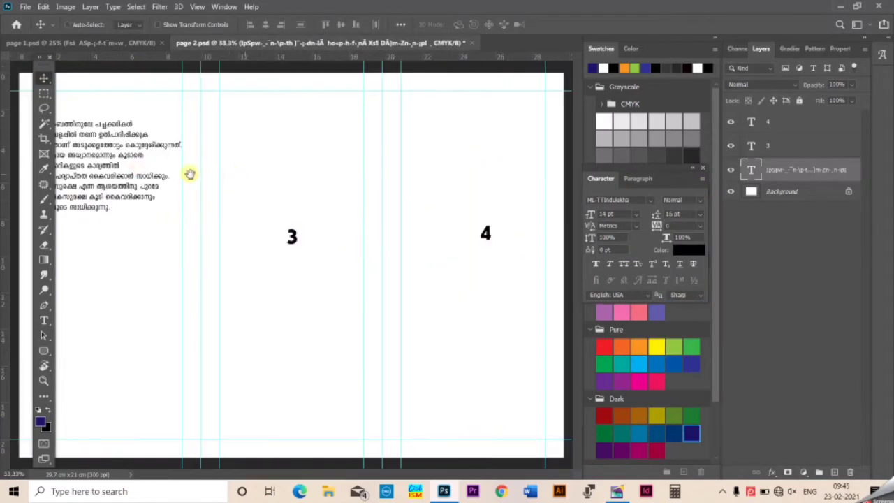
pyautogui.hotkey('ctrl', '+')
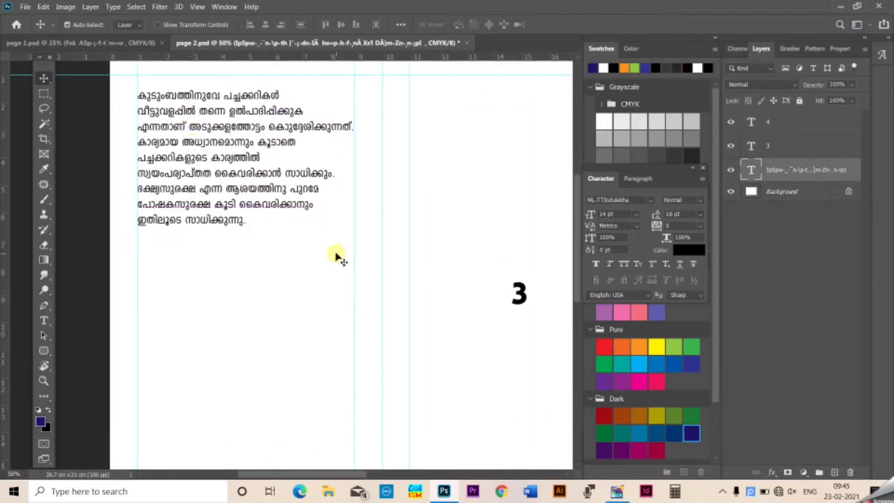
pyautogui.hotkey('ctrl', ';')
pyautogui.hotkey('ctrl', '-')
pyautogui.hotkey('ctrl', '+')
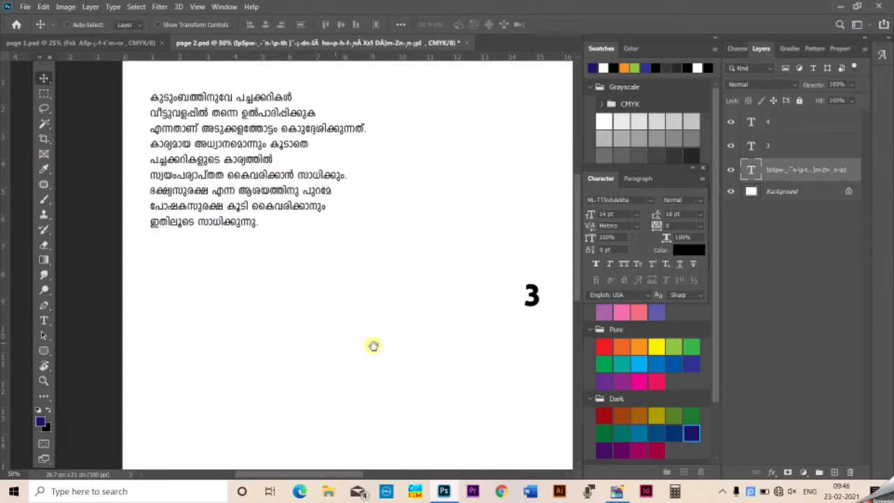
pyautogui.hotkey('ctrl', ';')
# - Commit the previous paragraph edit and return to the PageMaker source page
pyautogui.click(293, 137)
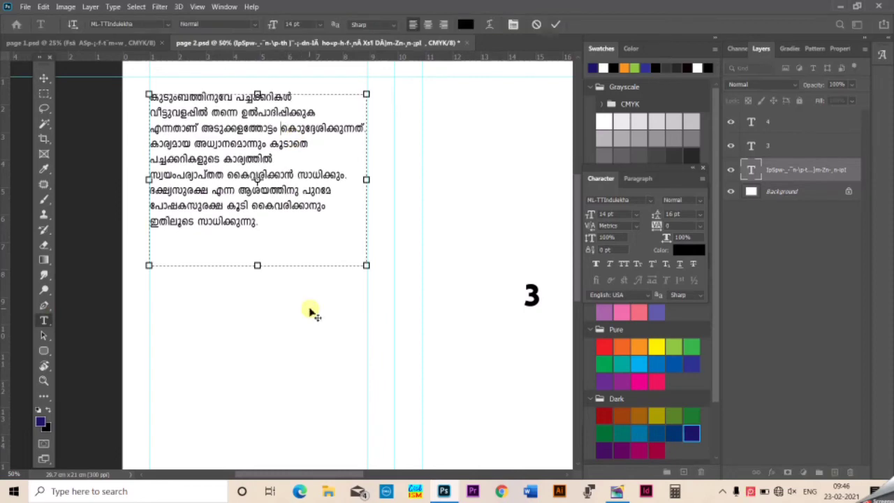
pyautogui.click(43, 79)
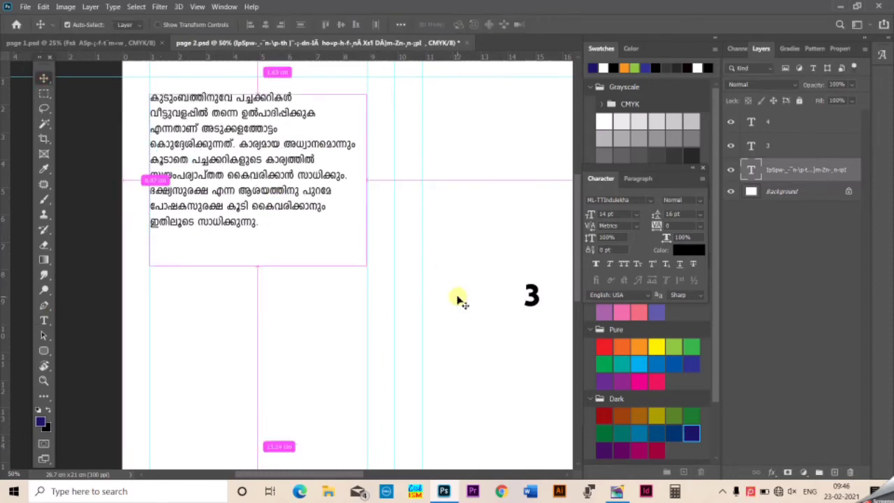
pyautogui.hotkey('ctrl', '-')
pyautogui.hotkey('alt', 'Tab')
pyautogui.click(292, 249)
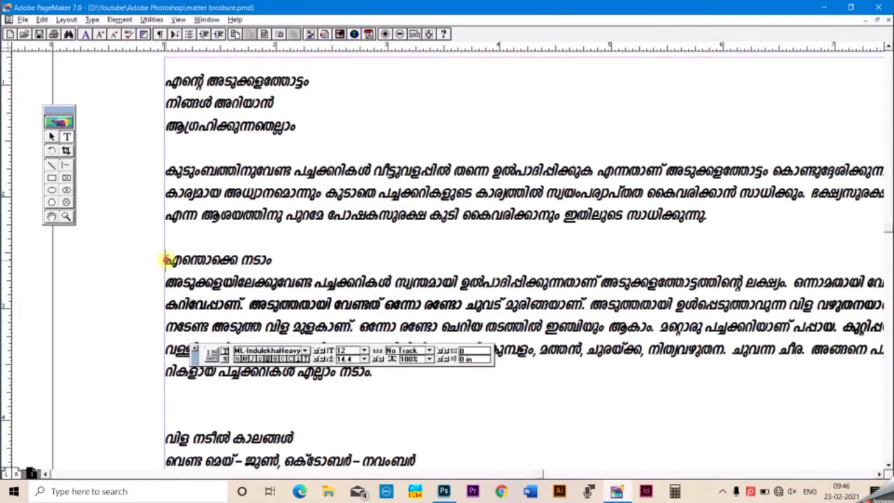
pyautogui.hotkey('ctrl', '-')
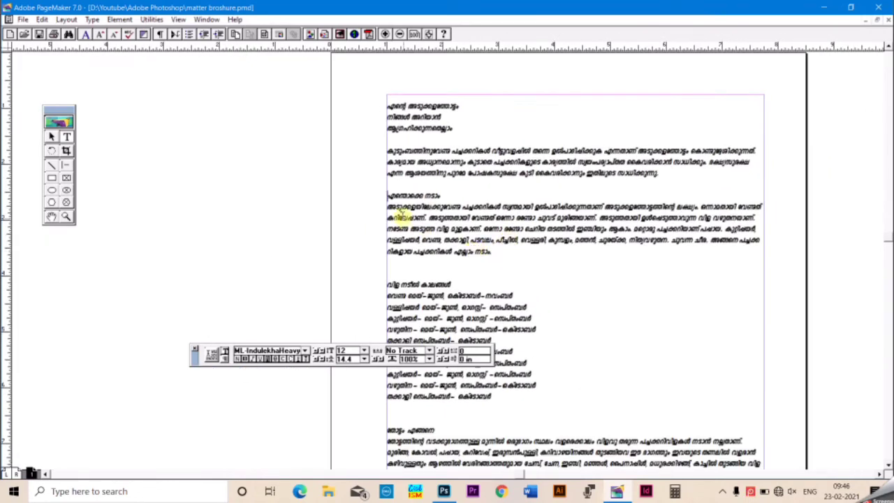
# - Copy the എന്തൊക്കെ നടാം heading from PageMaker into a Photoshop text layer
pyautogui.hotkey('ctrl', 'c')
pyautogui.hotkey('alt', 'Tab')
pyautogui.hotkey('ctrl', 'v')
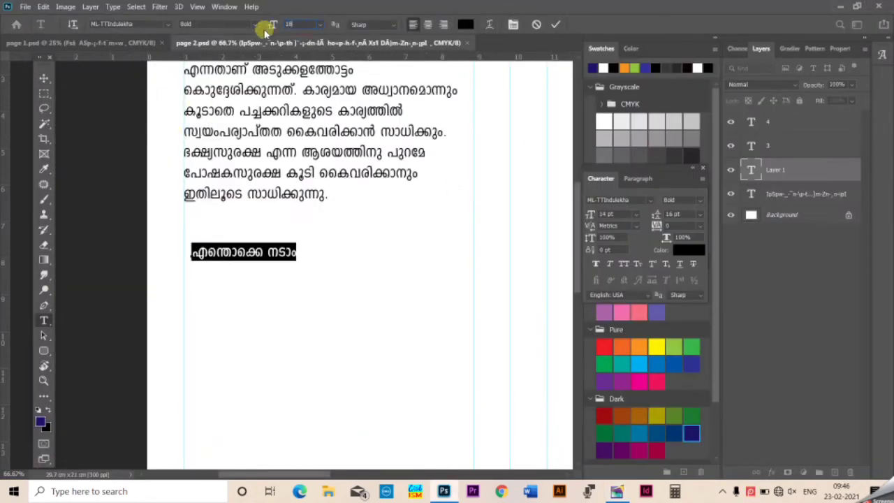
pyautogui.tripleClick(273, 251)
pyautogui.click(43, 80)
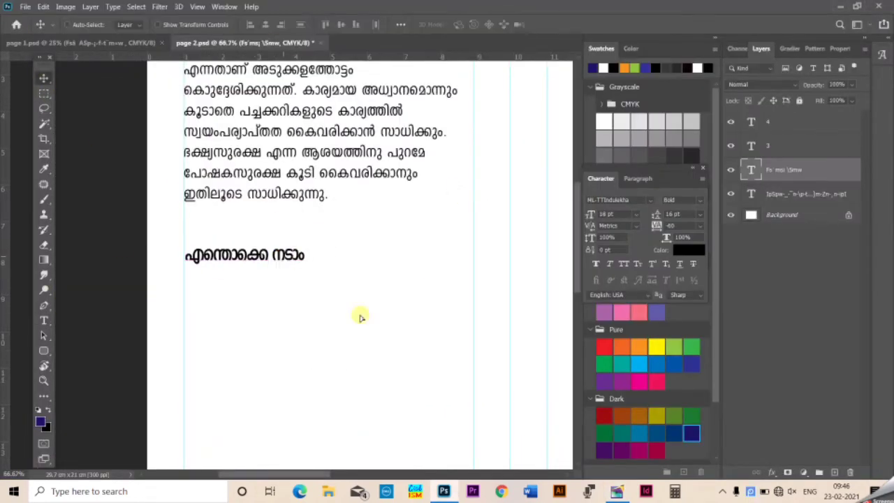
# - Paste the heading's paragraph into a text box at 12 pt, sized to fit
pyautogui.hotkey('alt', 'Tab')
pyautogui.hotkey('ctrl', 'c')
pyautogui.hotkey('alt', 'Tab')
pyautogui.moveTo(183, 239); pyautogui.dragTo(333, 385)
pyautogui.hotkey('ctrl', 'v')
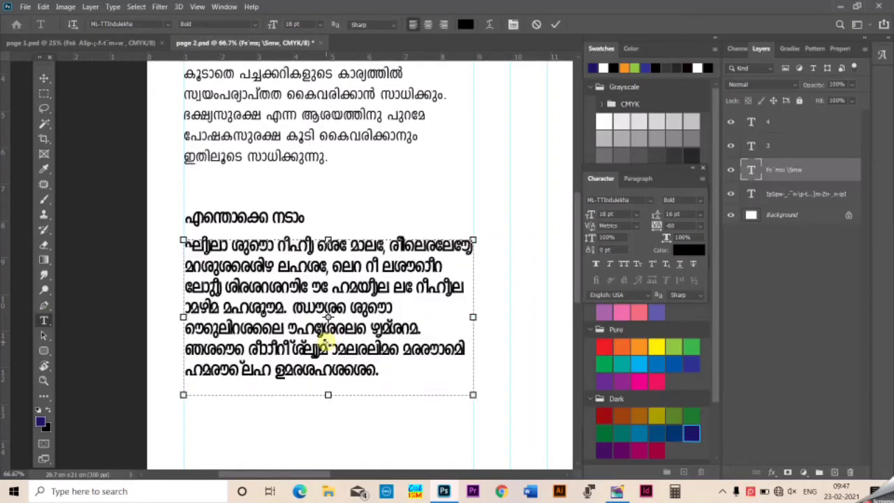
pyautogui.hotkey('ctrl', 'a')
pyautogui.press('Return')
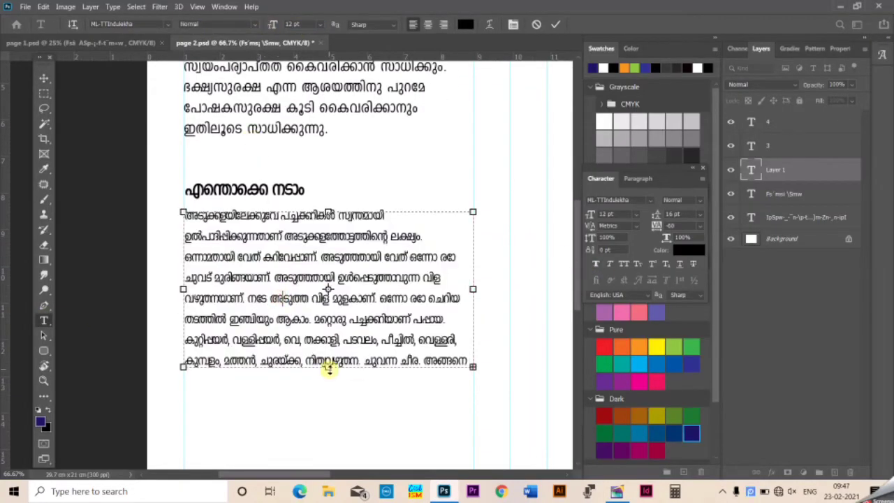
pyautogui.moveTo(328, 366); pyautogui.dragTo(329, 410)
pyautogui.hotkey('ctrl', 'Return')
# - Move the paragraph layer down so it sits below the heading
pyautogui.press('v')
pyautogui.hotkey('ctrl', '-')
pyautogui.hotkey('ctrl', '-')
pyautogui.rightClick(67, 216)
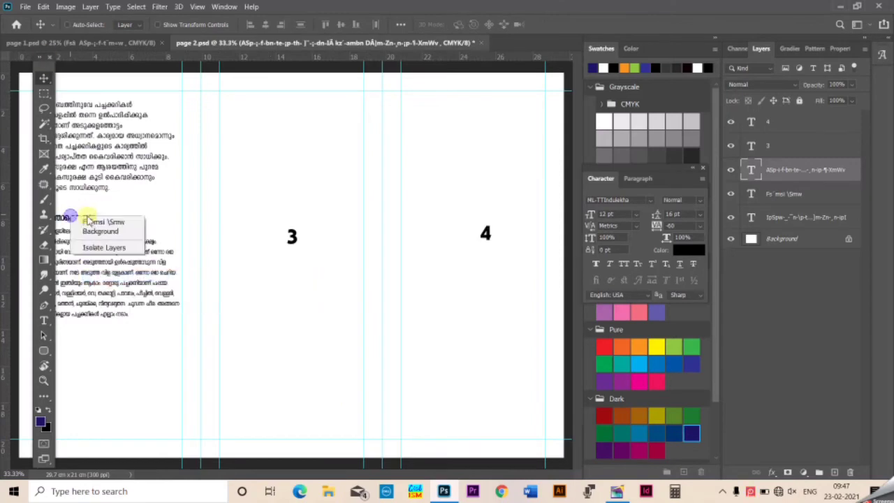
pyautogui.click(90, 221)
pyautogui.moveTo(112, 266); pyautogui.dragTo(122, 336)
pyautogui.hotkey('alt', 'Tab')
pyautogui.hotkey('alt', 'Tab')
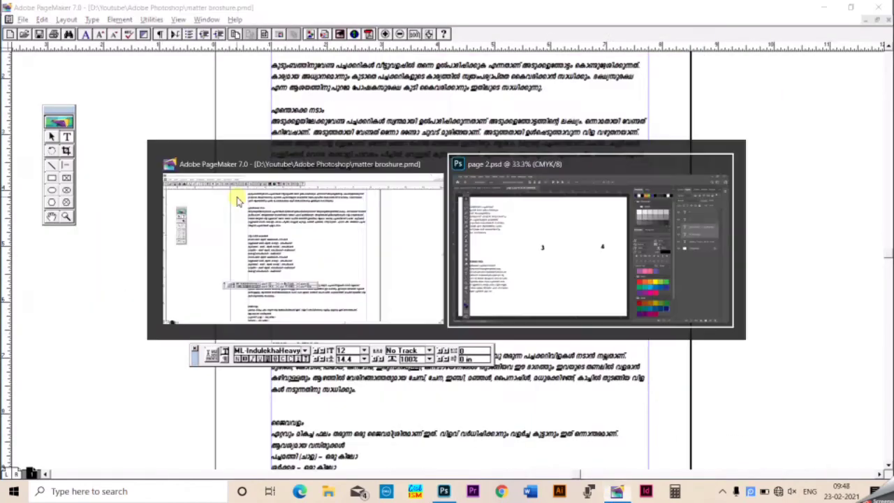
# - Add the pasted heading as an 18 pt ML-TTIndulekha text layer
pyautogui.press('t')
pyautogui.click(227, 102)
pyautogui.click(319, 23)
pyautogui.click(311, 123)
pyautogui.click(154, 24)
pyautogui.scroll(-5, 179, 237)
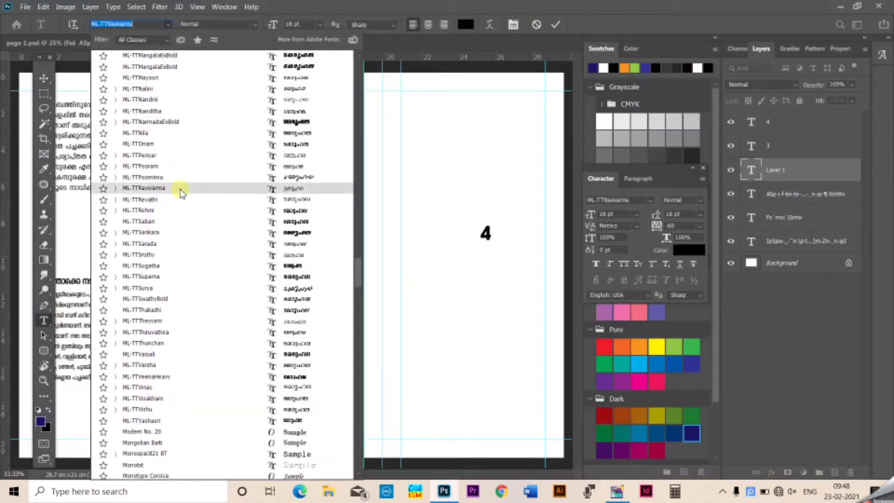
pyautogui.write('ML-TTIndulekha')
pyautogui.click(169, 80)
pyautogui.hotkey('ctrl', 'v')
pyautogui.hotkey('ctrl', 'Return')
# - Paste the PageMaker planting-season list under the വിള നടീൽ കാലങ്ങൾ heading in Normal style
pyautogui.hotkey('ctrl', '+')
pyautogui.hotkey('alt', 'Tab')
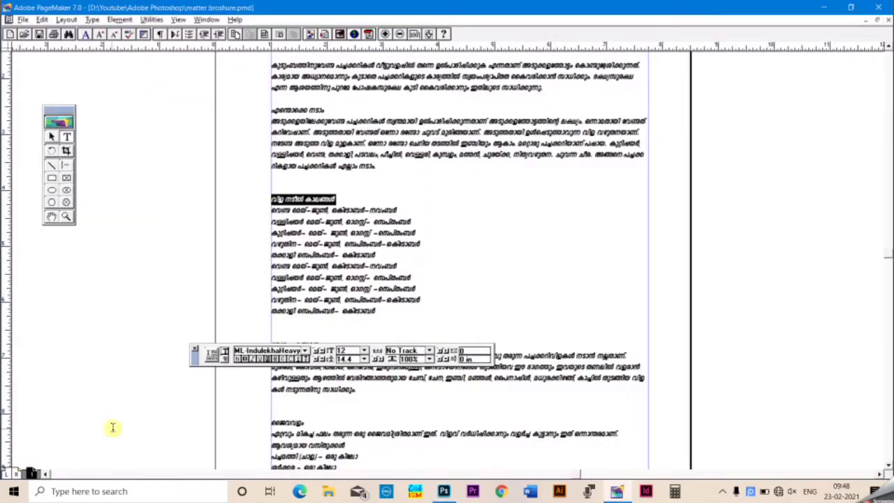
pyautogui.moveTo(381, 313); pyautogui.dragTo(245, 216)
pyautogui.hotkey('alt', 'Tab')
pyautogui.moveTo(221, 120)
pyautogui.mouseDown()
pyautogui.moveTo(368, 240)
pyautogui.moveTo(419, 270)
pyautogui.mouseUp()
pyautogui.hotkey('ctrl', 'v')
pyautogui.hotkey('ctrl', 'a')
pyautogui.click(196, 24)
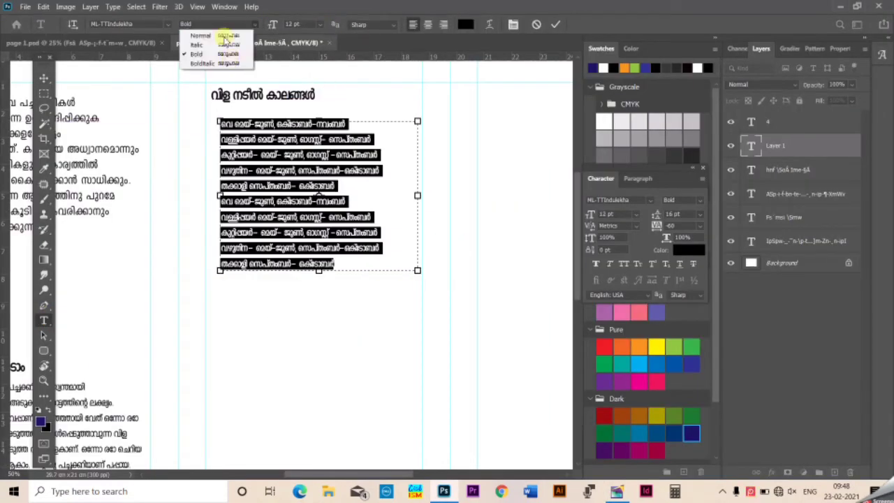
pyautogui.click(225, 34)
# - Tab-align the first four list lines, removing the dashes after വഴുതിന and others
pyautogui.hotkey('ctrl', '+')
pyautogui.hotkey('ctrl', '+')
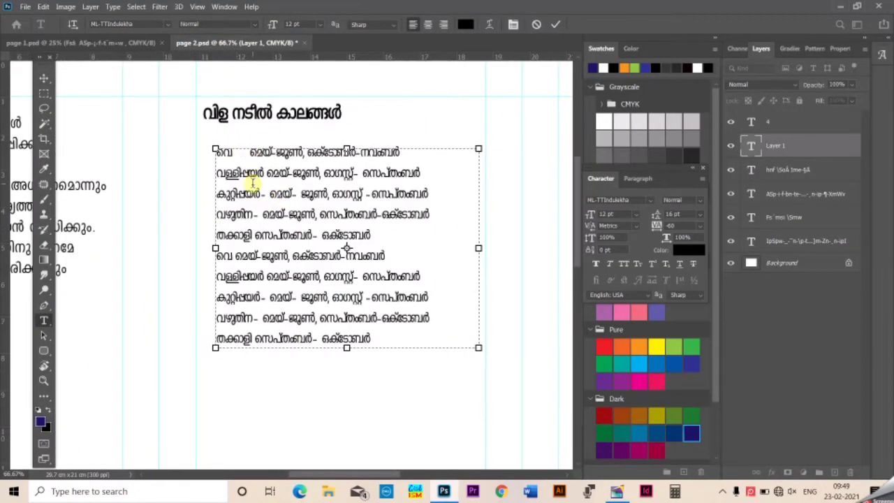
pyautogui.press('Tab')
pyautogui.click(266, 173)
pyautogui.press('Tab')
pyautogui.press('Down')
pyautogui.press('BackSpace')
pyautogui.press('Tab')
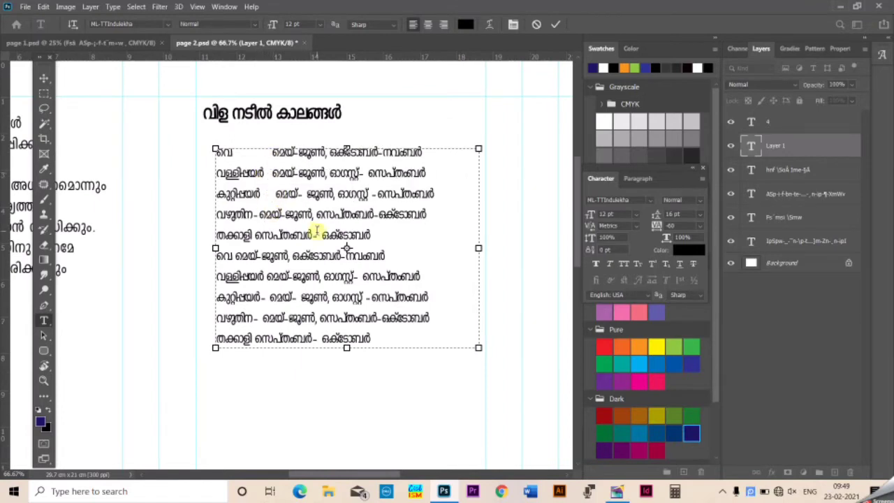
pyautogui.press('Down')
pyautogui.press('BackSpace')
# - Tab-align list lines 6 through 9, removing line 8's dash
pyautogui.press('Tab')
pyautogui.click(237, 254)
pyautogui.press('Tab')
pyautogui.press('Down')
pyautogui.press('Tab')
pyautogui.click(260, 296)
pyautogui.press('Tab')
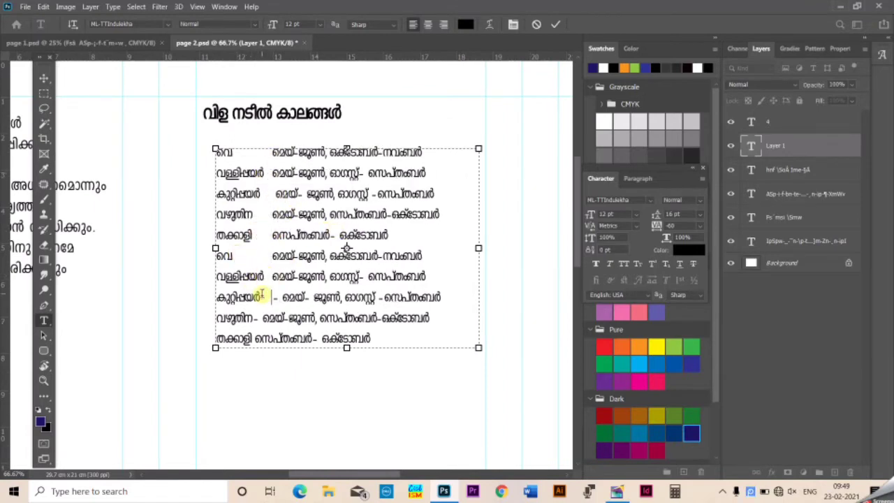
pyautogui.press('Delete')
pyautogui.click(257, 318)
pyautogui.press('Tab')
pyautogui.hotkey('shift', 'Right')
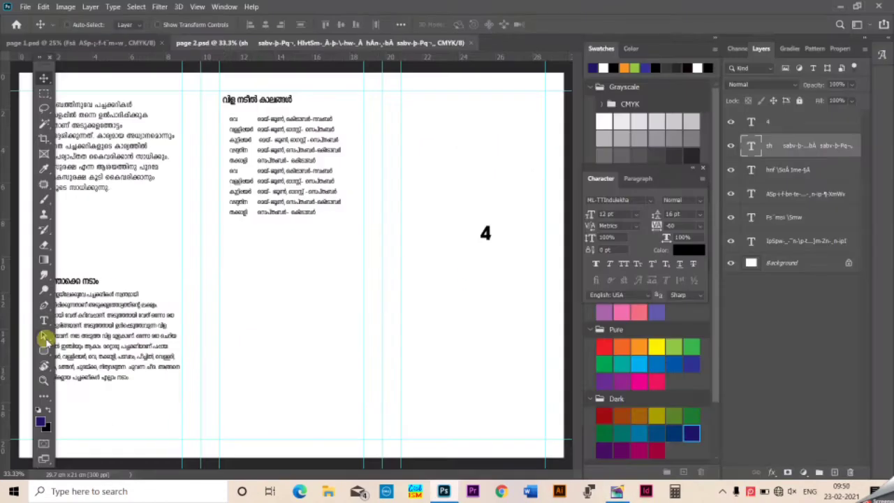
# - Paste the ജൈവവളം text into the right panel in Malayalam font with a 14 pt heading
pyautogui.moveTo(219, 279); pyautogui.dragTo(363, 395)
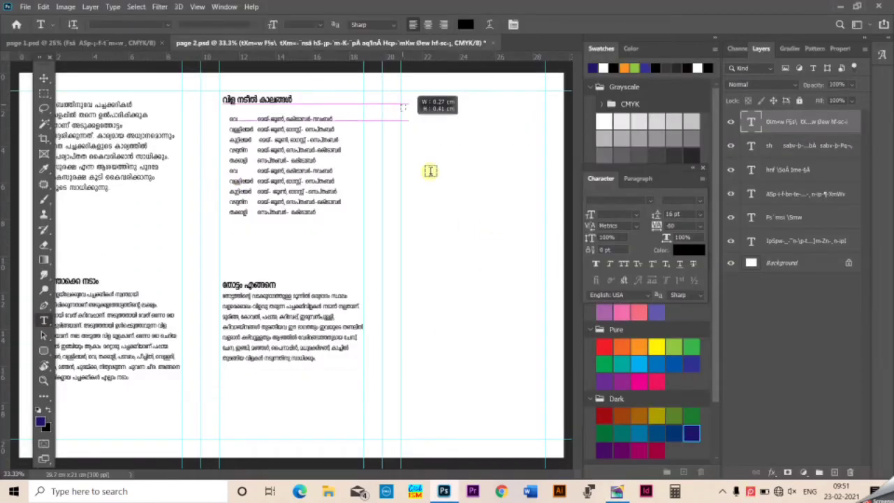
pyautogui.hotkey('ctrl', 'v')
pyautogui.click(168, 24)
pyautogui.click(143, 60)
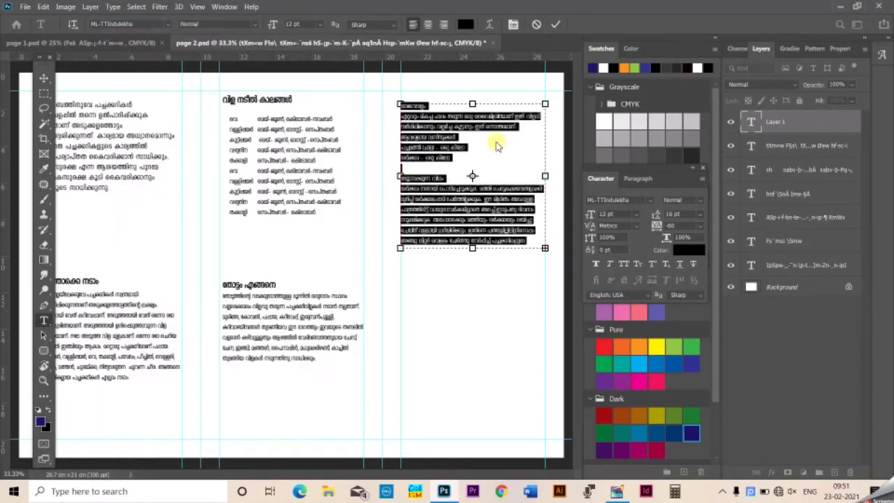
pyautogui.tripleClick(395, 241)
pyautogui.click(305, 23)
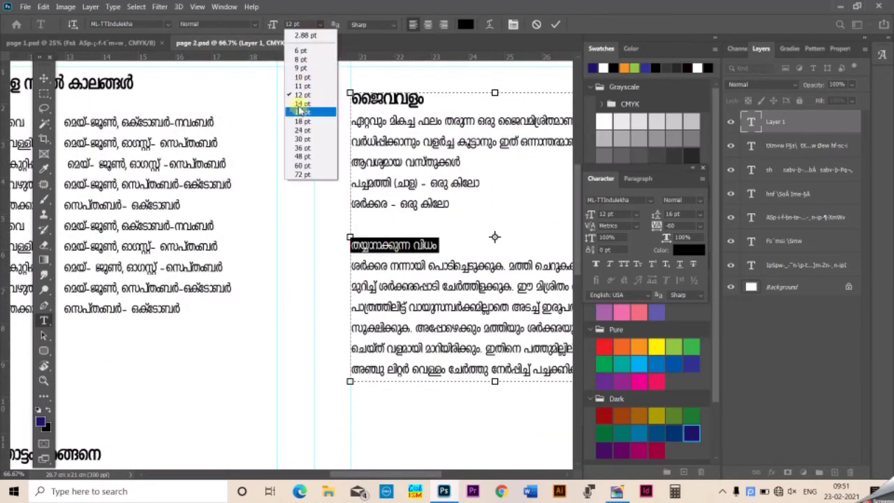
pyautogui.click(300, 111)
pyautogui.press('Escape')
pyautogui.hotkey('ctrl', '-')
pyautogui.hotkey('ctrl', '-')
pyautogui.hotkey('ctrl', '-')
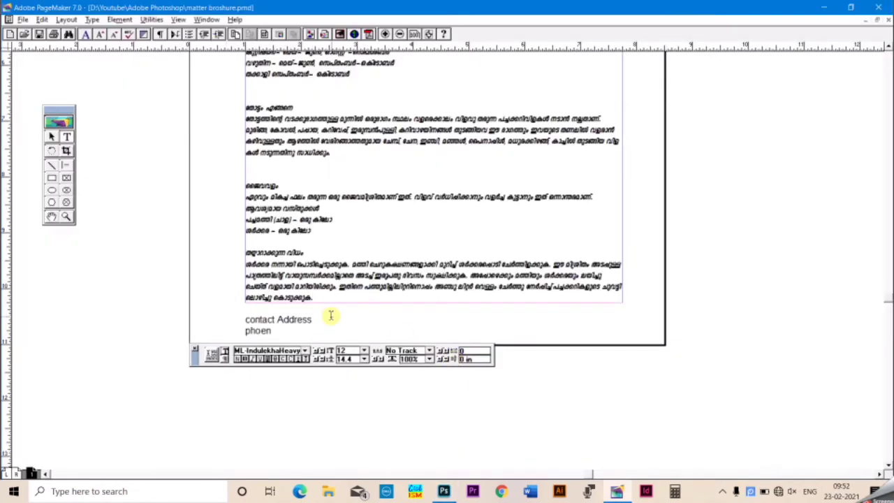
pyautogui.hotkey('ctrl', 'a')
# - Paste the greenhouse benefits text into page 1's left panel with an enlarged, spaced heading
pyautogui.hotkey('alt', 'Tab')
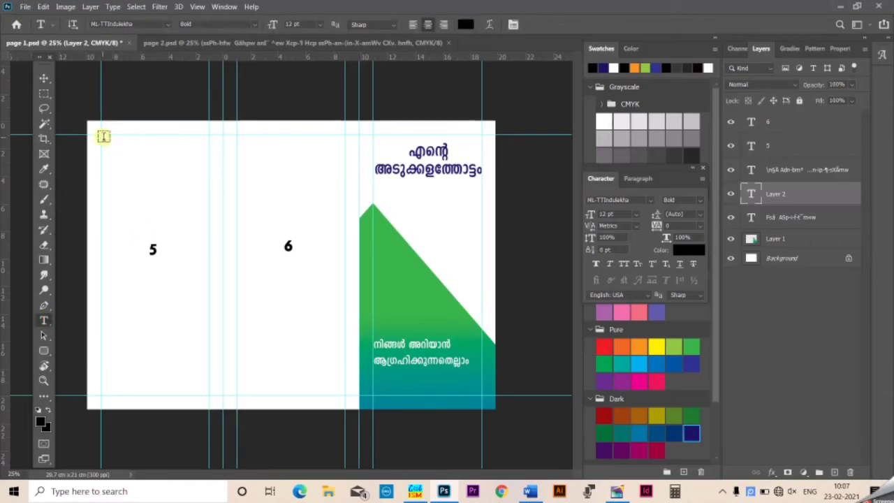
pyautogui.moveTo(100, 134); pyautogui.dragTo(207, 305)
pyautogui.hotkey('ctrl', 'v')
pyautogui.hotkey('ctrl', '+')
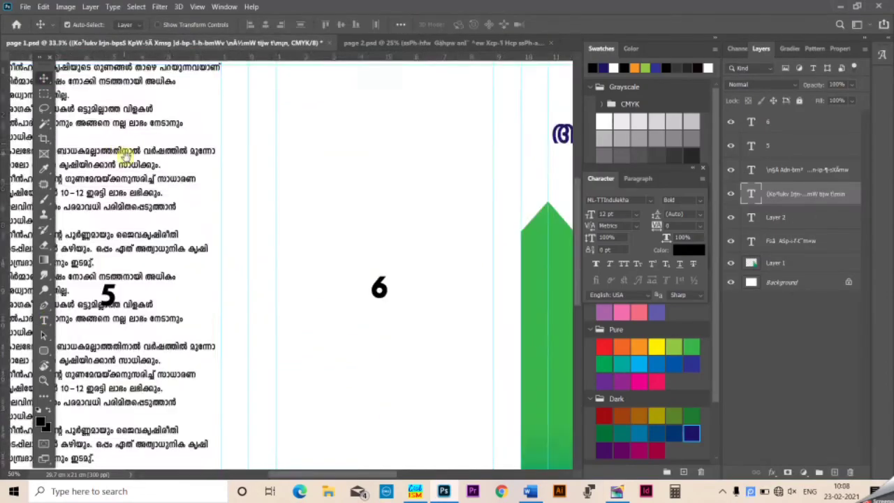
pyautogui.tripleClick(274, 112)
pyautogui.hotkey('ctrl', 'shift', '.')
pyautogui.hotkey('ctrl', 'shift', '.')
pyautogui.hotkey('ctrl', 'shift', '.')
pyautogui.click(168, 144)
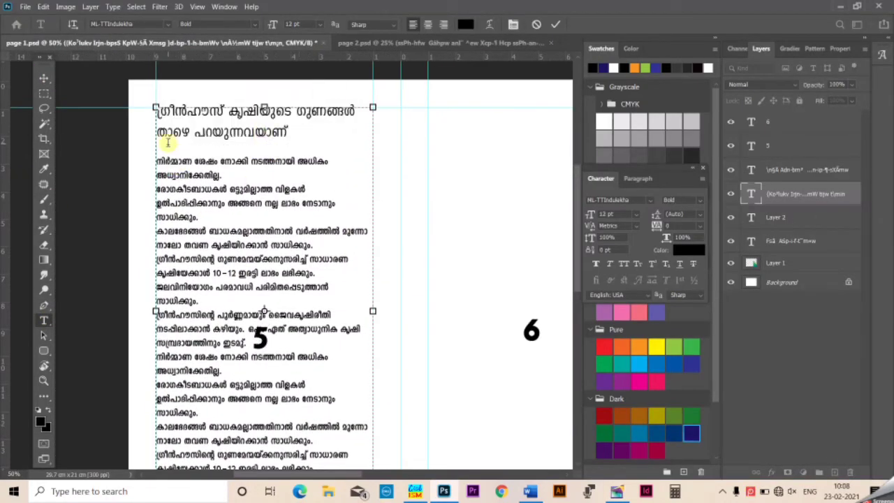
pyautogui.scroll(-5, 253, 340)
pyautogui.scroll(5, 235, 259)
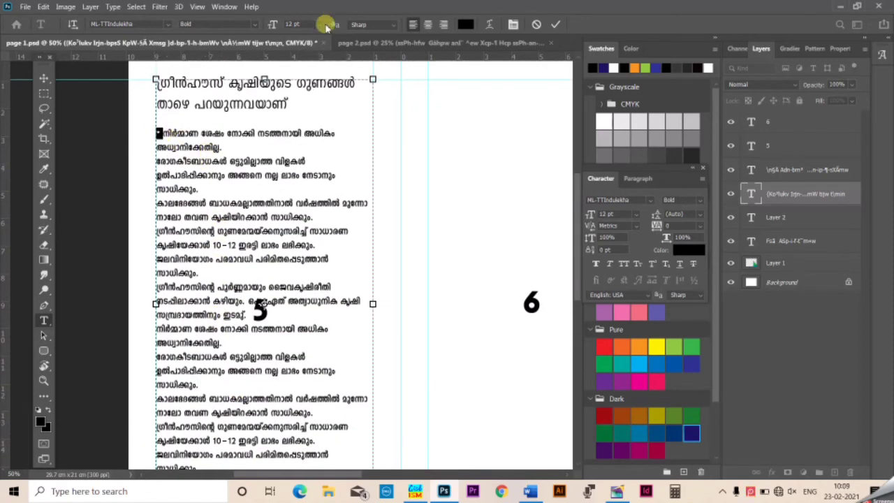
pyautogui.press('Return')
# - Bullet-indent the കാലഭേദങ്ങൾ, ഗ്രീൻഹൗസിന്റെ, ജലവിനിയോഗം and following paragraphs
pyautogui.click(157, 168)
pyautogui.hotkey('ctrl', 'v')
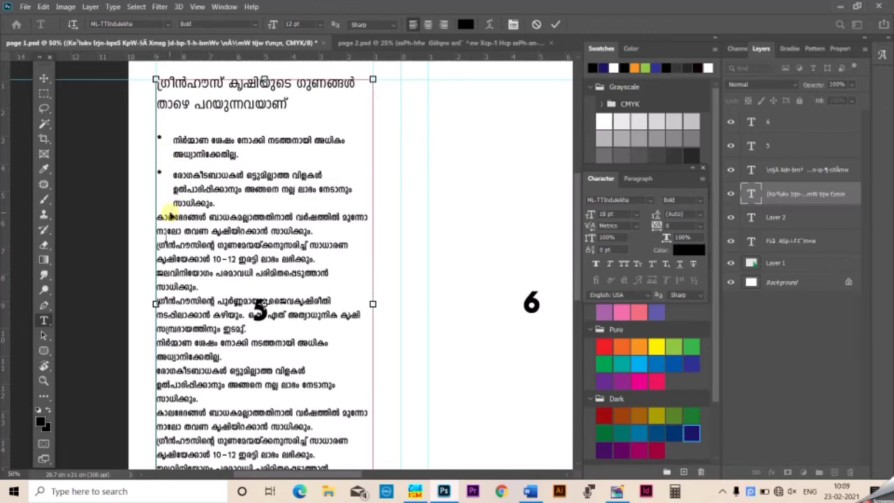
pyautogui.click(170, 216)
pyautogui.hotkey('ctrl', 'v')
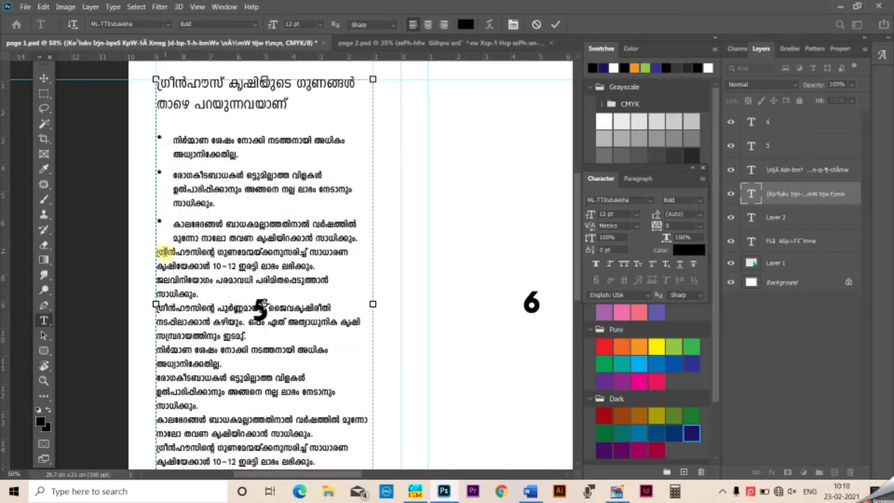
pyautogui.click(158, 252)
pyautogui.hotkey('ctrl', 'v')
pyautogui.click(169, 292)
pyautogui.hotkey('ctrl', 'v')
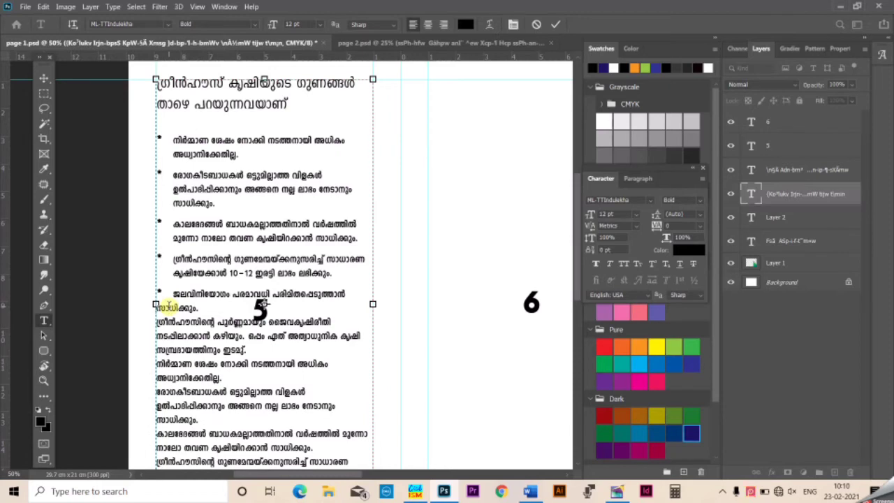
pyautogui.scroll(-2, 208, 326)
pyautogui.click(158, 254)
pyautogui.hotkey('ctrl', 'v')
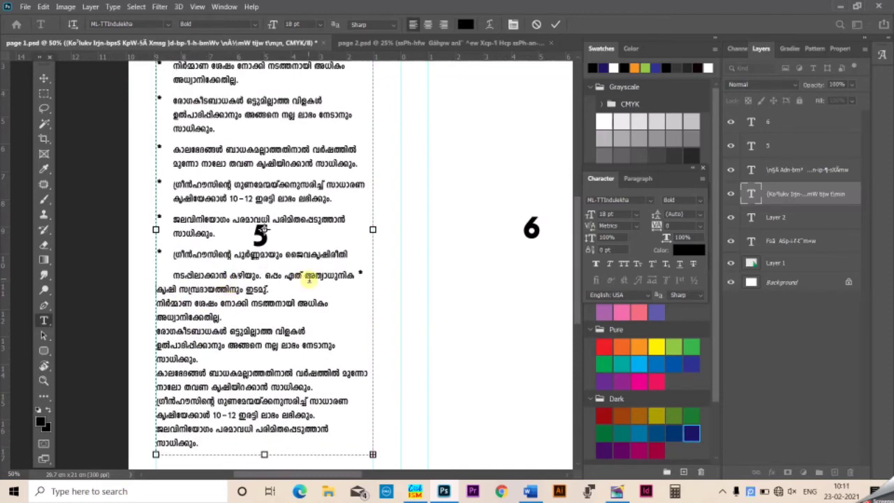
# - Remove the stray asterisk after ആധുനിക and bullet the നിർമ്മാണ and രോഗകീടബാധകൾ lines
pyautogui.scroll(-1, 300, 268)
pyautogui.press('BackSpace')
pyautogui.press('BackSpace')
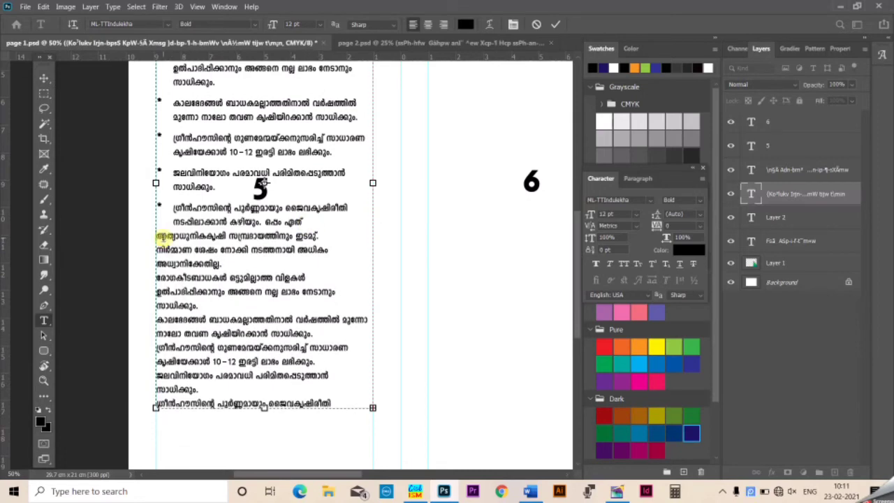
pyautogui.click(162, 249)
pyautogui.hotkey('ctrl', 'v')
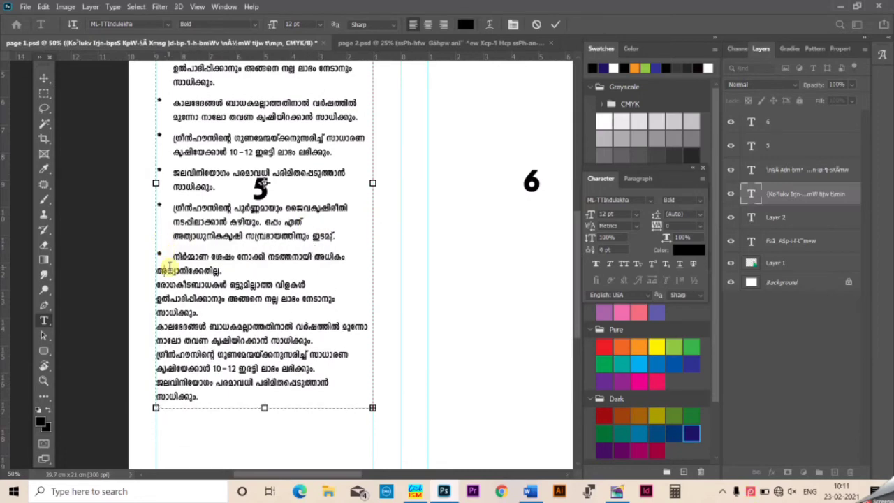
pyautogui.scroll(-1, 247, 297)
pyautogui.click(160, 236)
pyautogui.hotkey('ctrl', 'v')
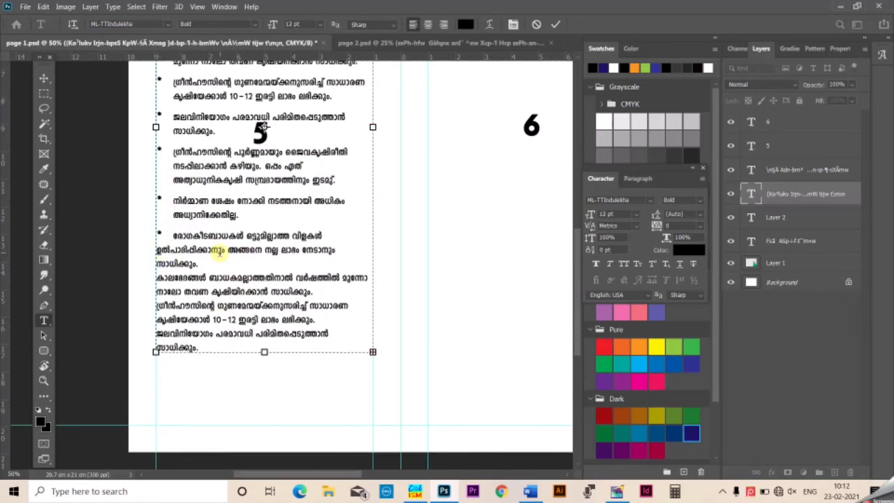
# - Replace the leftover final paragraphs with a bullet-indented one, commit, and bring up the vegetables photo
pyautogui.moveTo(200, 264); pyautogui.dragTo(229, 368)
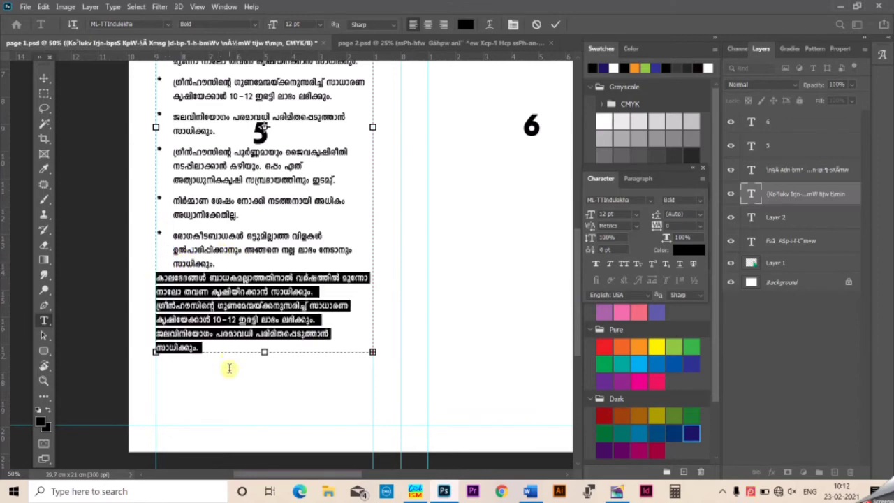
pyautogui.hotkey('ctrl', 'v')
pyautogui.click(159, 285)
pyautogui.hotkey('ctrl', 'v')
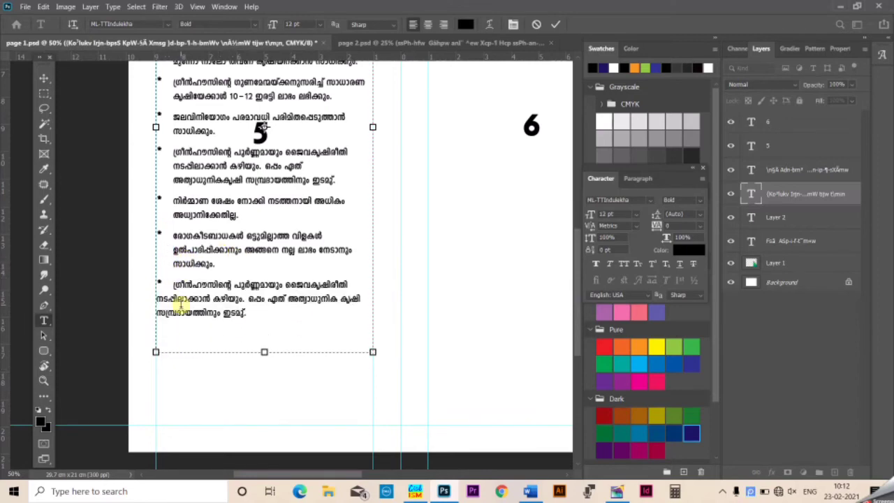
pyautogui.hotkey('ctrl', 'v')
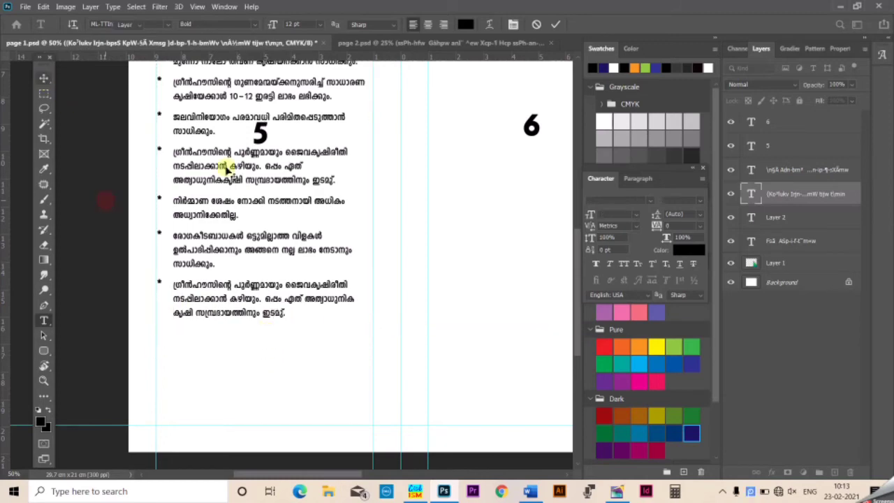
pyautogui.hotkey('ctrl', 'Return')
pyautogui.hotkey('ctrl', 'Tab')
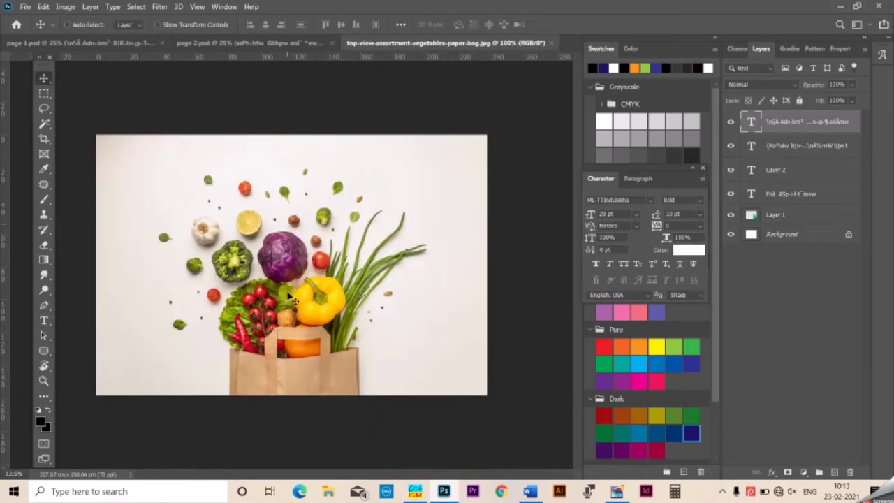
# - Copy the central part of the vegetable photo, close it unsaved, and paste into page 1
pyautogui.press('m')
pyautogui.moveTo(382, 384); pyautogui.dragTo(449, 423)
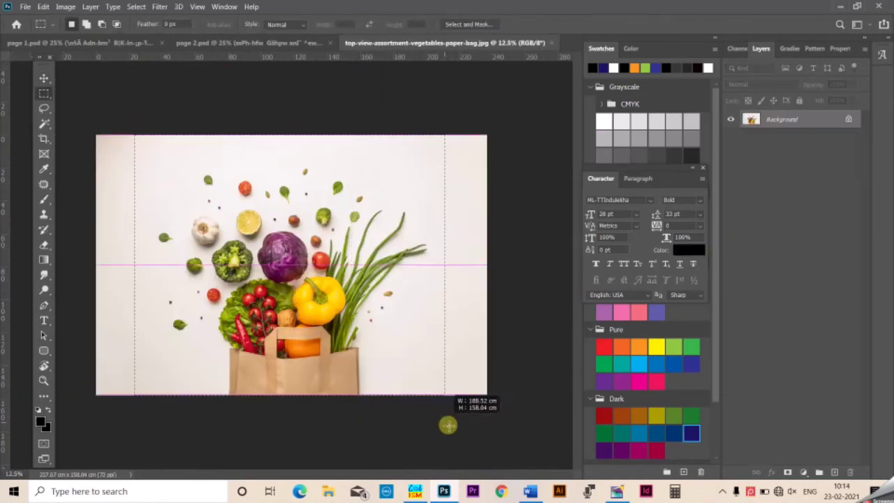
pyautogui.hotkey('alt', 'BackSpace')
pyautogui.hotkey('ctrl', 'w')
pyautogui.click(464, 193)
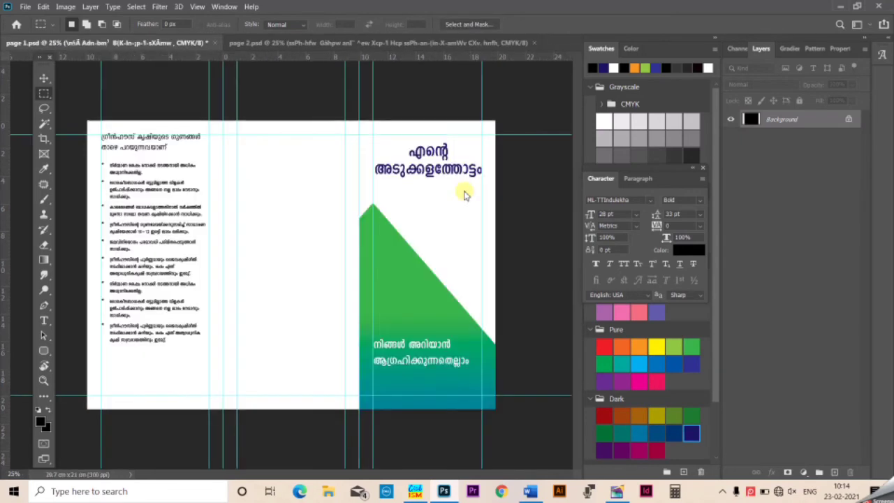
pyautogui.click(43, 6)
pyautogui.click(73, 105)
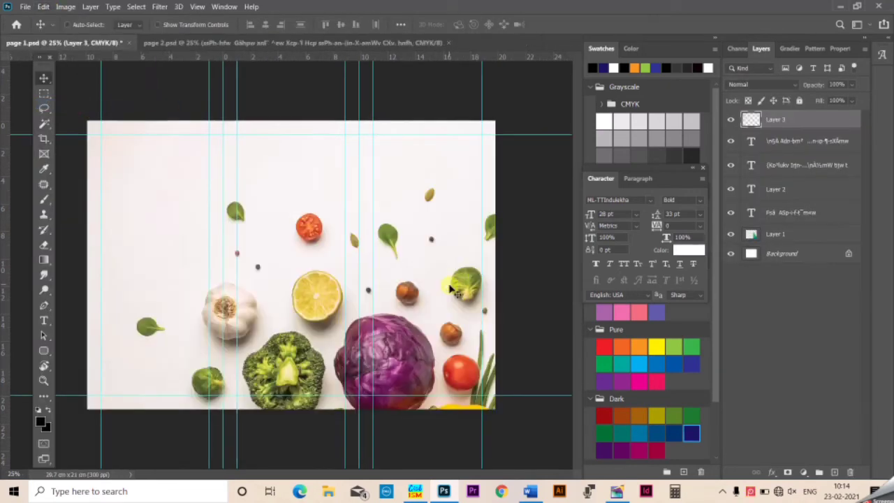
# - Scale the pasted vegetable photo into the right-hand panel and send it behind the green triangle
pyautogui.hotkey('ctrl', 't')
pyautogui.hotkey('ctrl', '-')
pyautogui.hotkey('ctrl', '-')
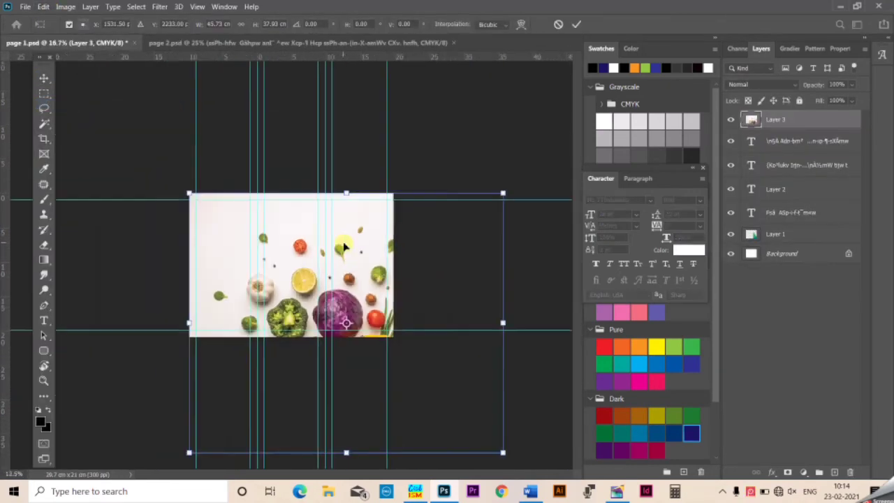
pyautogui.hotkey('ctrl', '-')
pyautogui.moveTo(426, 385); pyautogui.dragTo(303, 312)
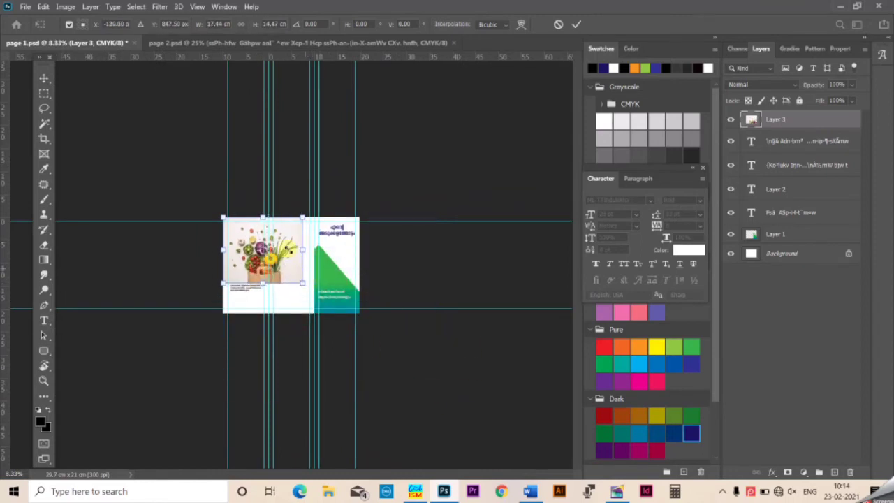
pyautogui.moveTo(291, 239); pyautogui.dragTo(347, 241)
pyautogui.moveTo(279, 284)
pyautogui.mouseDown()
pyautogui.moveTo(314, 267)
pyautogui.moveTo(305, 297)
pyautogui.mouseUp()
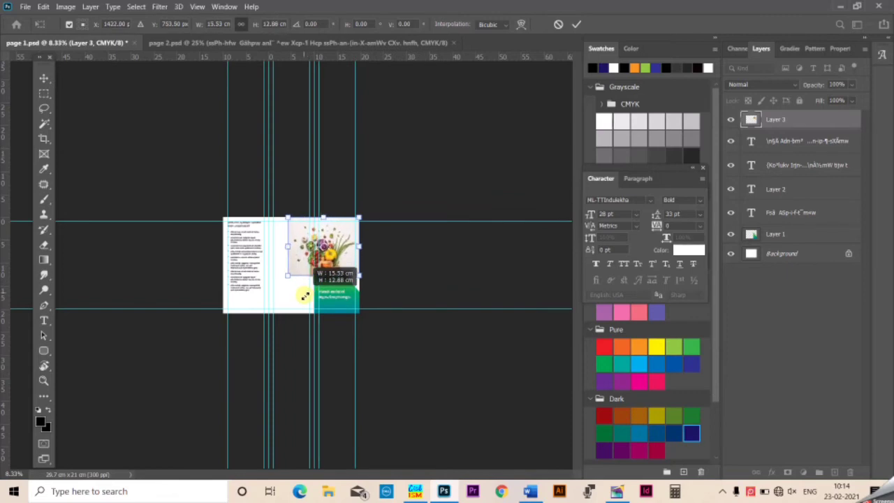
pyautogui.press('Return')
pyautogui.hotkey('ctrl', '+')
pyautogui.hotkey('ctrl', '+')
pyautogui.hotkey('ctrl', '+')
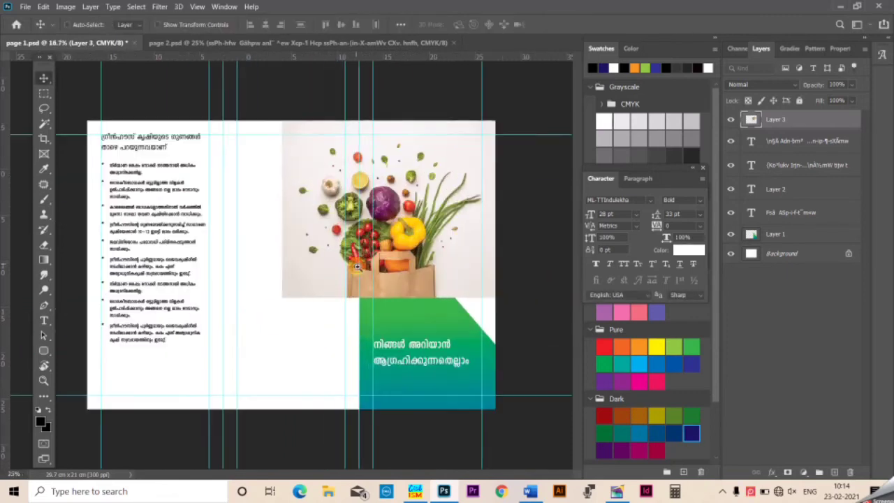
pyautogui.moveTo(408, 249)
pyautogui.mouseDown()
pyautogui.moveTo(456, 274)
pyautogui.moveTo(457, 286)
pyautogui.mouseUp()
pyautogui.hotkey('ctrl', 'shift', '[')
pyautogui.hotkey('ctrl', '+')
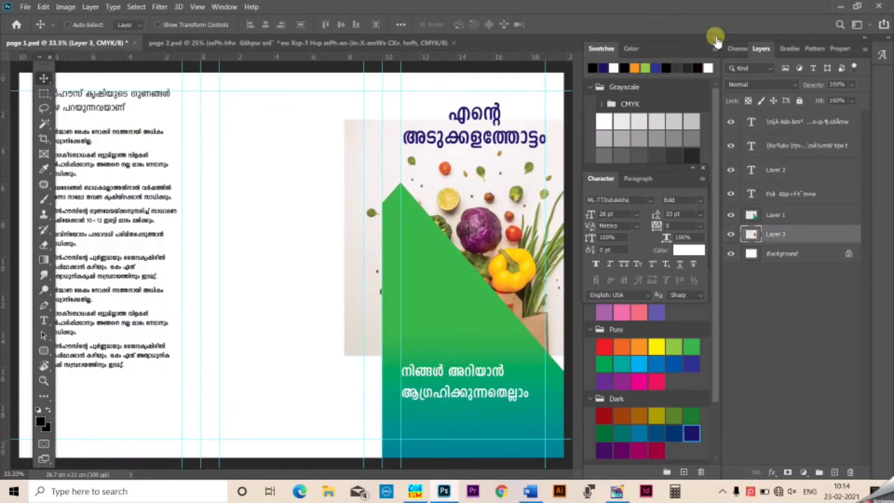
# - Move the type panel aside and refit the vegetable photo to fill the cover panel
pyautogui.click(716, 41)
pyautogui.click(694, 172)
pyautogui.moveTo(614, 166); pyautogui.dragTo(804, 319)
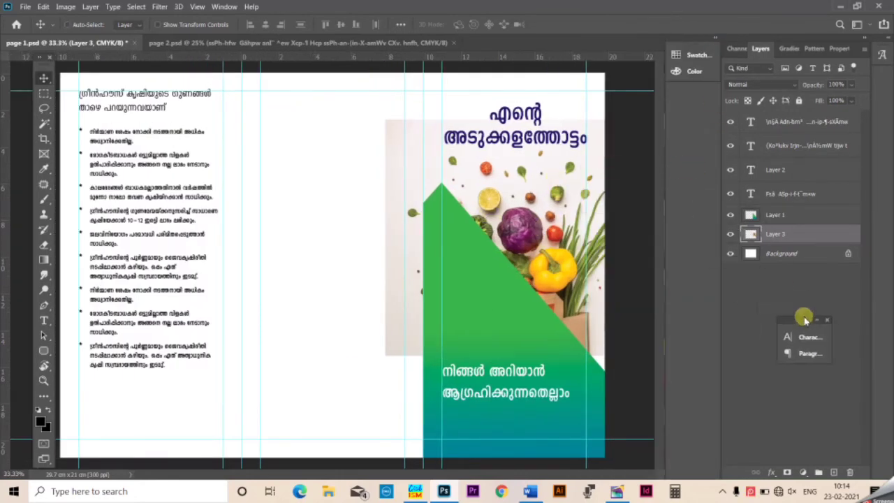
pyautogui.hotkey('ctrl', 't')
pyautogui.moveTo(543, 161); pyautogui.dragTo(581, 151)
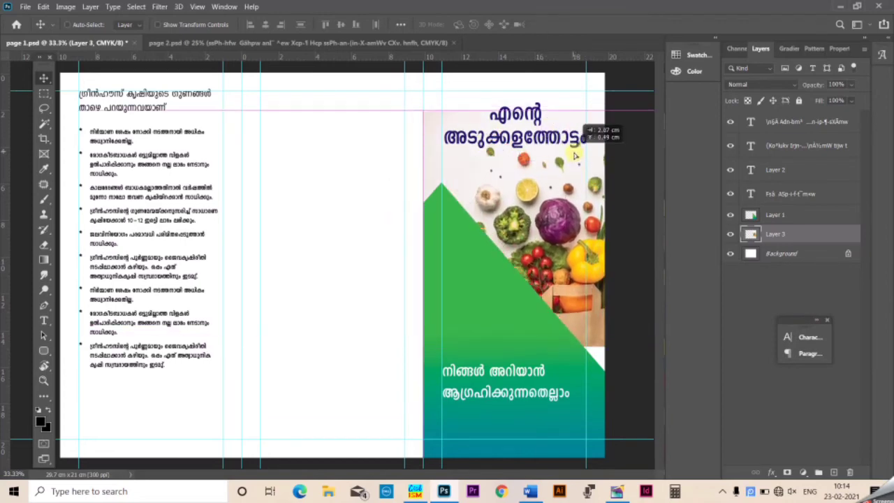
pyautogui.moveTo(422, 224); pyautogui.dragTo(370, 307)
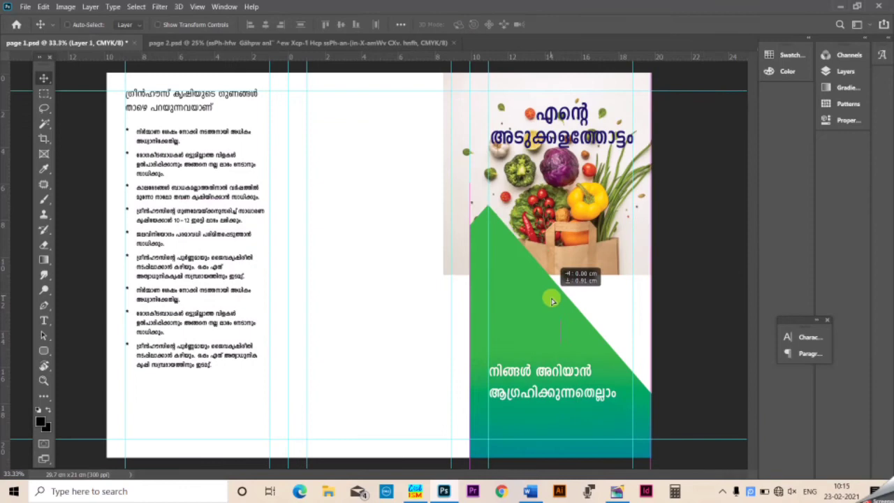
pyautogui.moveTo(550, 299); pyautogui.dragTo(517, 299)
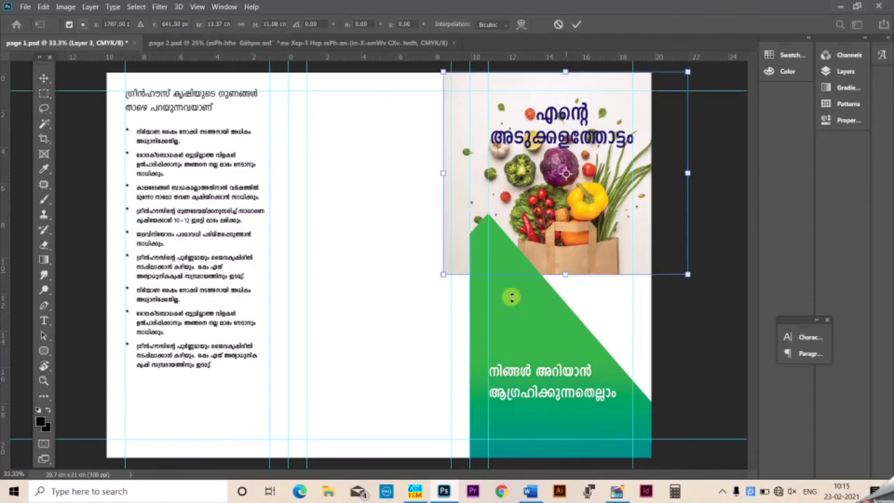
pyautogui.moveTo(671, 288); pyautogui.dragTo(768, 402)
pyautogui.press('Return')
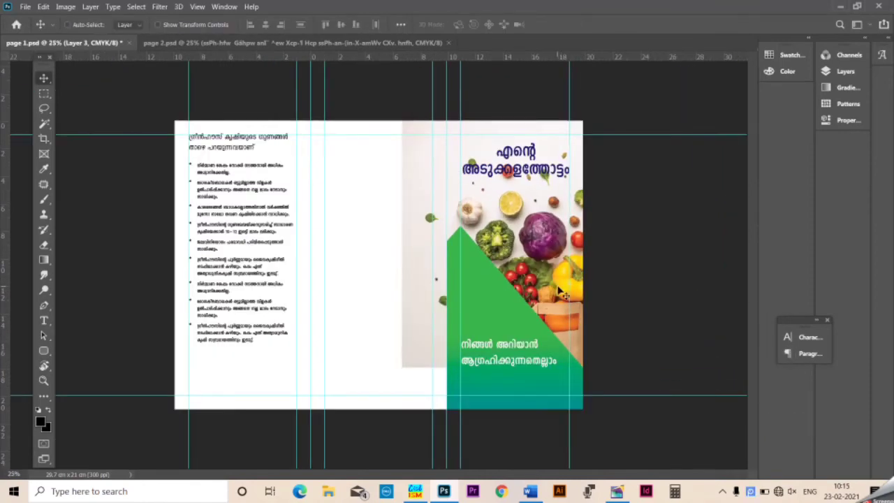
pyautogui.hotkey('ctrl', 't')
pyautogui.moveTo(409, 72); pyautogui.dragTo(439, 96)
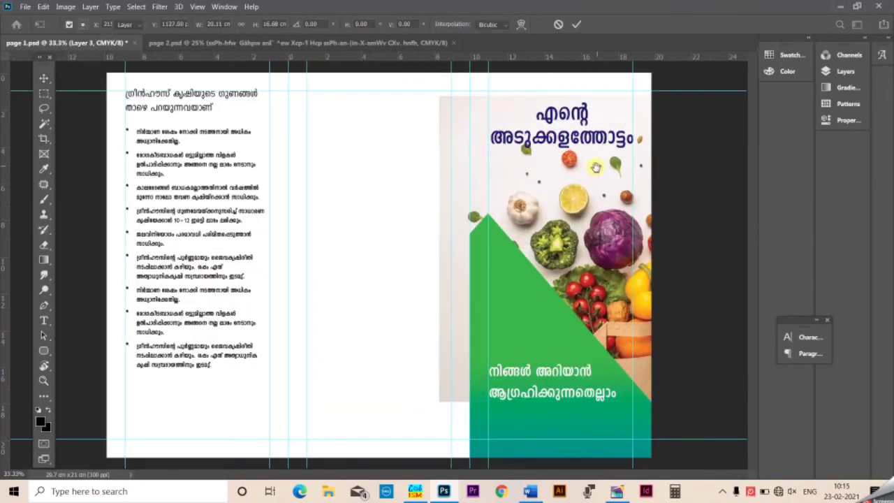
pyautogui.press('Return')
# - Fill the grey strip above the vegetable photo with white
pyautogui.press('m')
pyautogui.moveTo(649, 119); pyautogui.dragTo(439, 72)
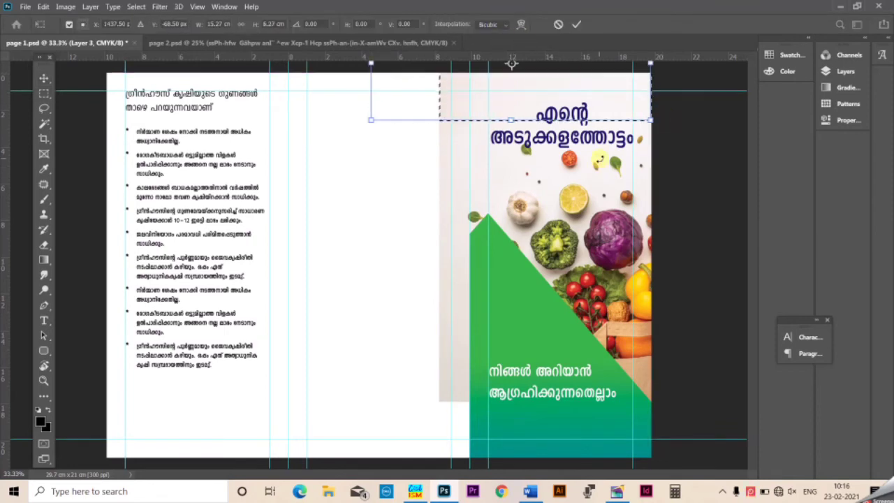
pyautogui.hotkey('ctrl', ';')
pyautogui.press('Delete')
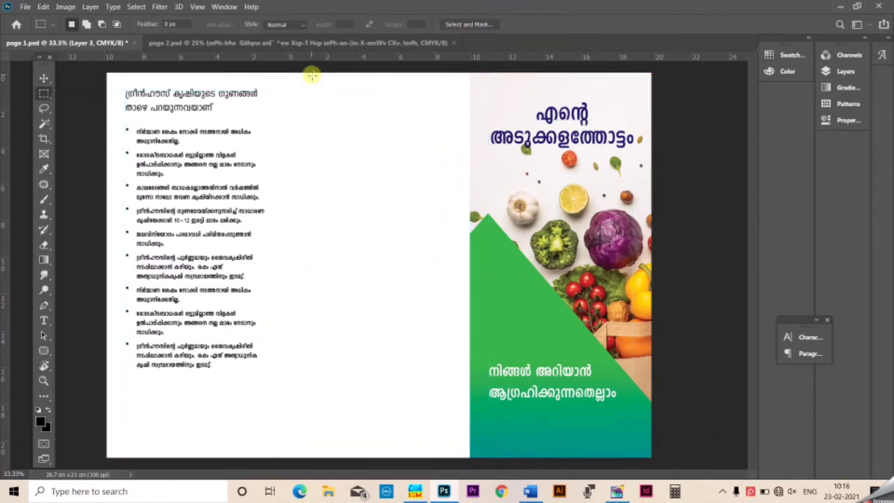
pyautogui.hotkey('ctrl', 'h')
pyautogui.press('v')
pyautogui.press('F7')
# - Adjust the tagline layer style, toggling its stroke and drop shadow effects
pyautogui.scroll(-1, 736, 150)
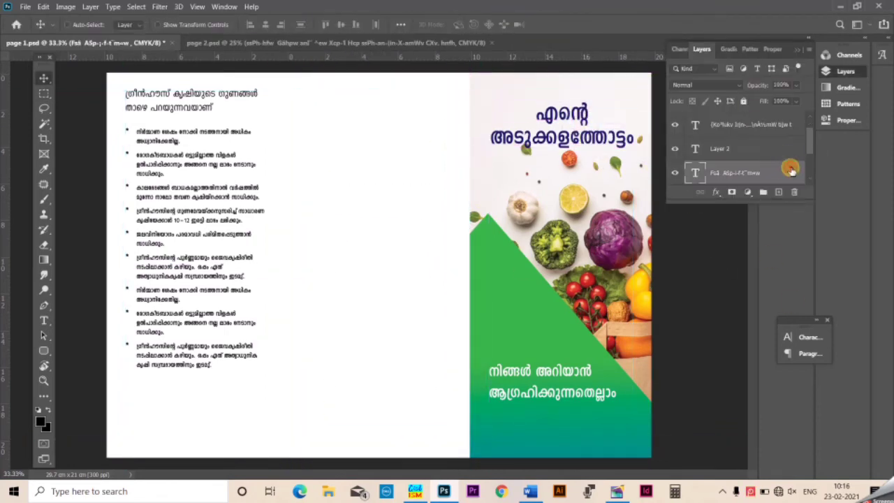
pyautogui.doubleClick(787, 172)
pyautogui.click(450, 291)
pyautogui.click(845, 222)
pyautogui.rightClick(544, 326)
pyautogui.click(545, 326)
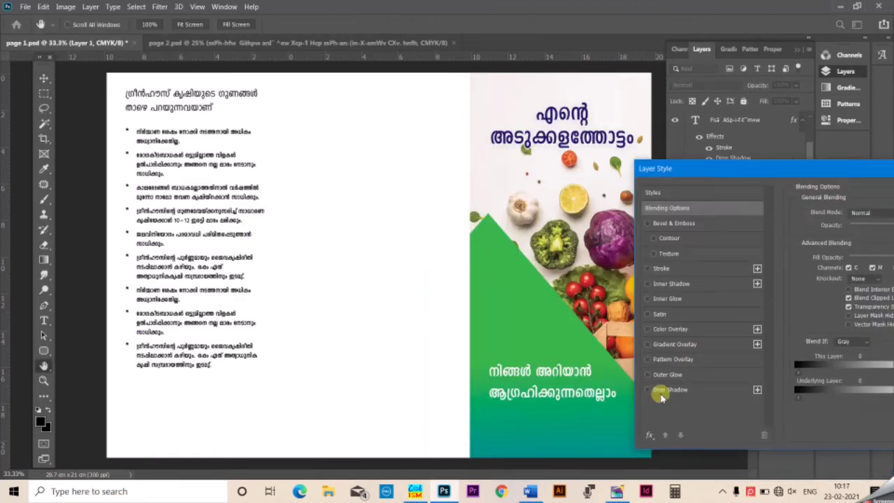
pyautogui.click(659, 389)
pyautogui.click(842, 213)
# - End the cover tagline with an ellipsis '...'
pyautogui.press('t')
pyautogui.click(564, 408)
pyautogui.write('...')
pyautogui.hotkey('ctrl', 'Return')
pyautogui.press('v')
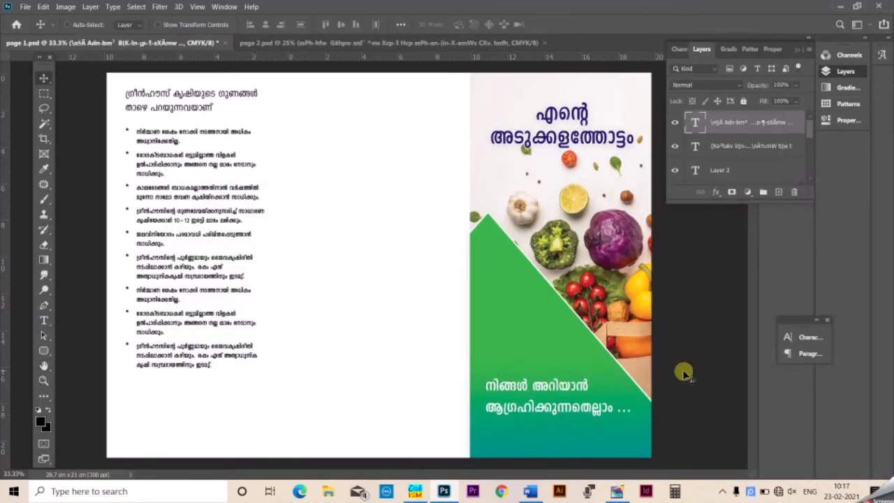
# - Fill the left text column with light grey on a new layer
pyautogui.press('m')
pyautogui.moveTo(106, 73); pyautogui.dragTo(287, 457)
pyautogui.hotkey('ctrl', 'shift', 'alt', 'n')
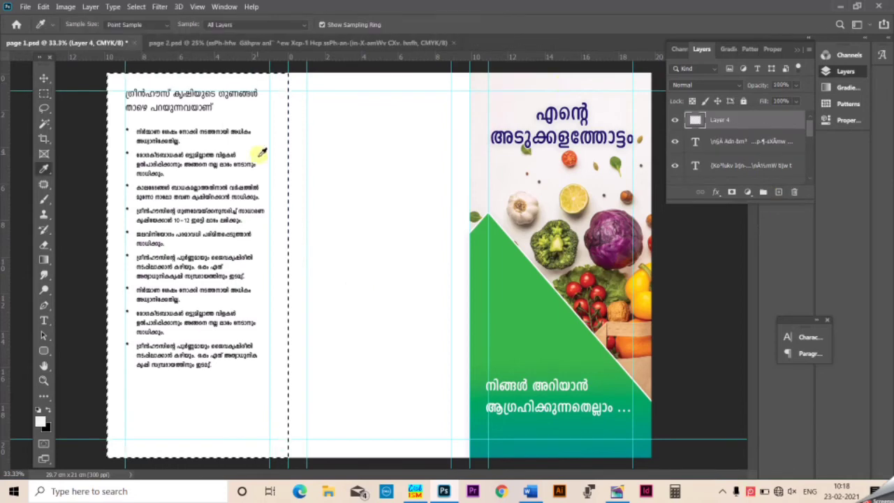
pyautogui.press('g')
pyautogui.press('x')
pyautogui.click(230, 120)
pyautogui.hotkey('ctrl', 'd')
# - Move the greenhouse text block lower and colour its heading green from Swatches
pyautogui.press('t')
pyautogui.moveTo(185, 94); pyautogui.dragTo(185, 159)
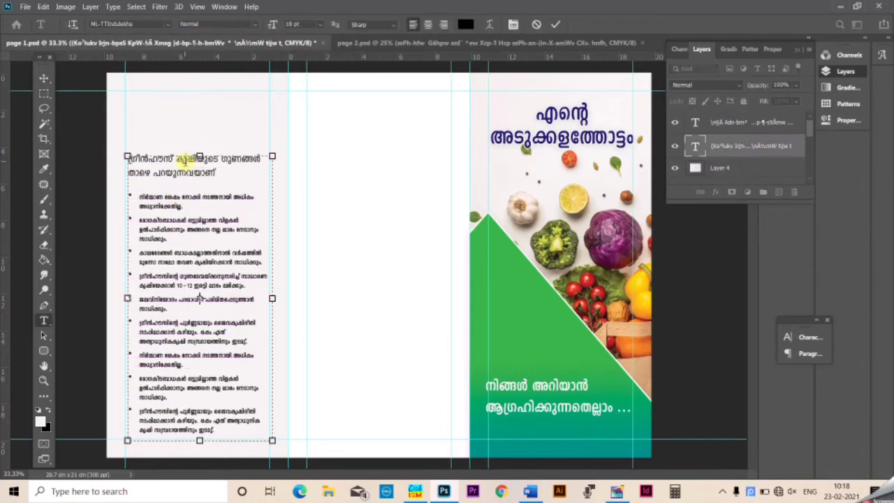
pyautogui.click(771, 53)
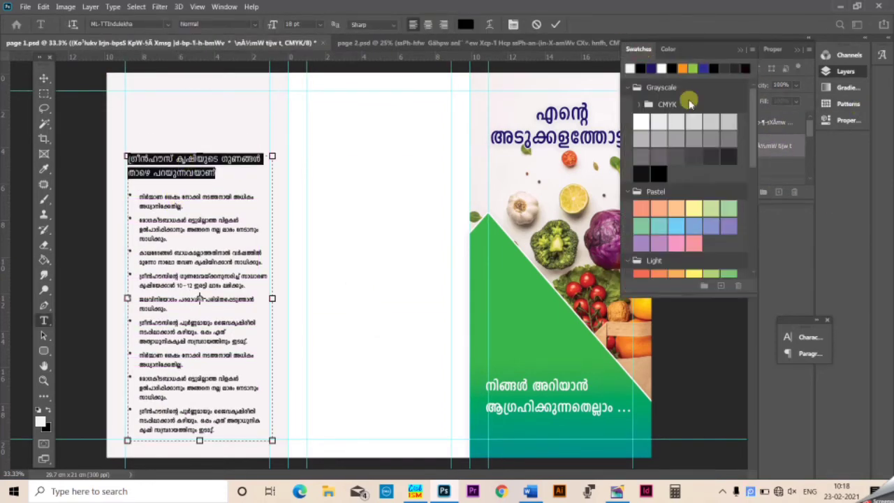
pyautogui.scroll(-3, 688, 174)
pyautogui.scroll(-3, 698, 237)
pyautogui.click(726, 238)
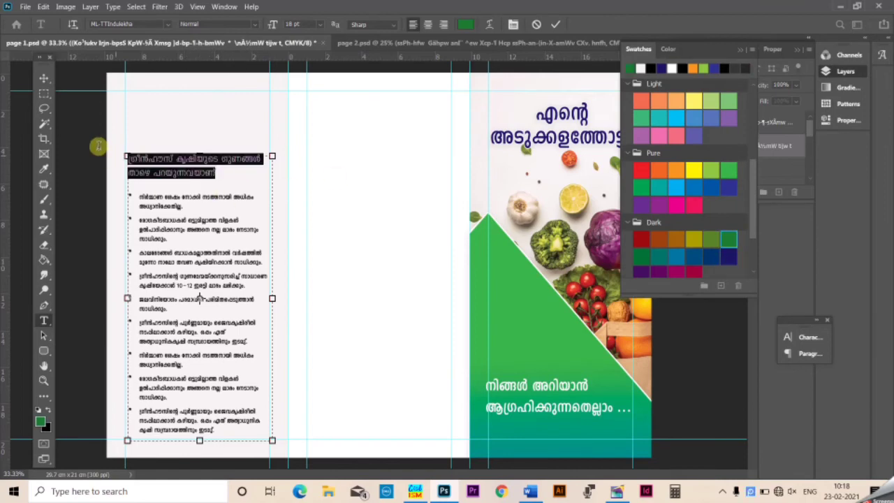
pyautogui.click(43, 77)
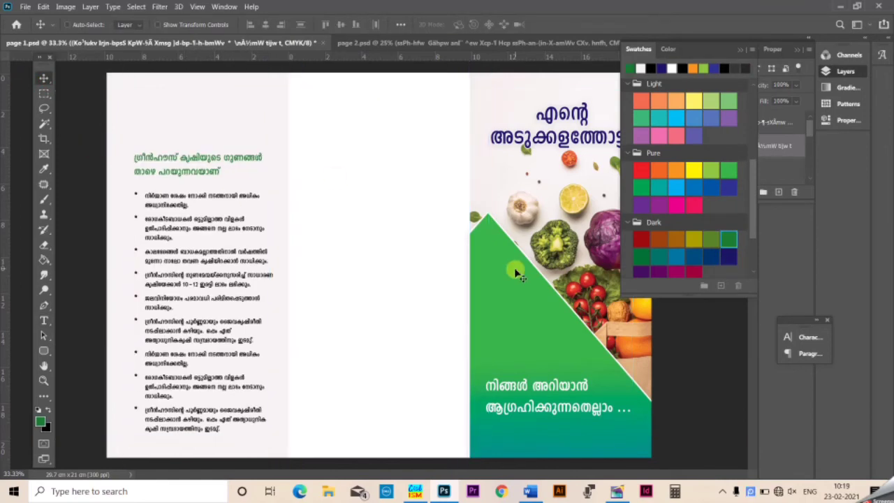
# - Open the greenhouse field photo, cut it, close it unsaved, and paste into page 1
pyautogui.hotkey('ctrl', 'o')
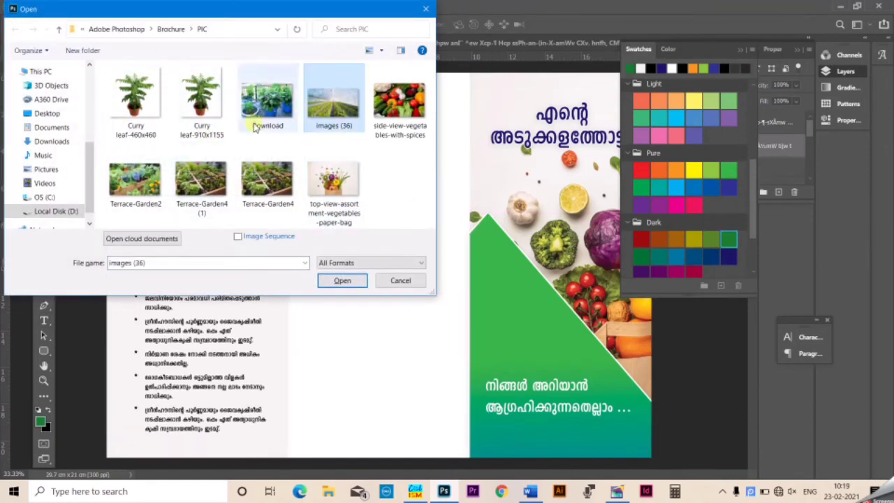
pyautogui.click(259, 112)
pyautogui.click(340, 115)
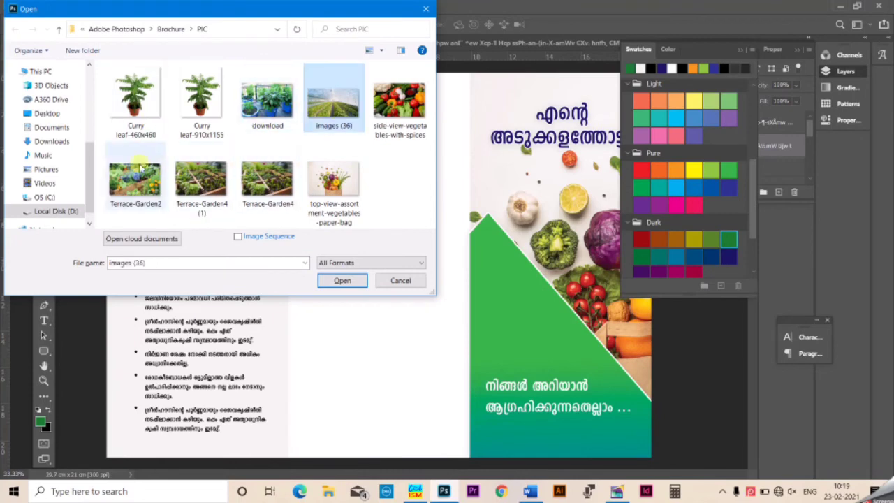
pyautogui.press('Return')
pyautogui.hotkey('ctrl', 'a')
pyautogui.hotkey('ctrl', 'x')
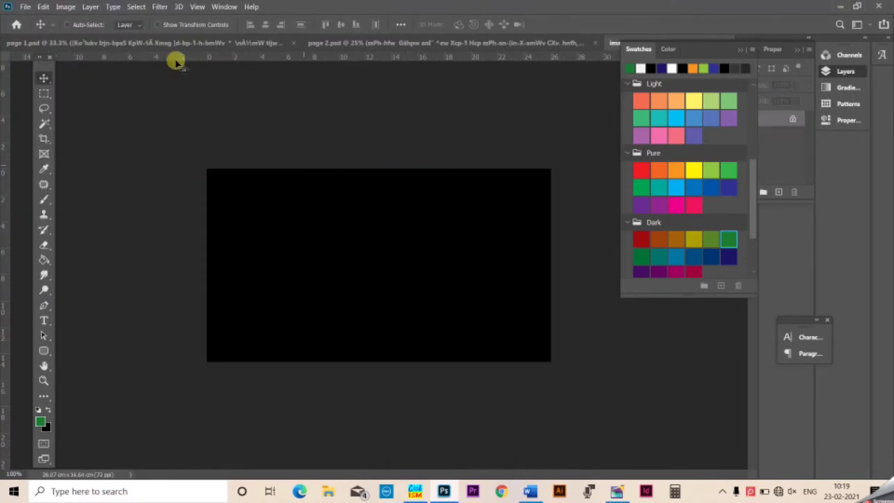
pyautogui.click(44, 6)
pyautogui.hotkey('ctrl', 'w')
pyautogui.click(463, 191)
pyautogui.click(43, 6)
pyautogui.click(53, 103)
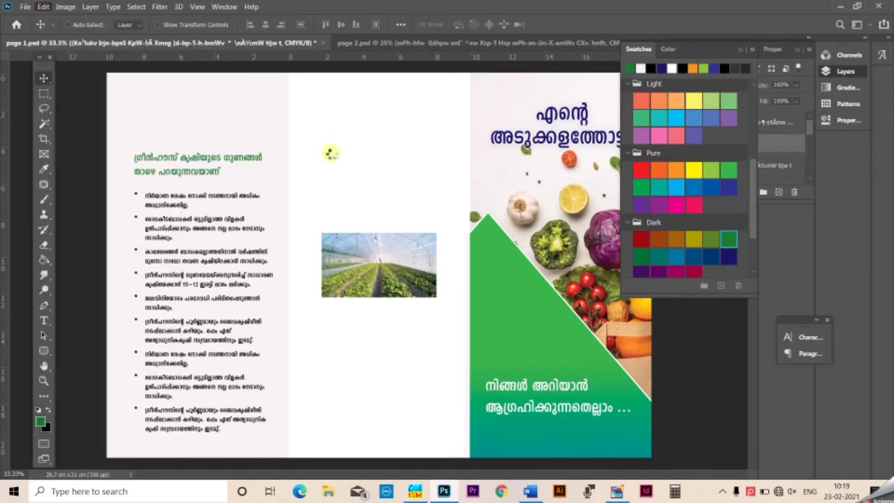
# - Move the greenhouse photo to the left panel's top and enlarge it to the panel width
pyautogui.moveTo(328, 151); pyautogui.dragTo(190, 96)
pyautogui.hotkey('ctrl', "'")
pyautogui.hotkey('ctrl', "'")
pyautogui.hotkey('ctrl', ';')
pyautogui.hotkey('ctrl', 't')
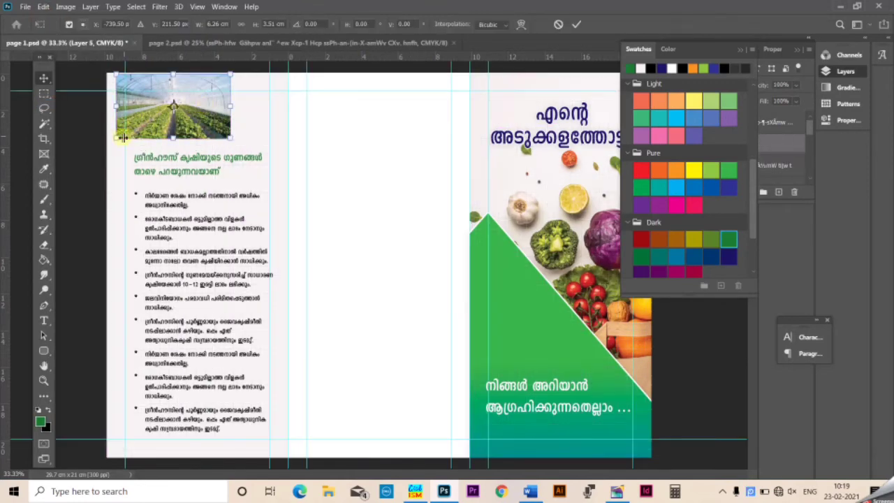
pyautogui.moveTo(116, 134); pyautogui.dragTo(109, 140)
pyautogui.moveTo(229, 142); pyautogui.dragTo(277, 164)
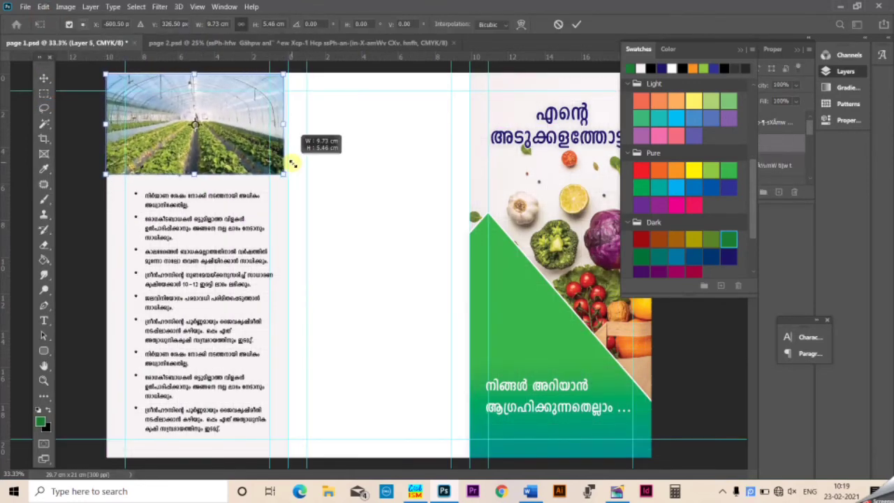
pyautogui.press('Return')
pyautogui.hotkey('ctrl', '+')
pyautogui.hotkey('ctrl', '+')
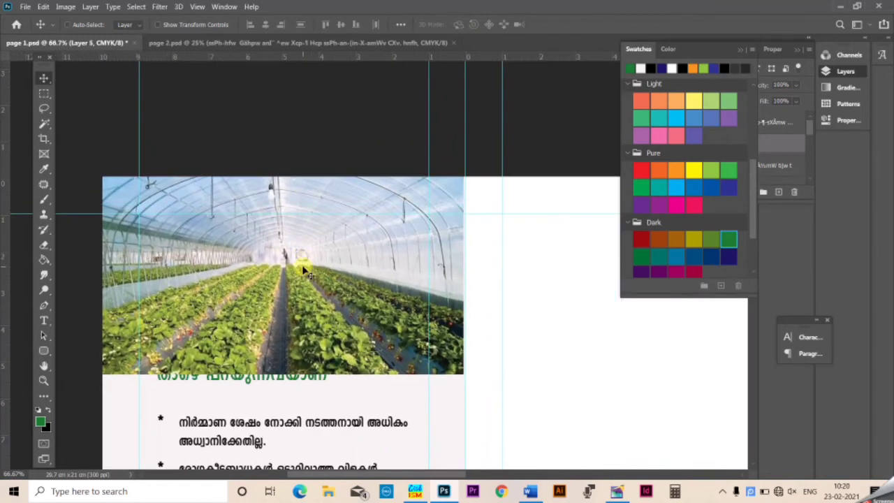
pyautogui.scroll(-5, 304, 270)
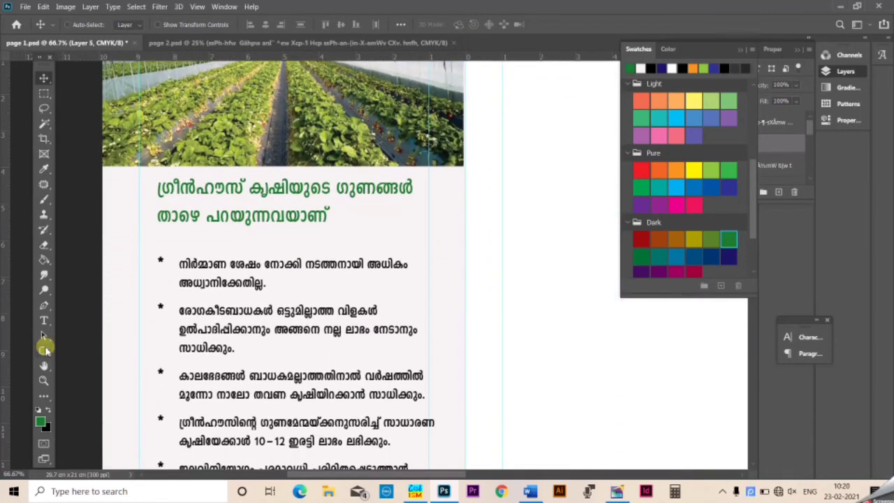
# - Draw a rounded box behind the heading and gradient-fill it green-to-teal on a new layer
pyautogui.moveTo(424, 231); pyautogui.dragTo(424, 230)
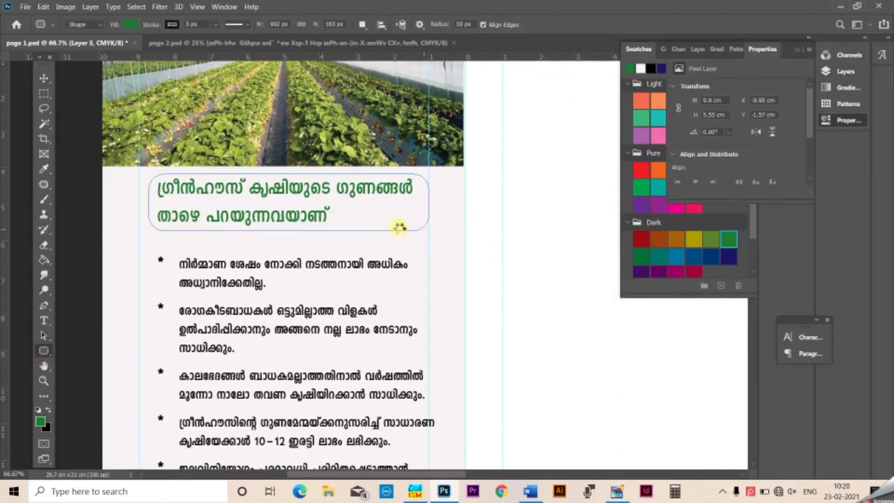
pyautogui.hotkey('ctrl', 'Return')
pyautogui.hotkey('ctrl', 'shift', 'n')
pyautogui.press('Return')
pyautogui.rightClick(44, 259)
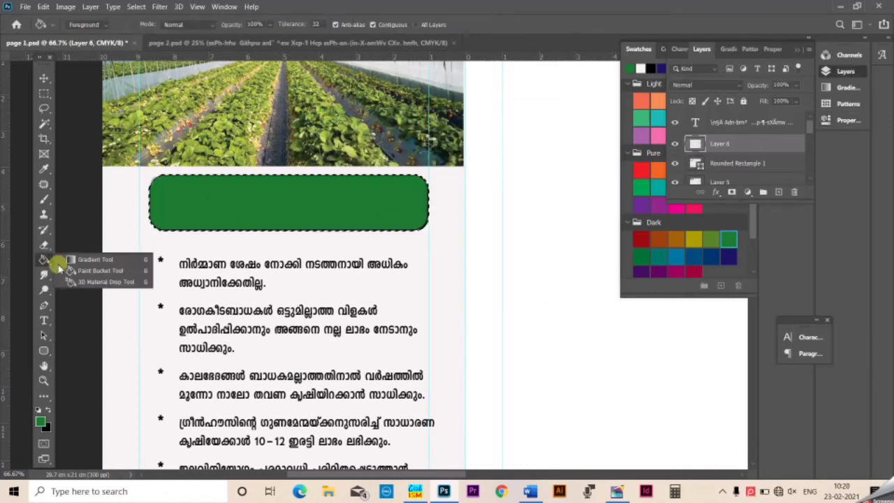
pyautogui.click(83, 256)
pyautogui.moveTo(286, 201); pyautogui.dragTo(285, 302)
# - Tidy up the gradient banner, deselect, and commit the heading text in white
pyautogui.hotkey('ctrl', 'z')
pyautogui.hotkey('ctrl', 'z')
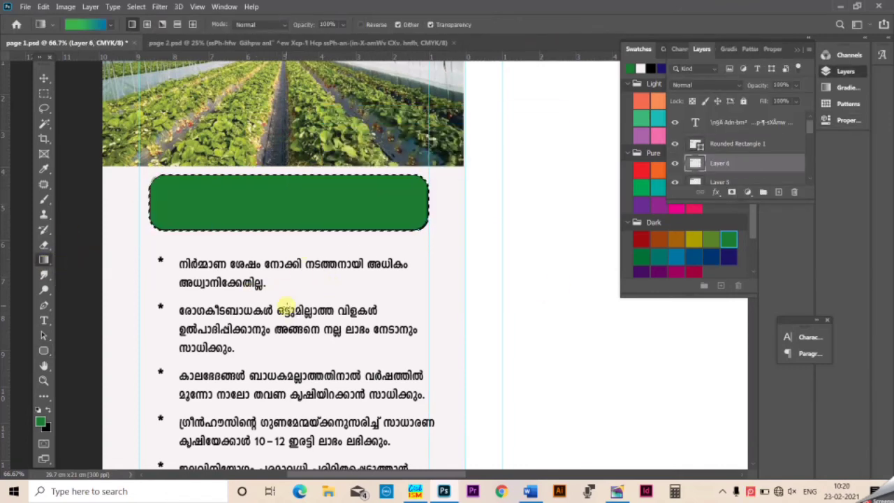
pyautogui.hotkey('ctrl', 'd')
pyautogui.press('v')
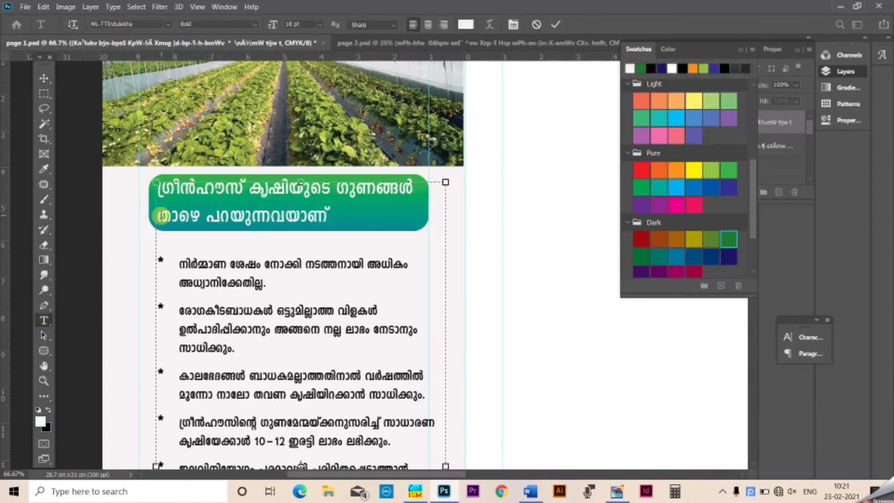
pyautogui.hotkey('ctrl', 'Return')
pyautogui.hotkey('ctrl', '-')
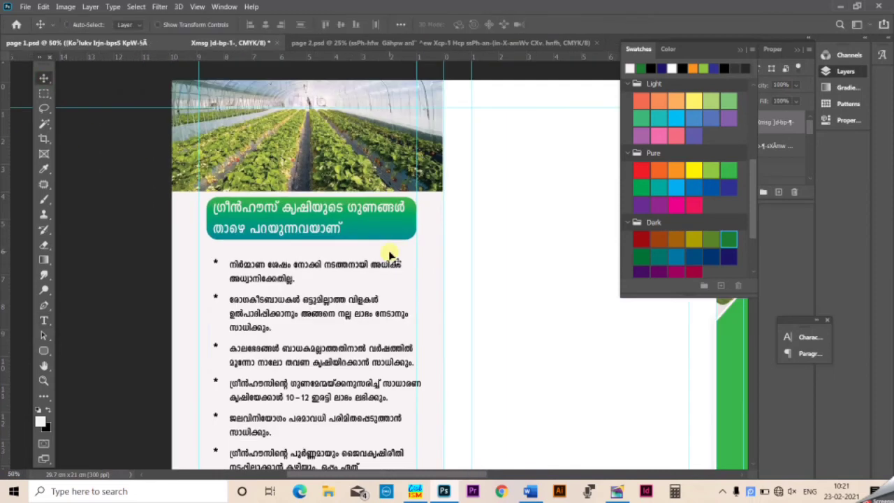
pyautogui.hotkey('ctrl', '-')
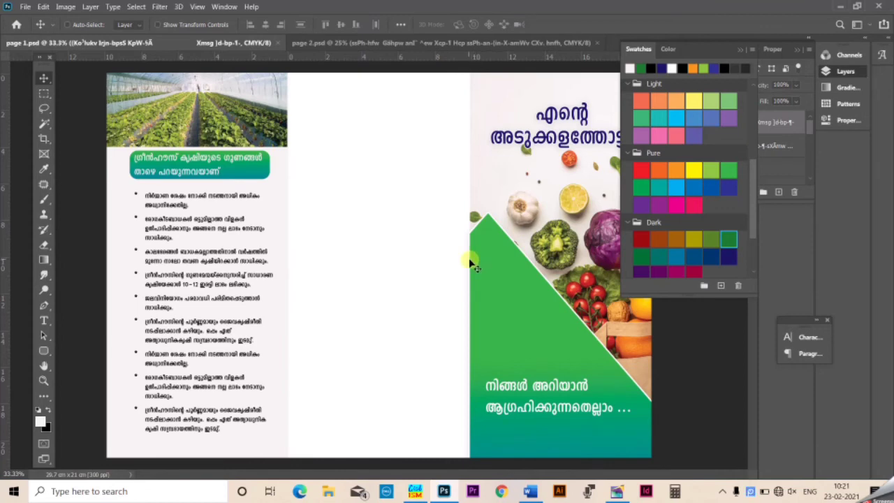
# - Fill the middle panel with a green-to-blue gradient on a new layer
pyautogui.moveTo(289, 186); pyautogui.dragTo(469, 457)
pyautogui.hotkey('ctrl', 'shift', 'alt', 'n')
pyautogui.press('g')
pyautogui.moveTo(378, 185); pyautogui.dragTo(378, 454)
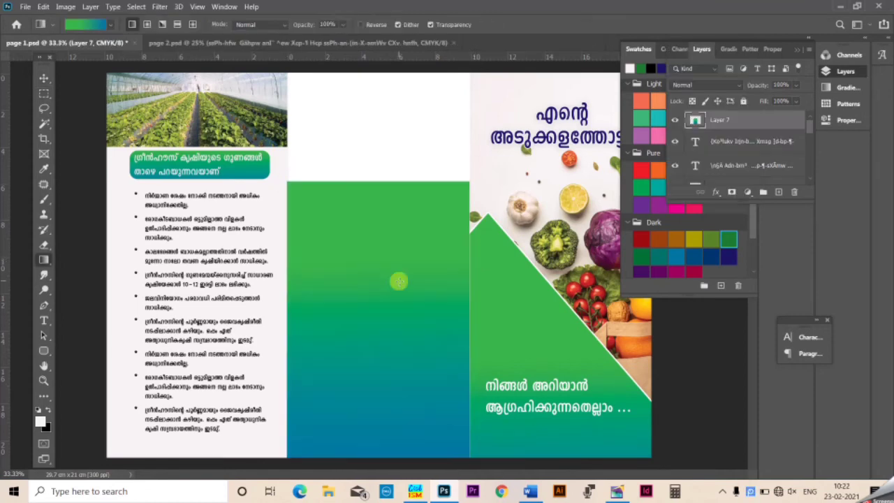
# - Draw a small square outlined with an orange stroke for the QR code
pyautogui.press('m')
pyautogui.moveTo(306, 97); pyautogui.dragTo(355, 149)
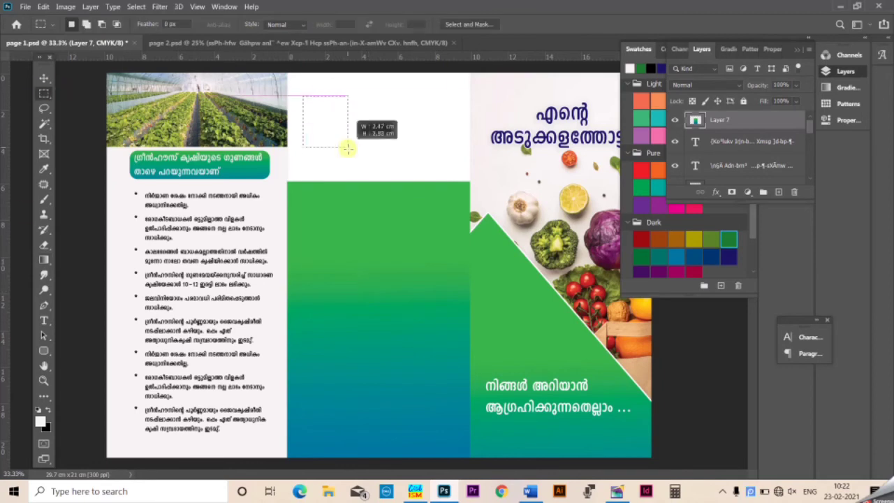
pyautogui.hotkey('ctrl', 'shift', 'alt', 'n')
pyautogui.click(522, 111)
pyautogui.hotkey('ctrl', 'd')
pyautogui.press('v')
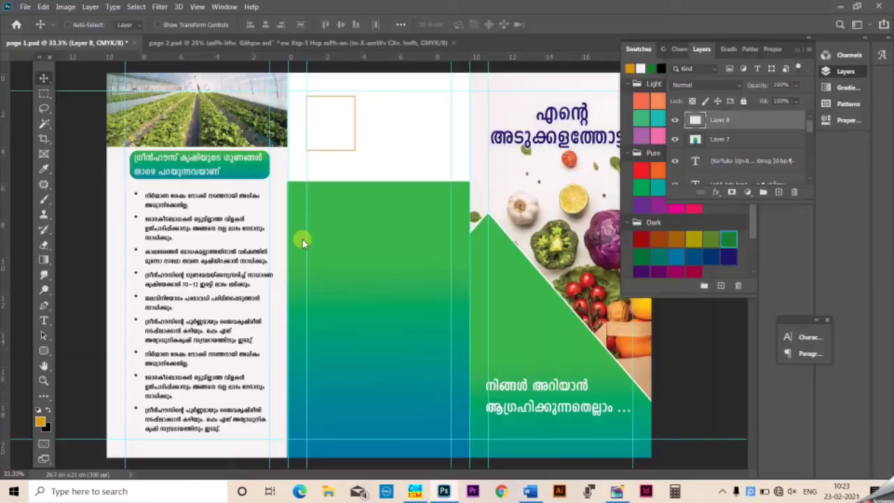
# - Add a QR CODE label centred inside the orange box
pyautogui.press('t')
pyautogui.click(313, 118)
pyautogui.hotkey('ctrl', 'v')
pyautogui.click(162, 23)
pyautogui.hotkey('ctrl', 'Return')
pyautogui.press('v')
pyautogui.moveTo(334, 113); pyautogui.dragTo(334, 134)
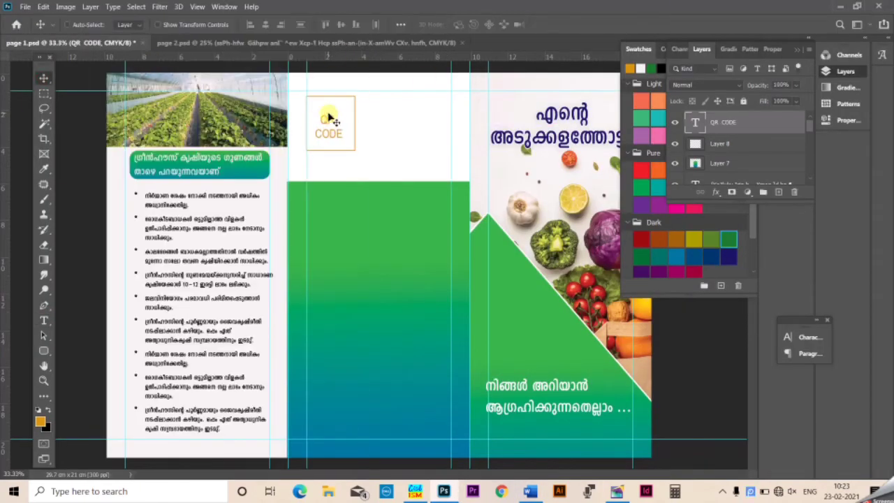
# - Paste the 'Scan me now' caption from the word processor in all caps beside the QR box
pyautogui.click(529, 491)
pyautogui.hotkey('ctrl', 'c')
pyautogui.click(443, 491)
pyautogui.press('t')
pyautogui.click(333, 123)
pyautogui.hotkey('ctrl', 'v')
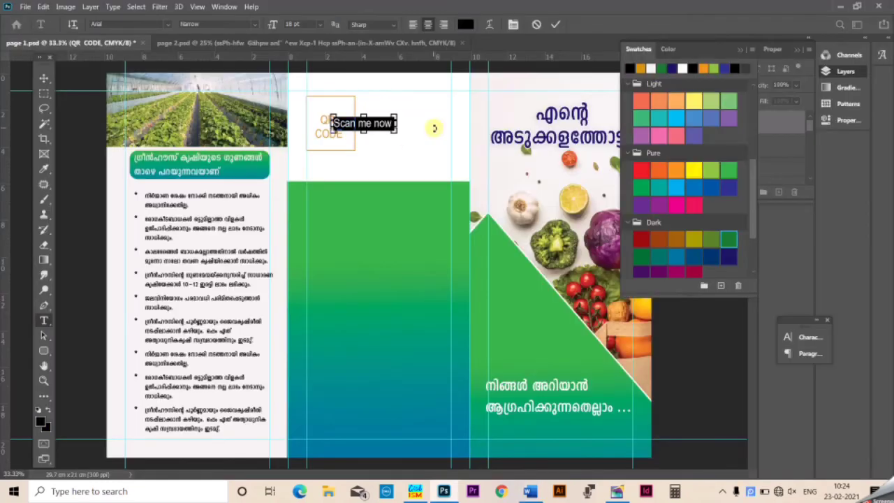
pyautogui.hotkey('ctrl', 't')
pyautogui.hotkey('ctrl', 'shift', 'k')
pyautogui.click(44, 77)
pyautogui.moveTo(398, 130); pyautogui.dragTo(408, 134)
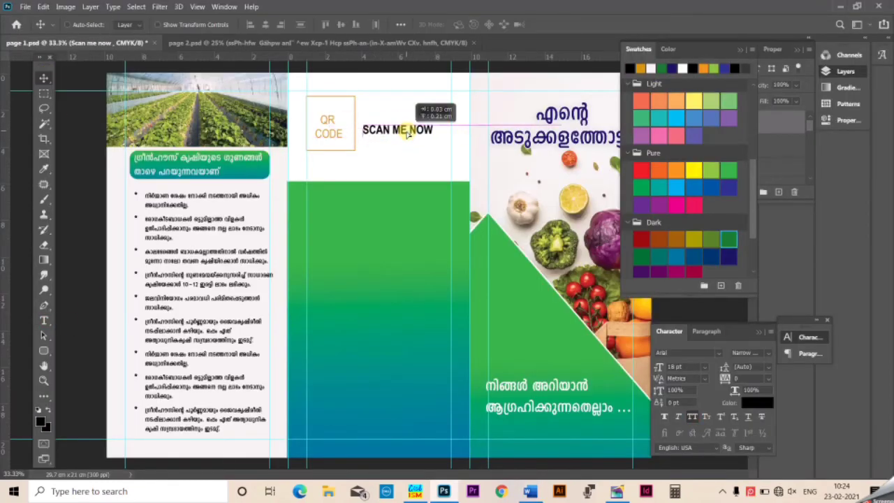
pyautogui.hotkey('ctrl', '-')
# - Copy the contact e-mail line from the word processor into the green panel
pyautogui.hotkey('alt', 'Tab')
pyautogui.click(184, 245)
pyautogui.hotkey('alt', 'Tab')
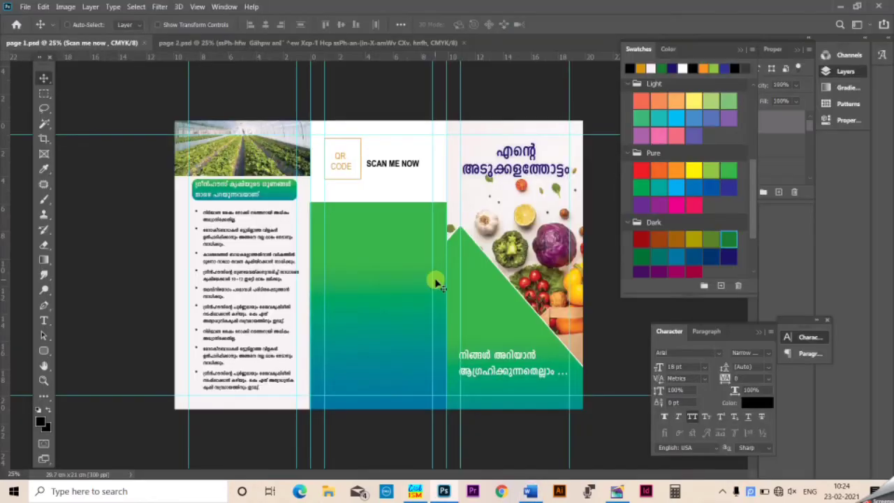
pyautogui.click(311, 263)
pyautogui.hotkey('ctrl', 'v')
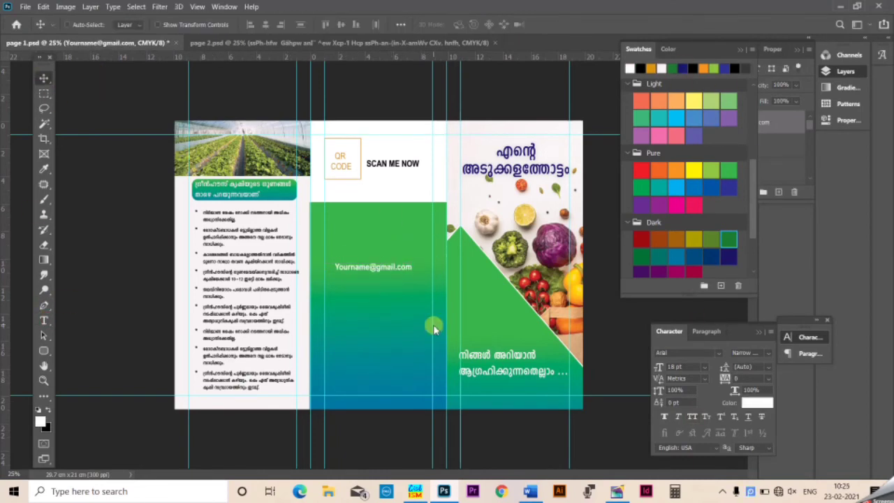
# - Open the envelope icon and place it above the e-mail line, ready to resize
pyautogui.hotkey('ctrl', 'o')
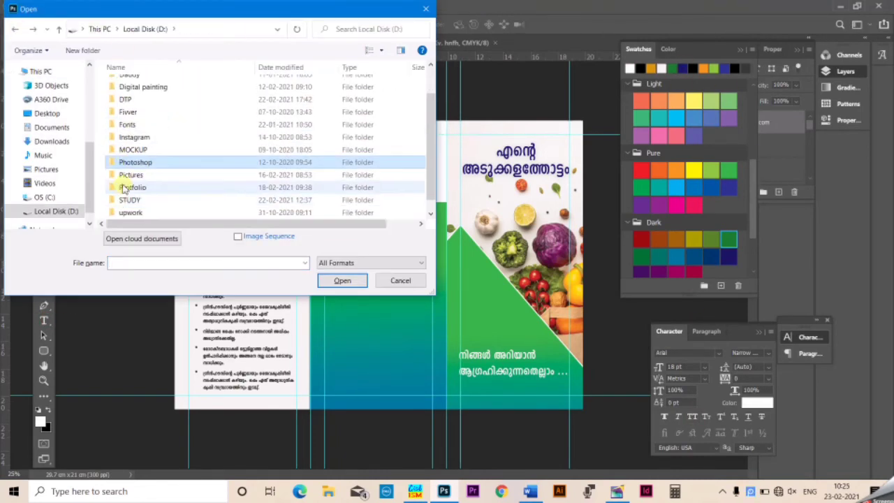
pyautogui.doubleClick(130, 174)
pyautogui.click(262, 218)
pyautogui.press('Return')
pyautogui.moveTo(372, 258); pyautogui.dragTo(383, 239)
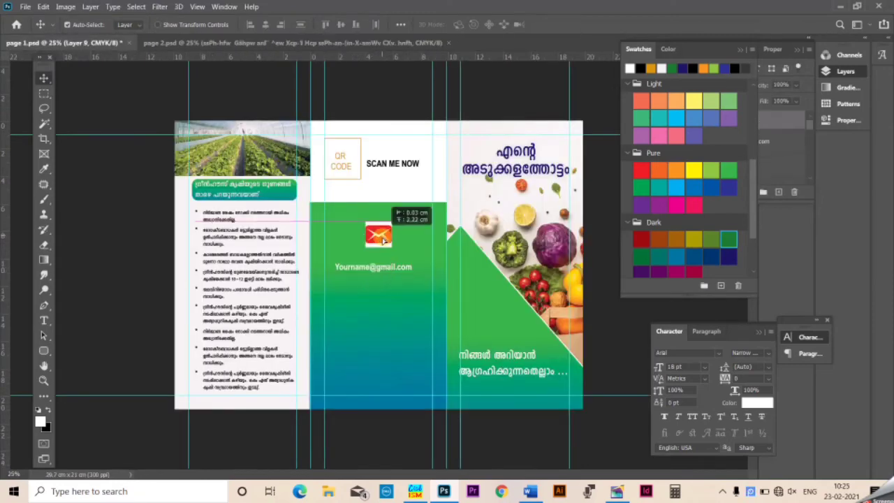
pyautogui.hotkey('ctrl', 't')
pyautogui.scroll(2, 375, 245)
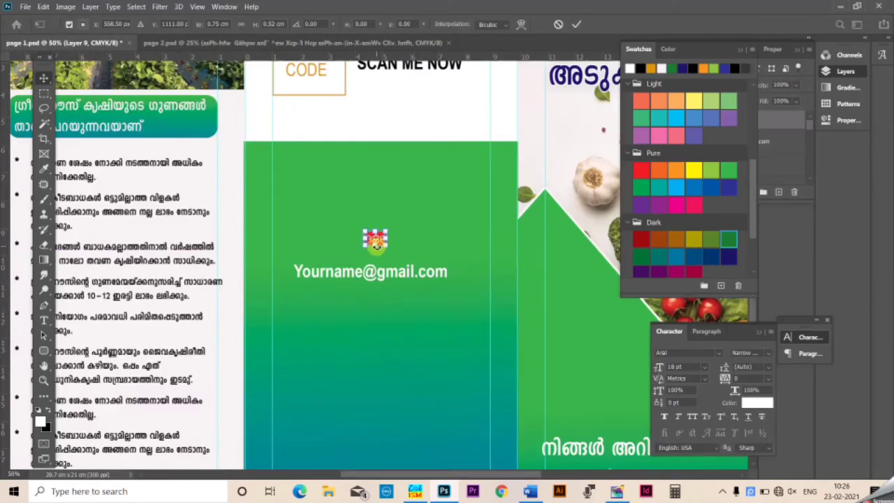
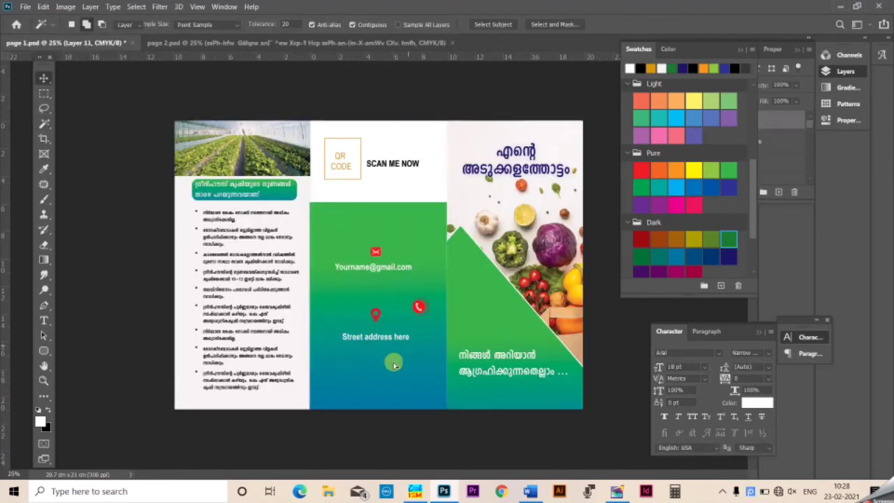
# - Commit the pasted phone numbers, place the phone icon above them, and move the email line down
pyautogui.click(385, 324)
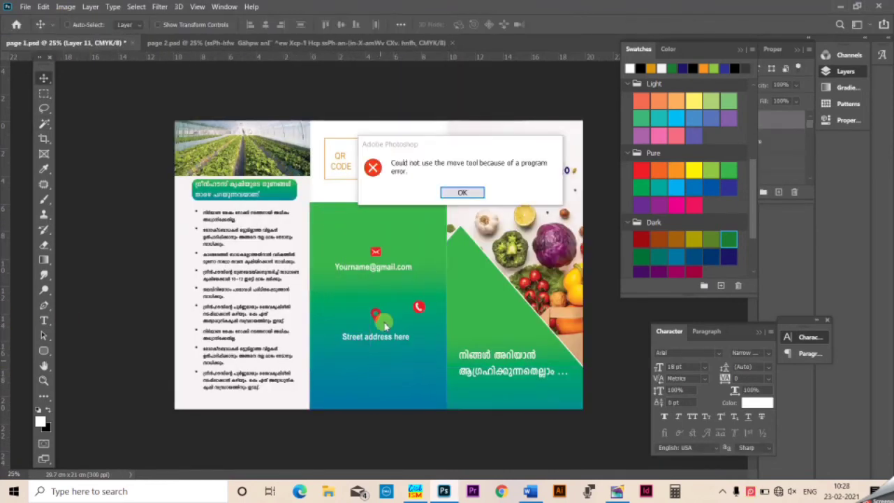
pyautogui.click(458, 192)
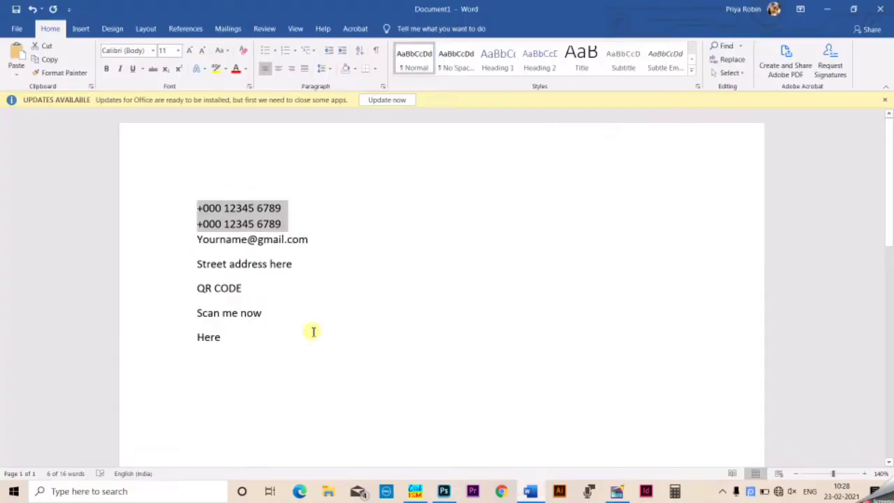
pyautogui.press('Return')
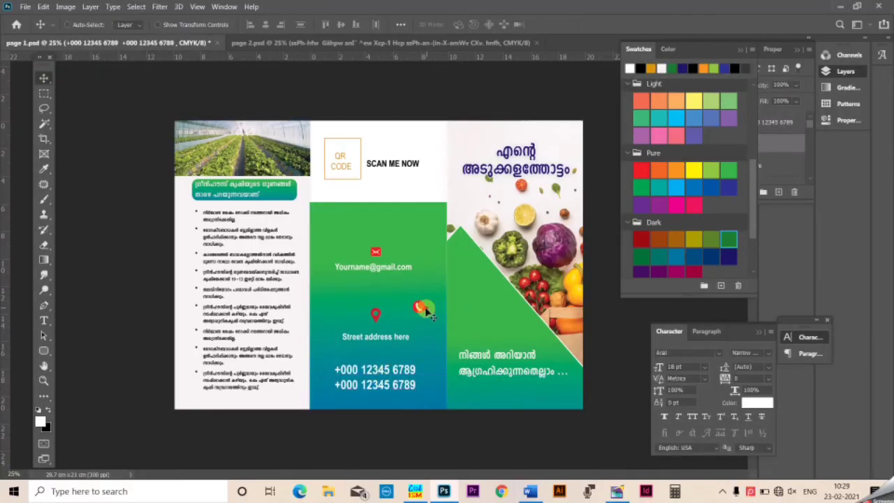
pyautogui.moveTo(419, 306); pyautogui.dragTo(377, 351)
pyautogui.moveTo(393, 269); pyautogui.dragTo(393, 289)
# - Erase the panel's top green strip and add the Malayalam title and tagline to the middle panel
pyautogui.moveTo(454, 240); pyautogui.dragTo(454, 240)
pyautogui.press('Delete')
pyautogui.hotkey('ctrl', 'd')
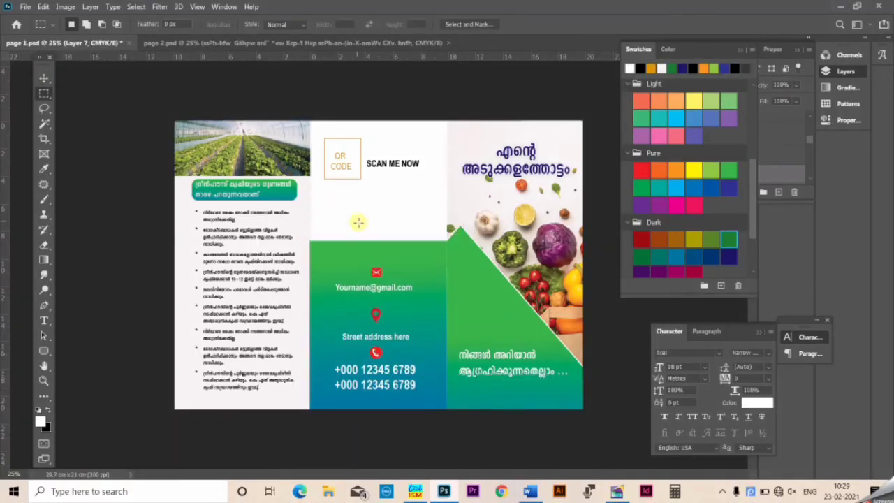
pyautogui.moveTo(532, 169); pyautogui.dragTo(391, 219)
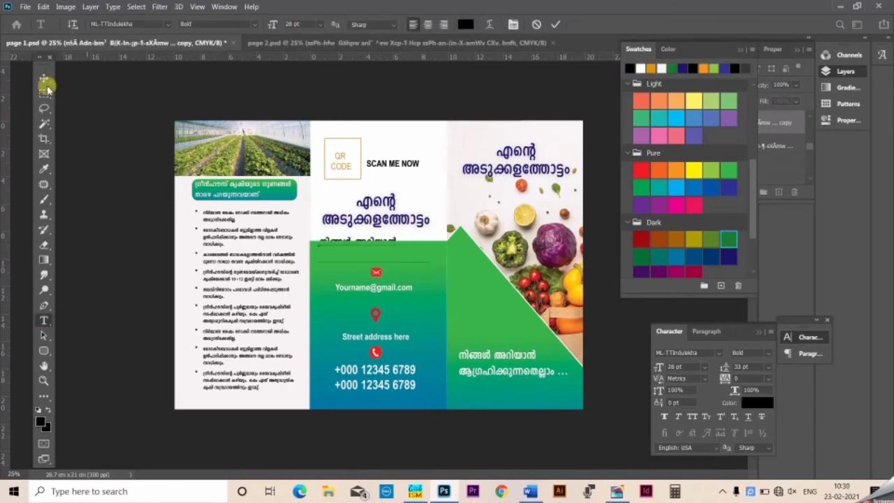
pyautogui.hotkey('ctrl', 'Return')
pyautogui.press('v')
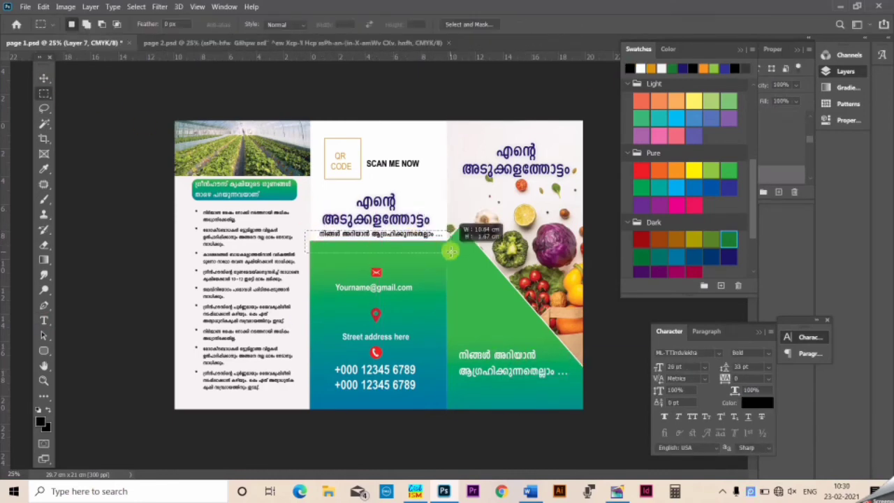
pyautogui.moveTo(373, 245); pyautogui.dragTo(372, 236)
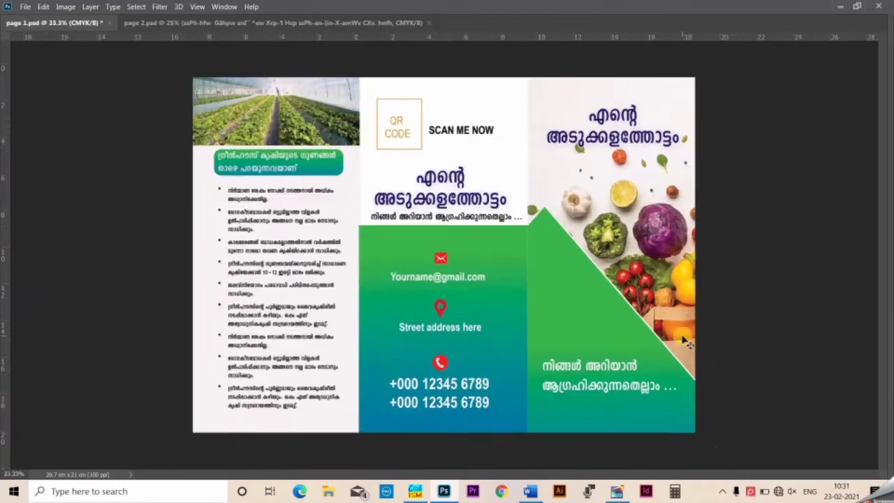
# - Draw a white-filled Palm custom shape logo on the green triangle
pyautogui.press('u')
pyautogui.click(460, 25)
pyautogui.doubleClick(411, 118)
pyautogui.moveTo(462, 285); pyautogui.dragTo(492, 337)
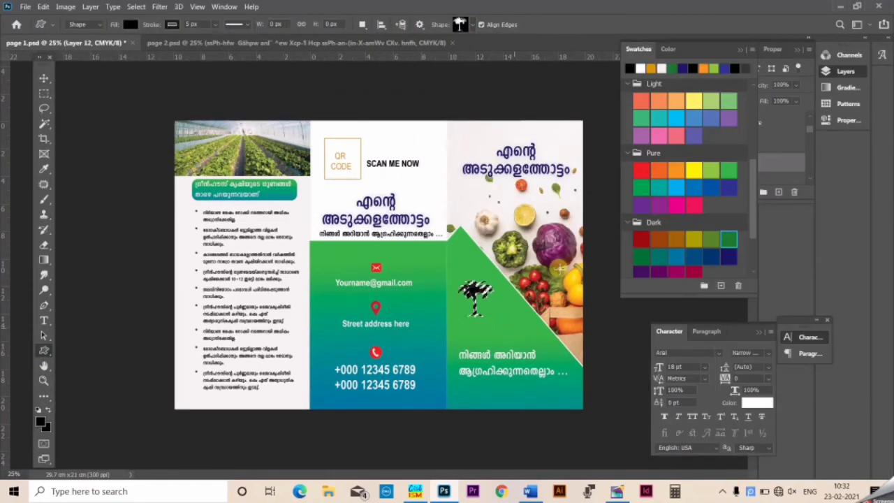
pyautogui.press('x')
pyautogui.press('g')
pyautogui.click(489, 308)
pyautogui.press('v')
pyautogui.moveTo(474, 296); pyautogui.dragTo(474, 300)
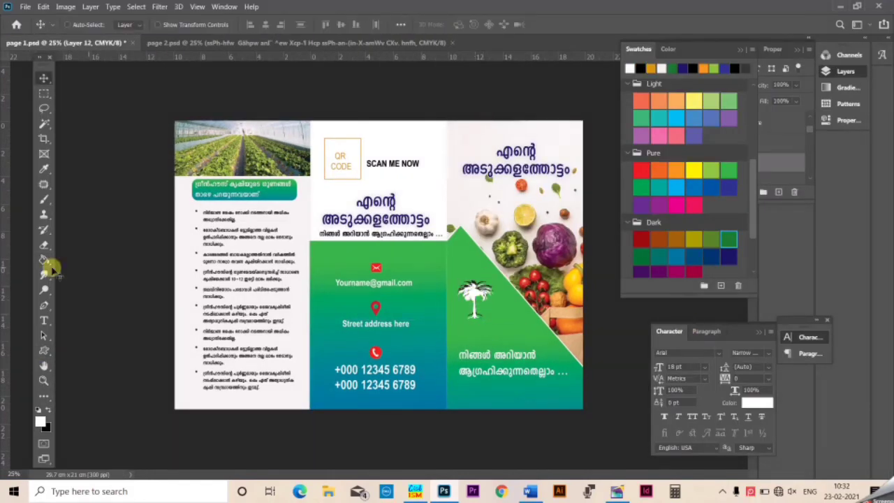
# - Add a 'Company Name' caption below the palm-tree logo
pyautogui.press('t')
pyautogui.click(469, 329)
pyautogui.click(43, 78)
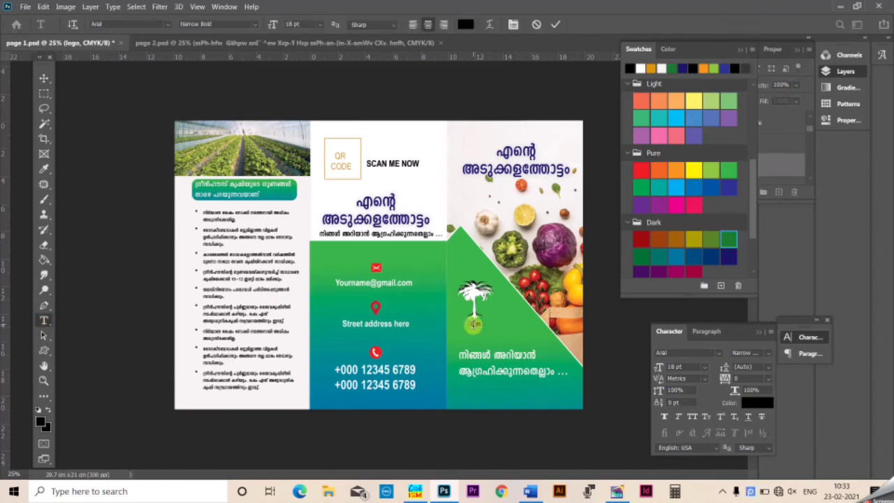
pyautogui.write('Company Name')
pyautogui.hotkey('ctrl', 'Return')
pyautogui.press('v')
# - Save page 1 and switch to the page 2.psd document
pyautogui.keyDown('ctrl'); pyautogui.click(522, 359); pyautogui.keyUp('ctrl')
pyautogui.hotkey('ctrl', 's')
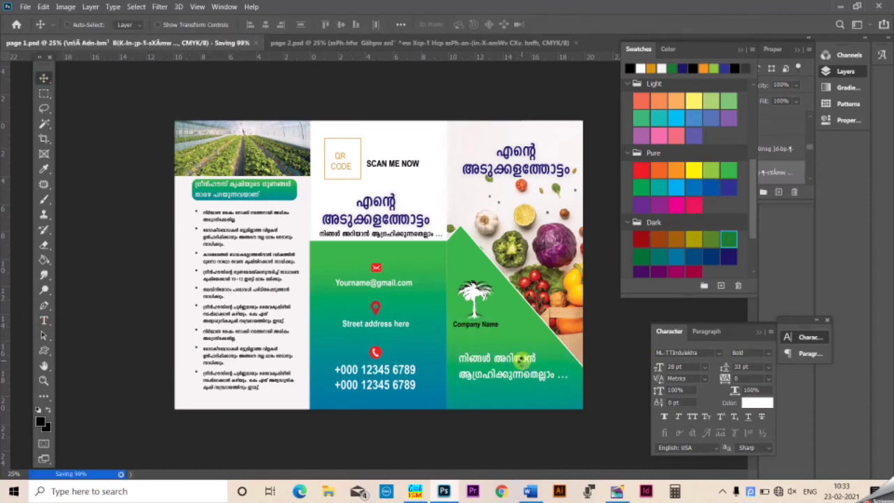
pyautogui.click(302, 44)
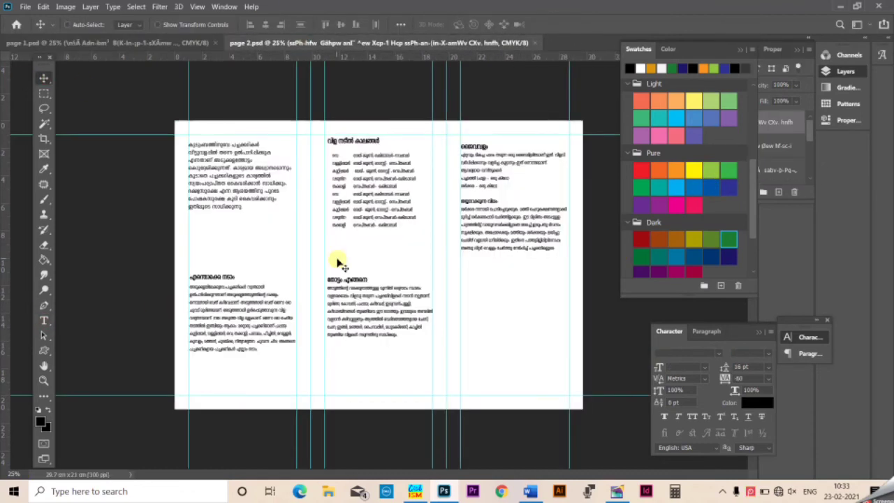
# - Fill a new layer with a green-to-blue gradient across the inside page, behind the text
pyautogui.click(43, 93)
pyautogui.moveTo(174, 120); pyautogui.dragTo(593, 412)
pyautogui.hotkey('ctrl', 'shift', 'alt', 'n')
pyautogui.press('g')
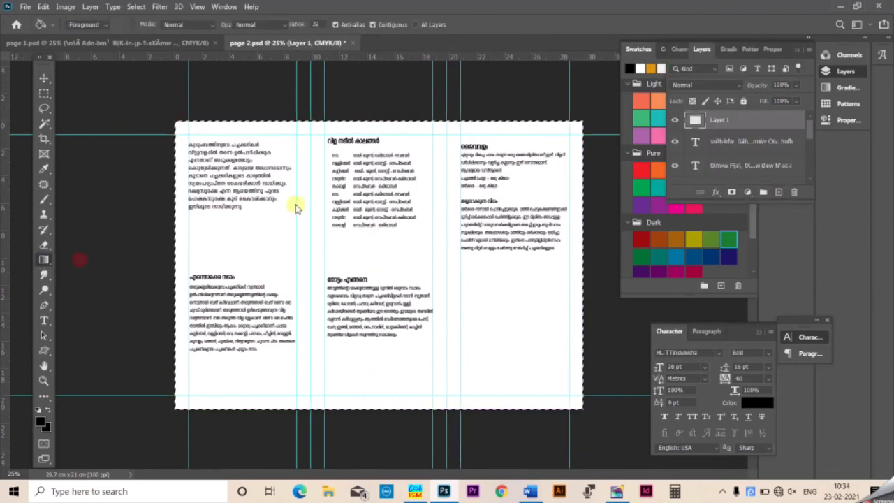
pyautogui.hotkey('shift', 'g')
pyautogui.moveTo(295, 207); pyautogui.dragTo(349, 439)
pyautogui.hotkey('ctrl', 'shift', '[')
# - Fill a white box on a new layer behind the top-left text
pyautogui.keyDown('ctrl'); pyautogui.click(235, 163); pyautogui.keyUp('ctrl')
pyautogui.press('m')
pyautogui.moveTo(228, 159); pyautogui.dragTo(310, 197)
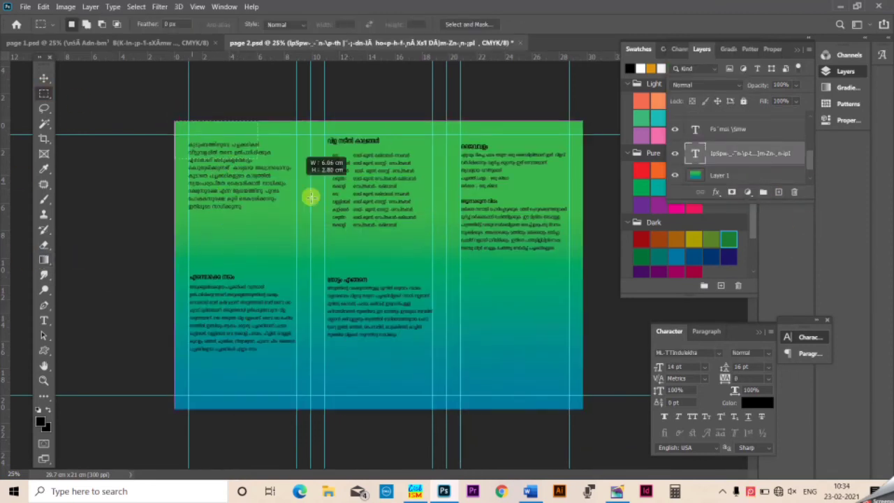
pyautogui.hotkey('ctrl', 'shift', 'alt', 'n')
pyautogui.press('g')
pyautogui.press('x')
pyautogui.click(264, 195)
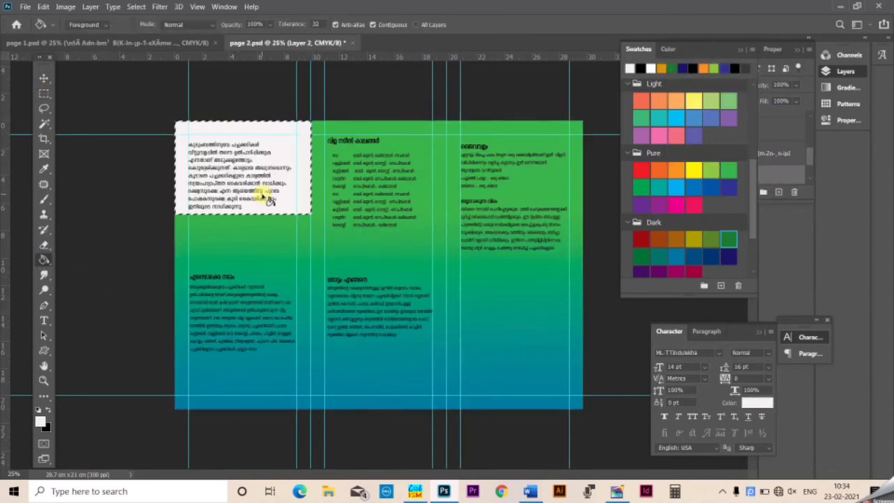
pyautogui.hotkey('ctrl', 'd')
# - Move the left column's body text down below the white box
pyautogui.press('v')
pyautogui.moveTo(223, 291); pyautogui.dragTo(225, 327)
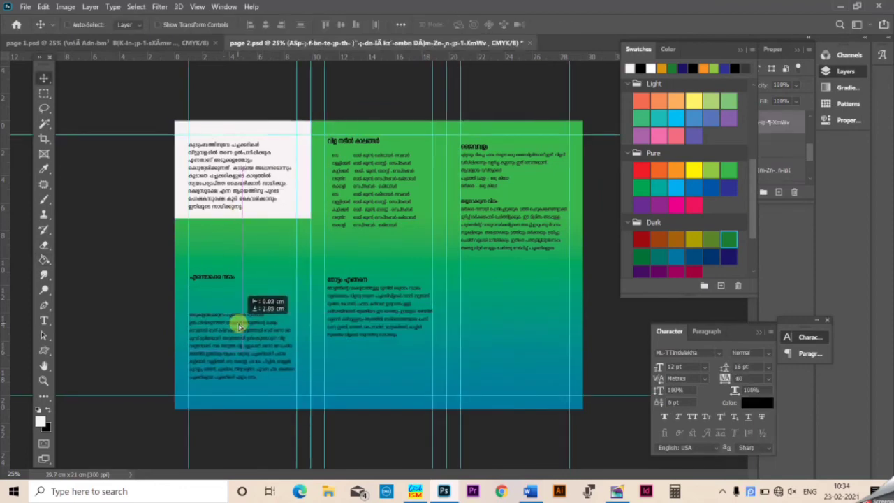
pyautogui.keyDown('ctrl'); pyautogui.click(220, 278); pyautogui.keyUp('ctrl')
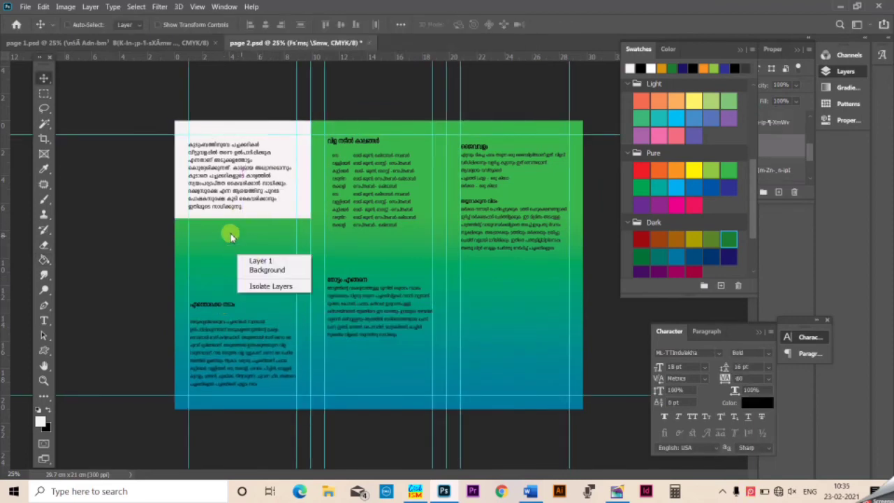
pyautogui.press('Escape')
pyautogui.press('m')
pyautogui.hotkey('ctrl', 'o')
# - Open the Terrace-Garden4 (1) photo from D:\Youtube\Adobe Photoshop\Brochure\PIC
pyautogui.click(144, 29)
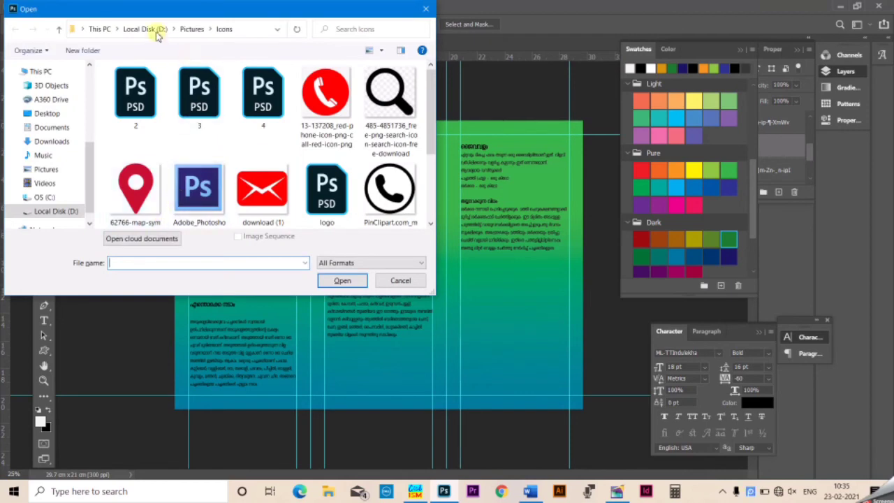
pyautogui.scroll(-2, 129, 188)
pyautogui.doubleClick(129, 213)
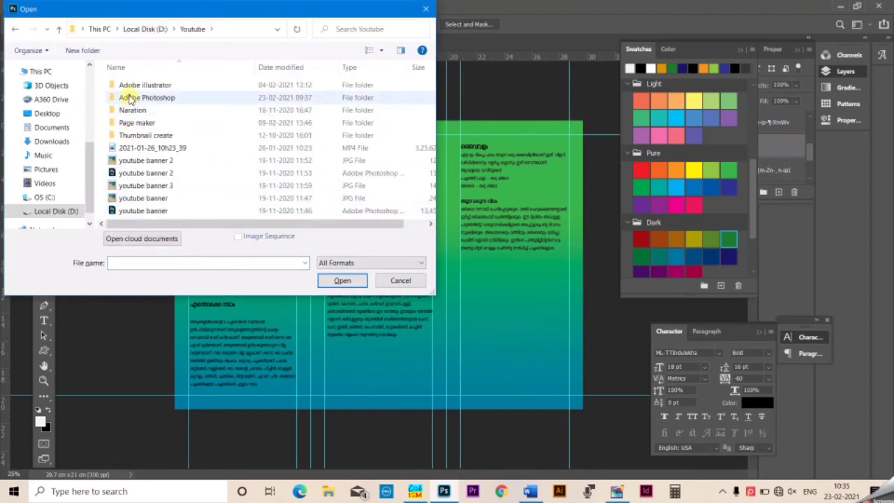
pyautogui.doubleClick(130, 68)
pyautogui.doubleClick(259, 89)
pyautogui.doubleClick(128, 83)
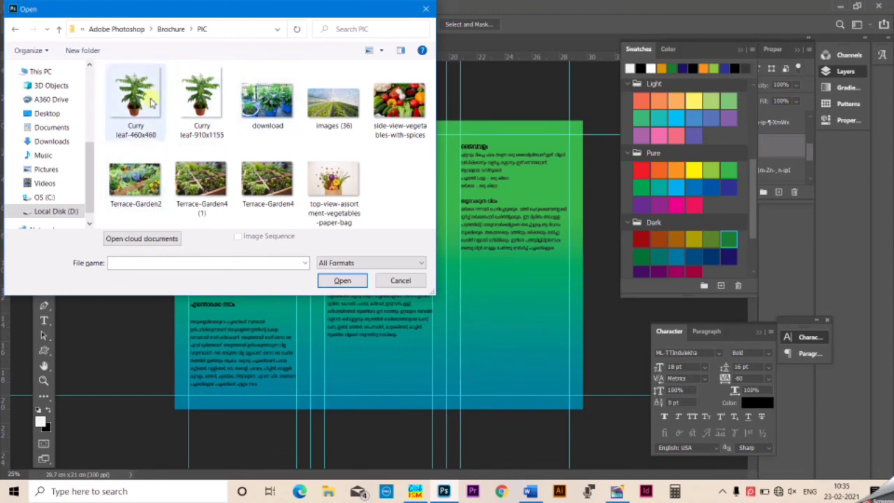
pyautogui.click(201, 98)
pyautogui.click(135, 98)
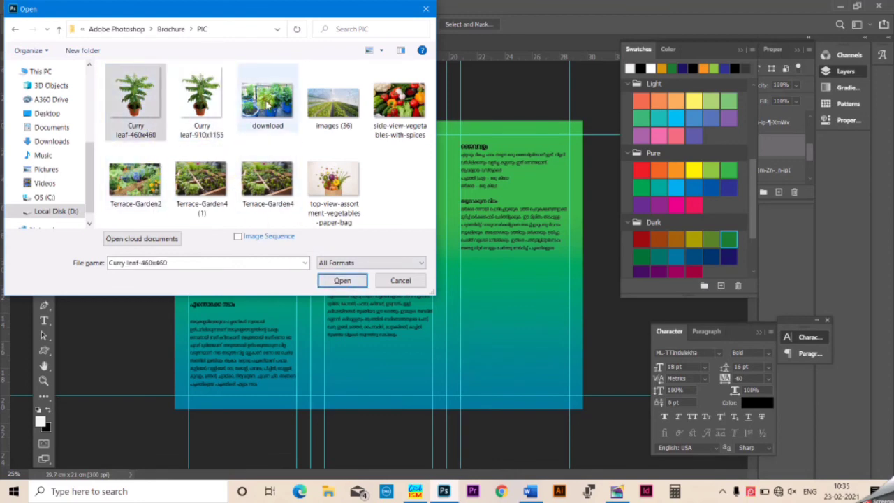
pyautogui.click(198, 187)
pyautogui.click(343, 281)
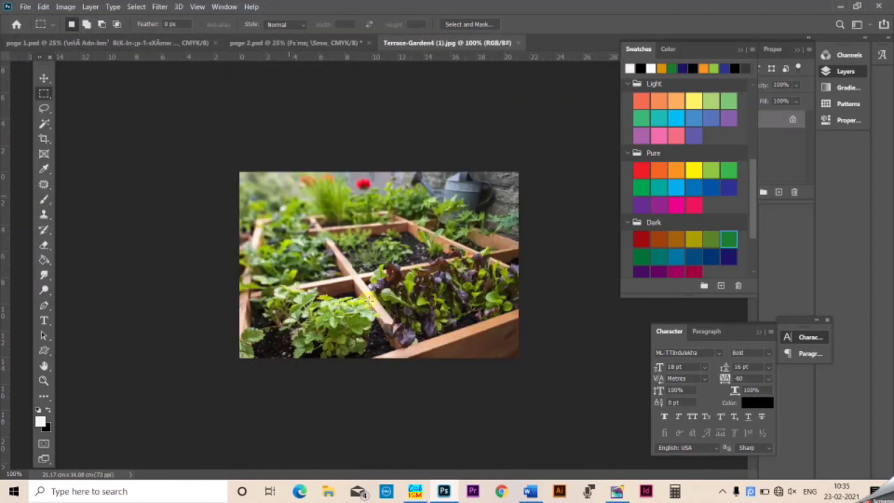
# - Bring the garden photo into page 2, enlarge it, and place it under the text box
pyautogui.hotkey('ctrl', 'shift', 'Tab')
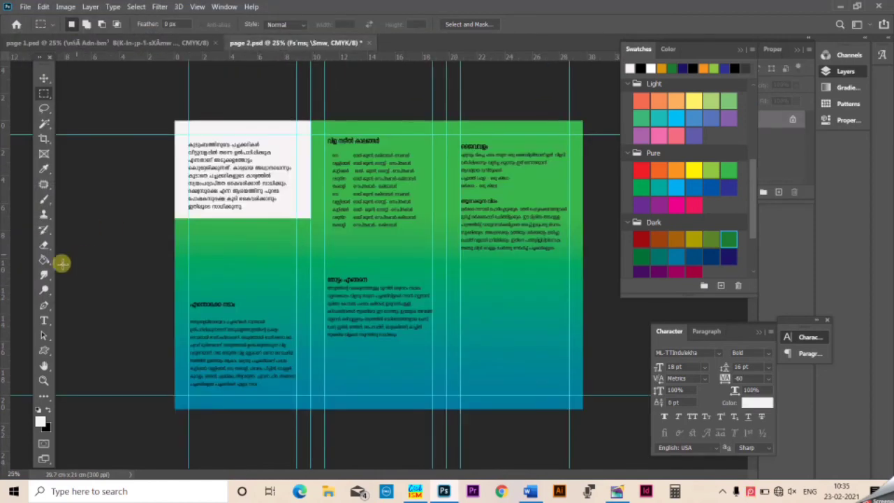
pyautogui.rightClick(42, 91)
pyautogui.click(105, 104)
pyautogui.press('v')
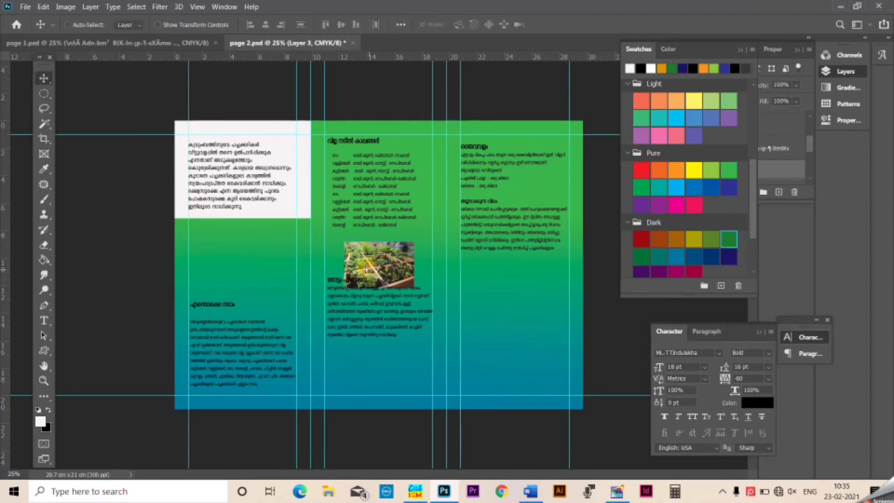
pyautogui.moveTo(354, 277); pyautogui.dragTo(267, 244)
pyautogui.hotkey('ctrl', 't')
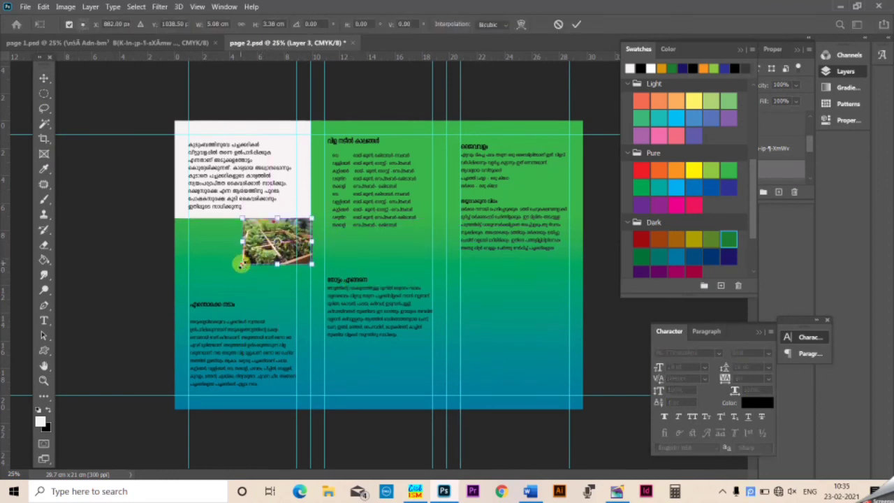
pyautogui.moveTo(243, 264); pyautogui.dragTo(211, 286)
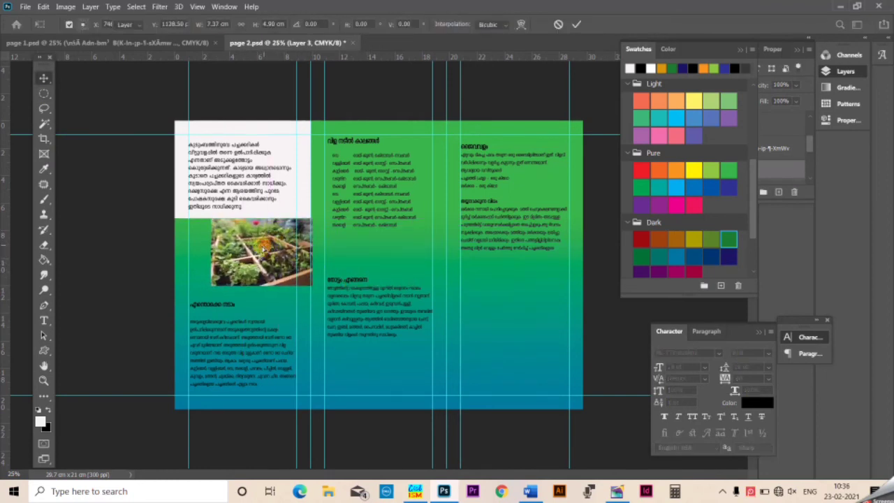
pyautogui.press('Return')
pyautogui.moveTo(264, 248); pyautogui.dragTo(288, 285)
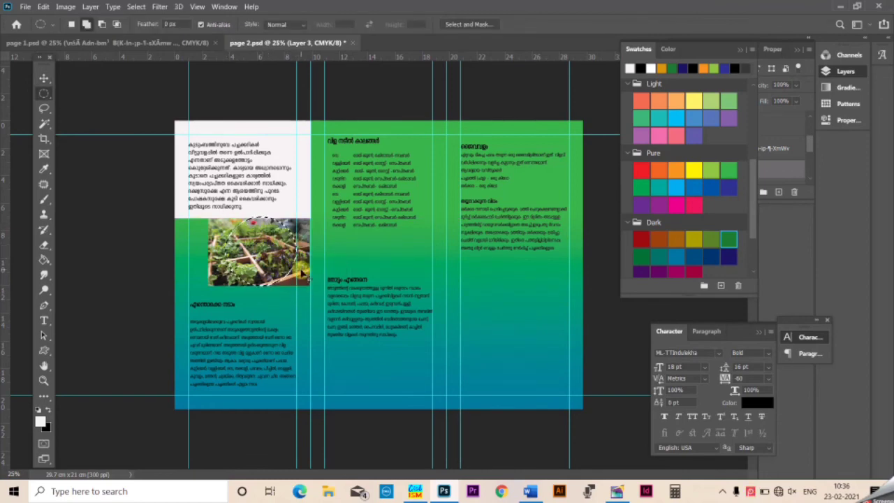
# - Cut the garden photo to a circle and enlarge it to about 5.63 cm
pyautogui.scroll(2, 302, 274)
pyautogui.scroll(1, 302, 274)
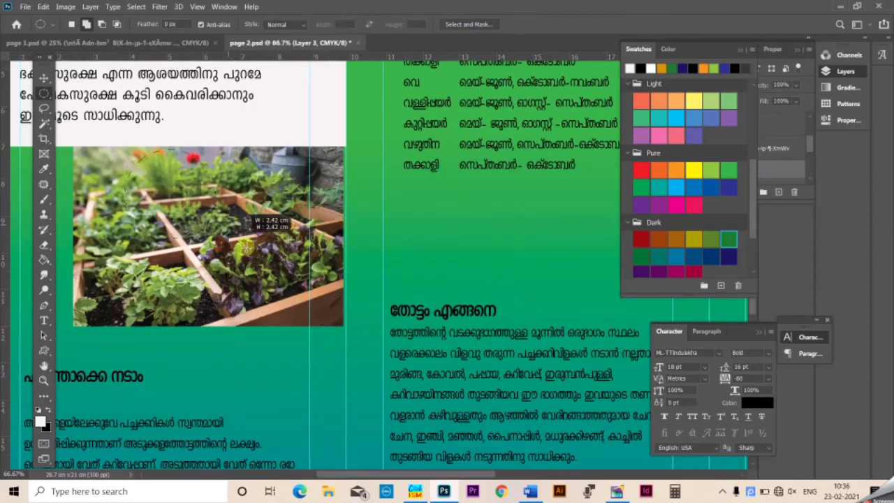
pyautogui.moveTo(316, 322); pyautogui.dragTo(315, 319)
pyautogui.hotkey('ctrl', 'shift', 'i')
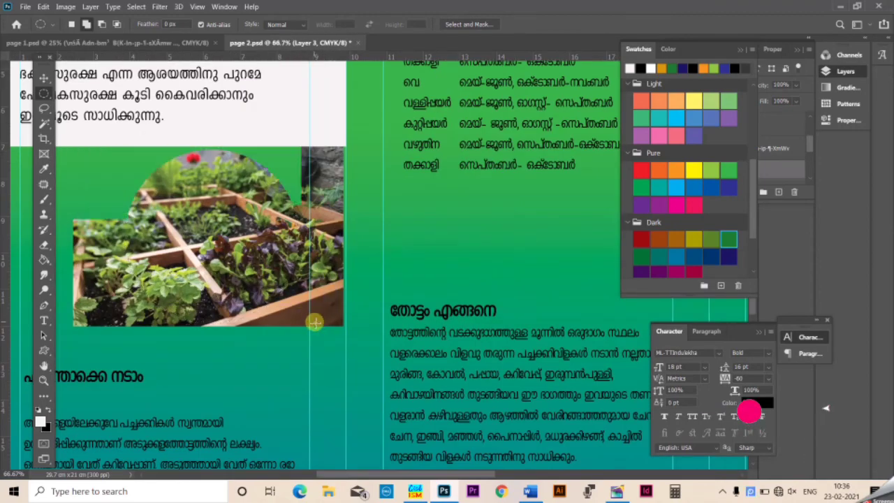
pyautogui.press('Delete')
pyautogui.hotkey('ctrl', '-')
pyautogui.hotkey('ctrl', '-')
pyautogui.hotkey('ctrl', 't')
pyautogui.moveTo(178, 291); pyautogui.dragTo(161, 307)
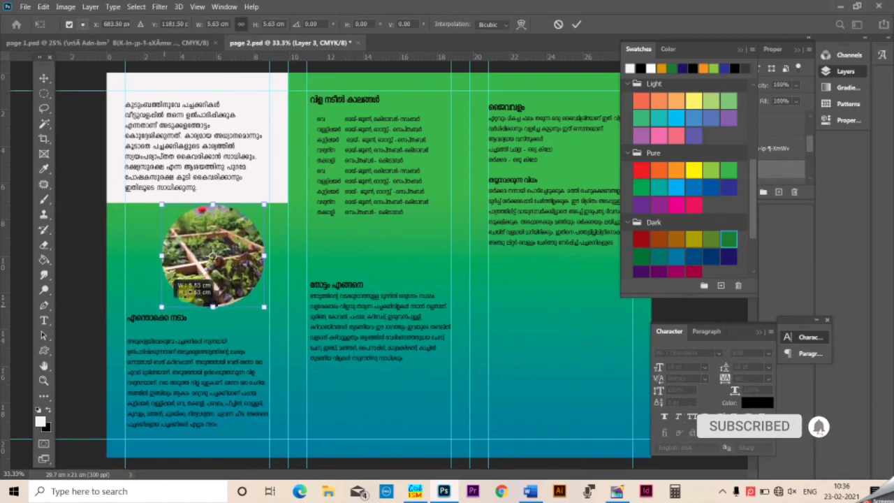
pyautogui.moveTo(264, 203); pyautogui.dragTo(275, 195)
pyautogui.press('Return')
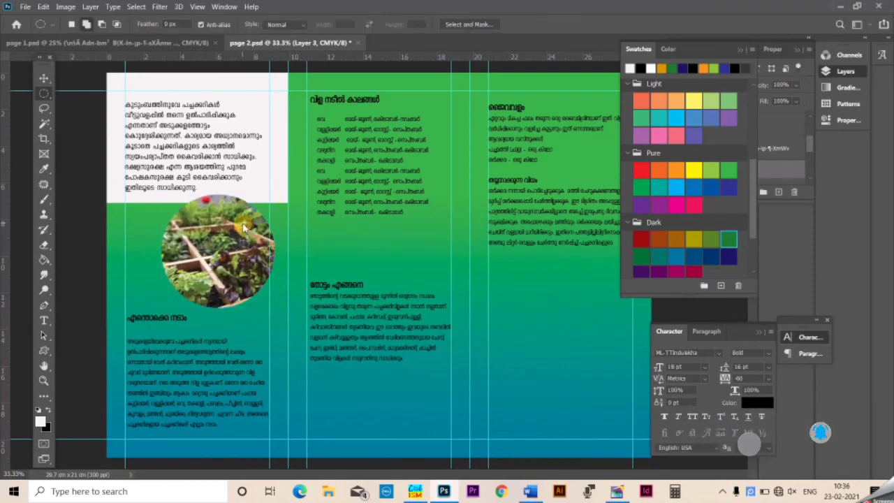
# - Fill a light grey band across the left panel behind the circular photo
pyautogui.rightClick(43, 93)
pyautogui.click(91, 91)
pyautogui.moveTo(106, 194); pyautogui.dragTo(291, 251)
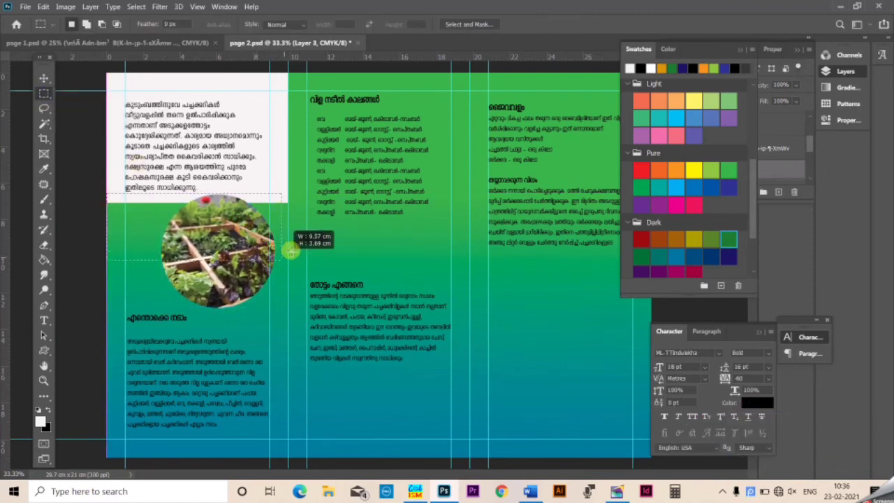
pyautogui.press('Delete')
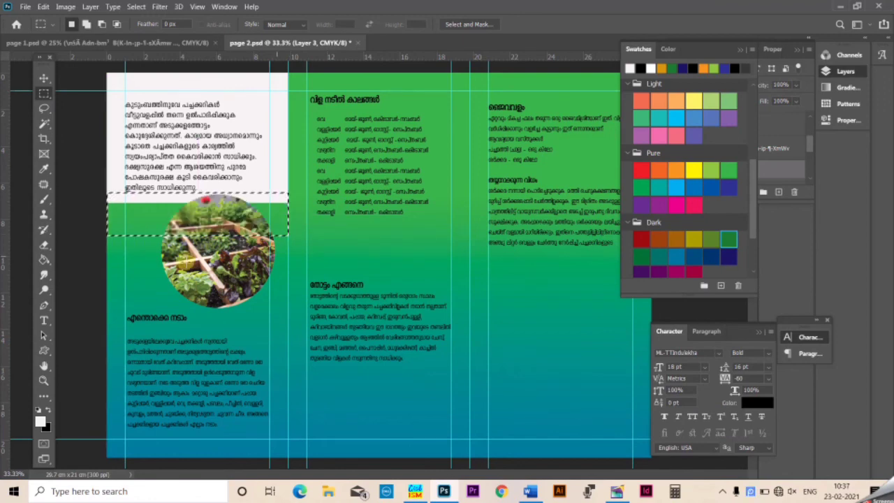
pyautogui.press('v')
pyautogui.click(778, 191)
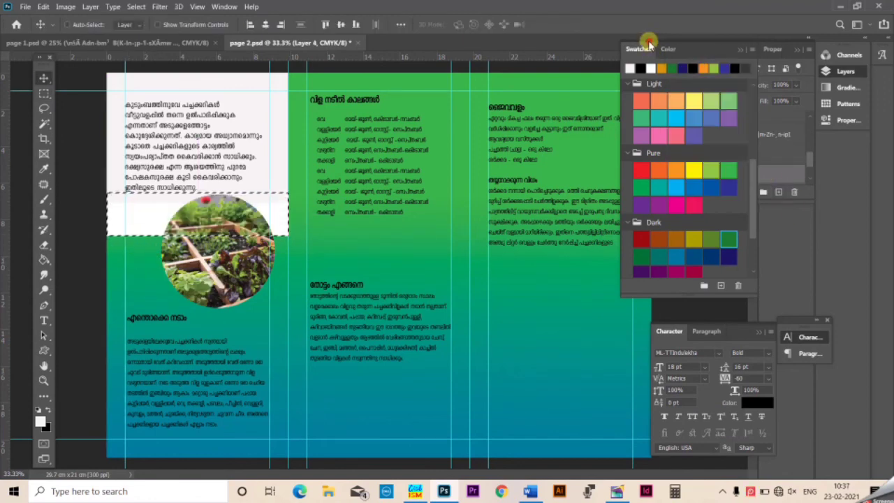
pyautogui.moveTo(751, 164); pyautogui.dragTo(751, 85)
pyautogui.press('g')
pyautogui.click(269, 203)
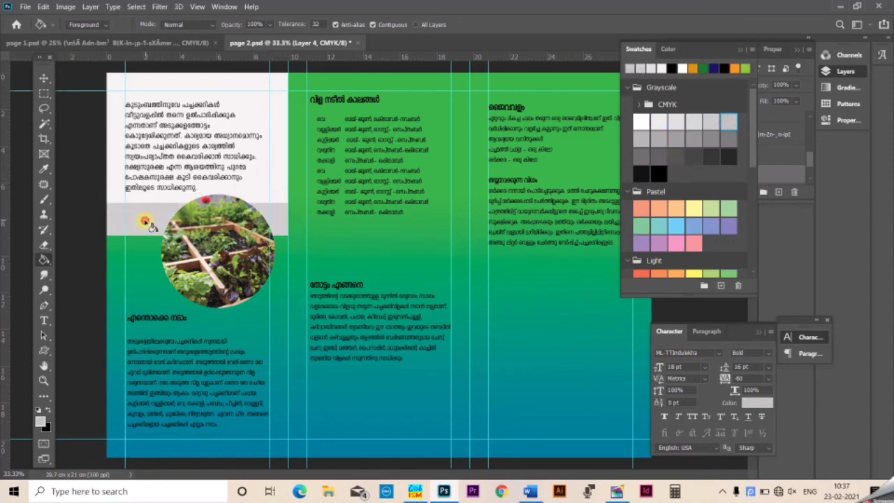
pyautogui.press('v')
pyautogui.moveTo(231, 241); pyautogui.dragTo(232, 242)
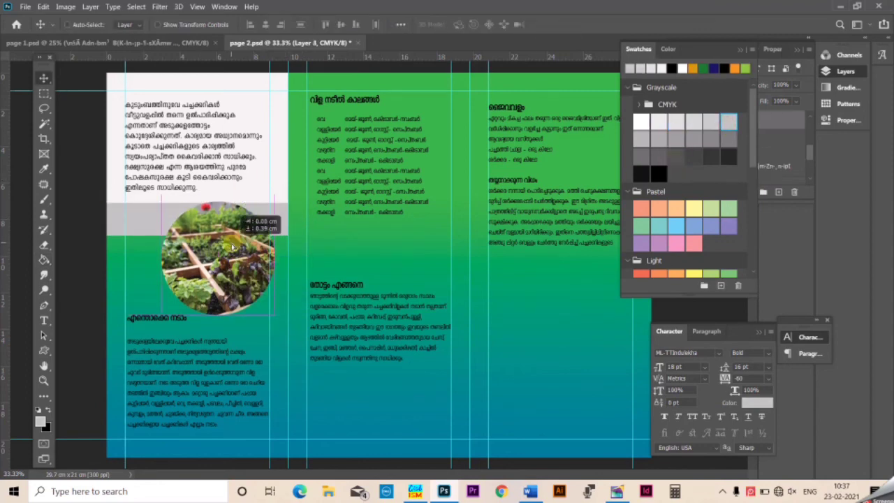
# - Give the circle photo layer a 16 px yellow Stroke layer style
pyautogui.click(802, 120)
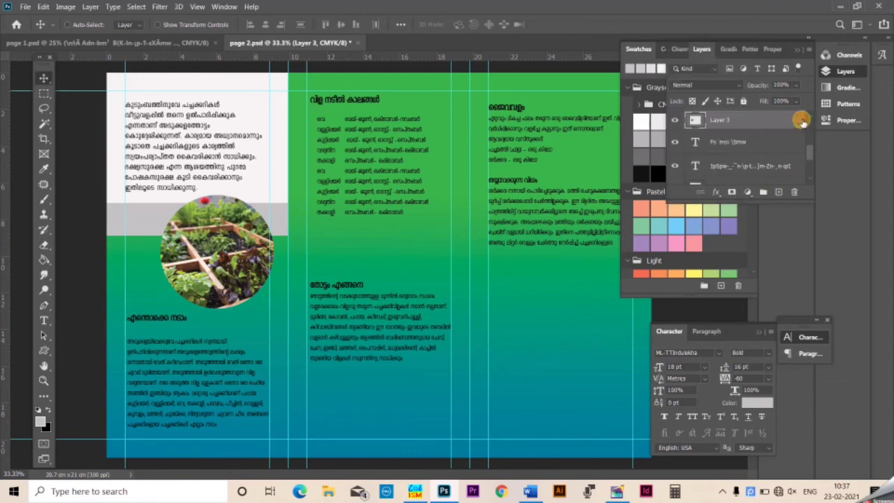
pyautogui.doubleClick(802, 120)
pyautogui.click(333, 221)
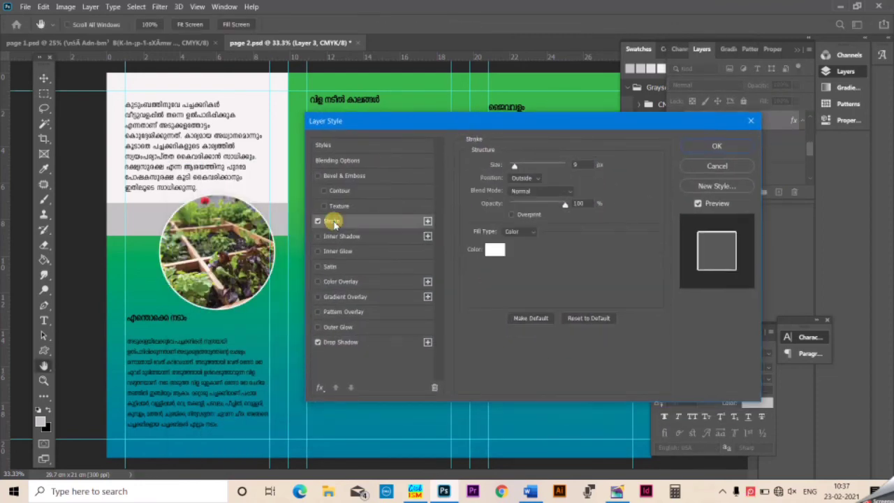
pyautogui.click(494, 249)
pyautogui.click(306, 106)
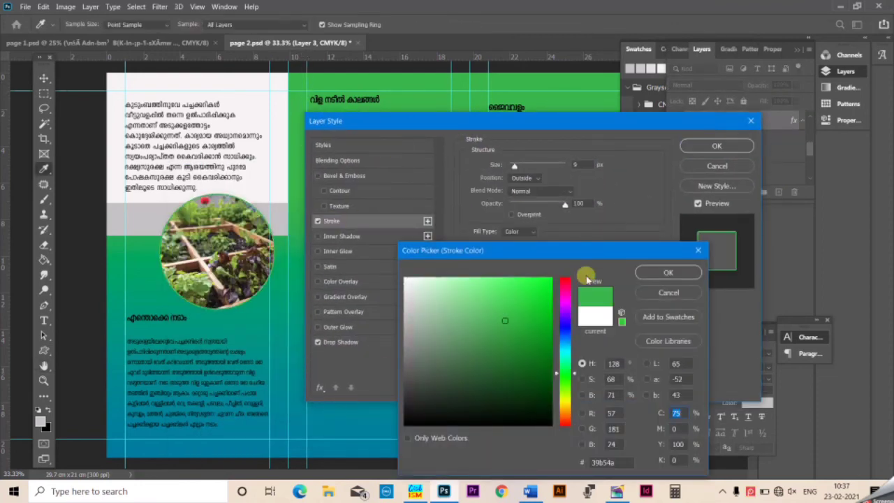
pyautogui.click(684, 274)
pyautogui.moveTo(514, 165); pyautogui.dragTo(517, 168)
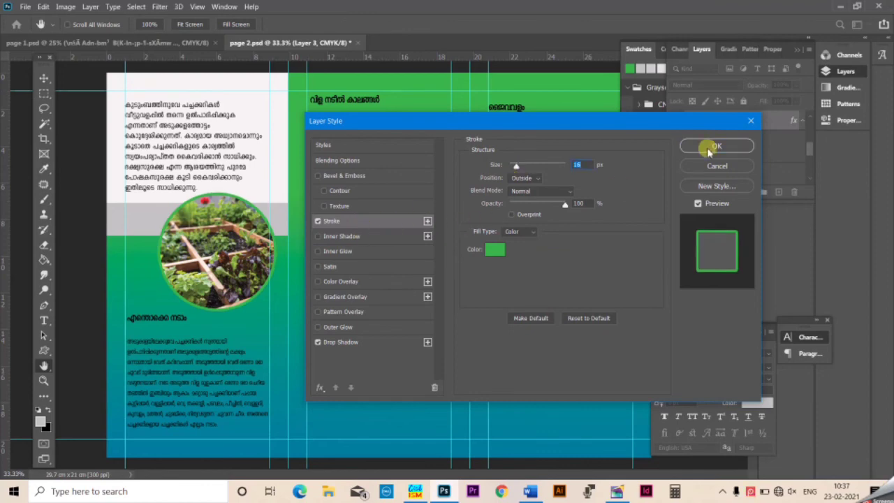
pyautogui.click(496, 250)
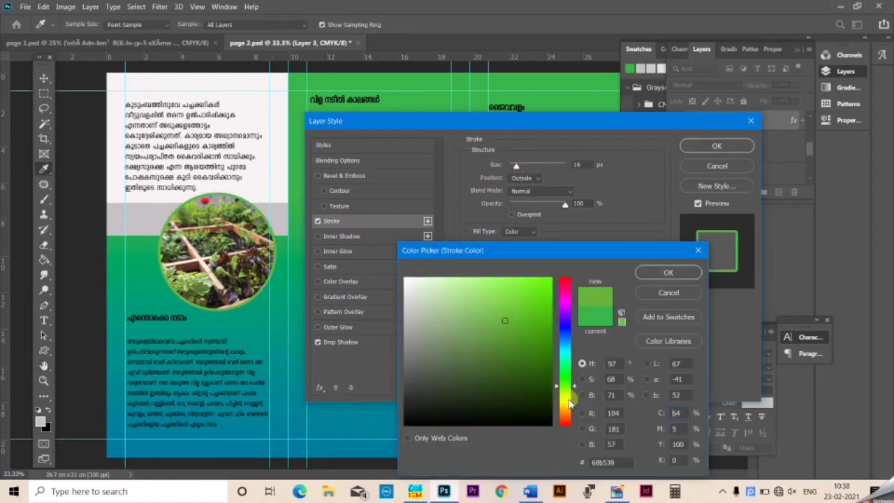
pyautogui.moveTo(565, 372); pyautogui.dragTo(569, 404)
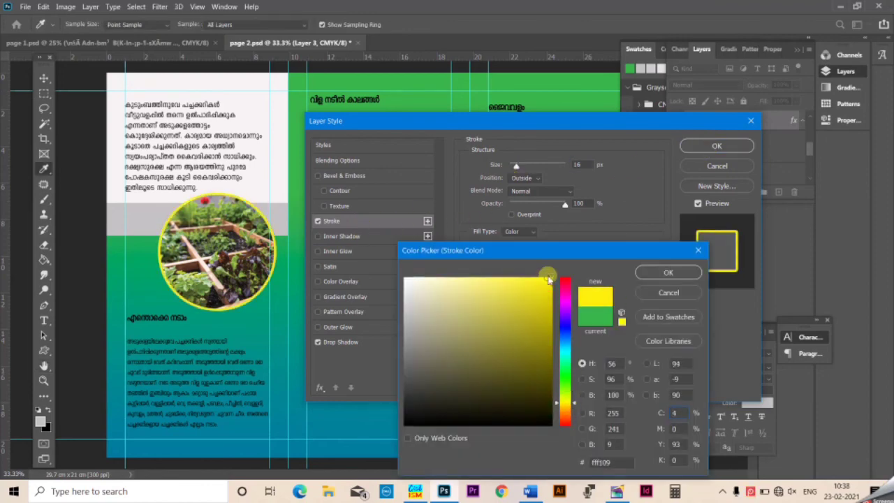
pyautogui.click(681, 272)
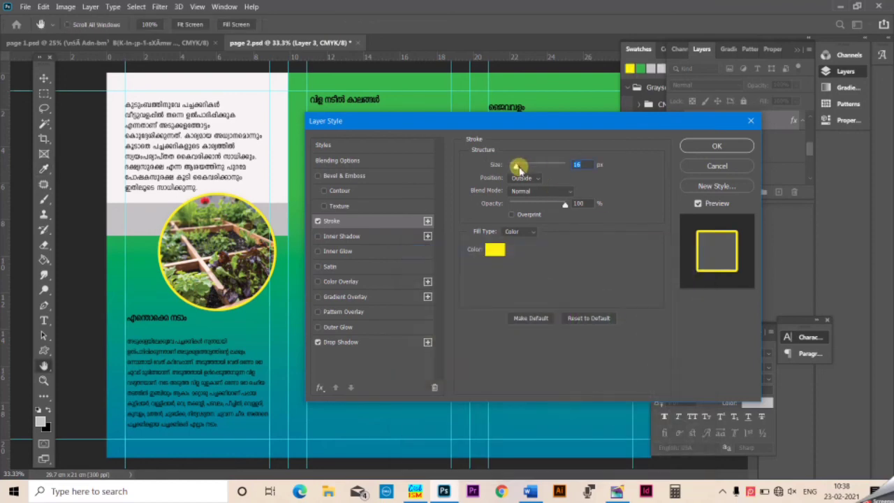
pyautogui.click(703, 149)
pyautogui.hotkey('ctrl', 't')
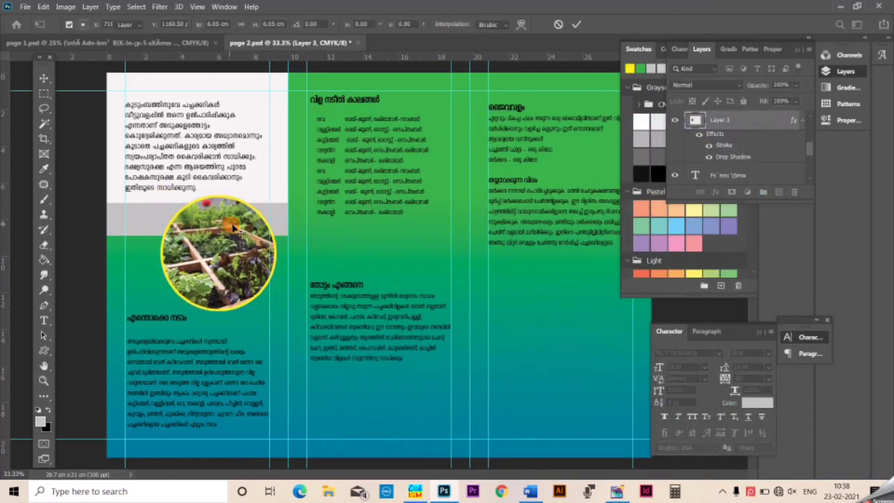
# - Resize the vegetables photo and fit it into the lower right panel
pyautogui.click(316, 251)
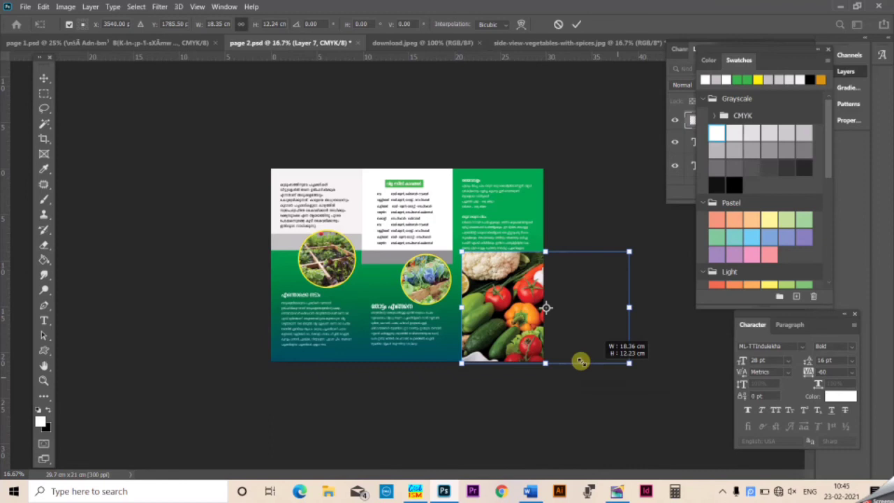
pyautogui.moveTo(579, 359); pyautogui.dragTo(613, 367)
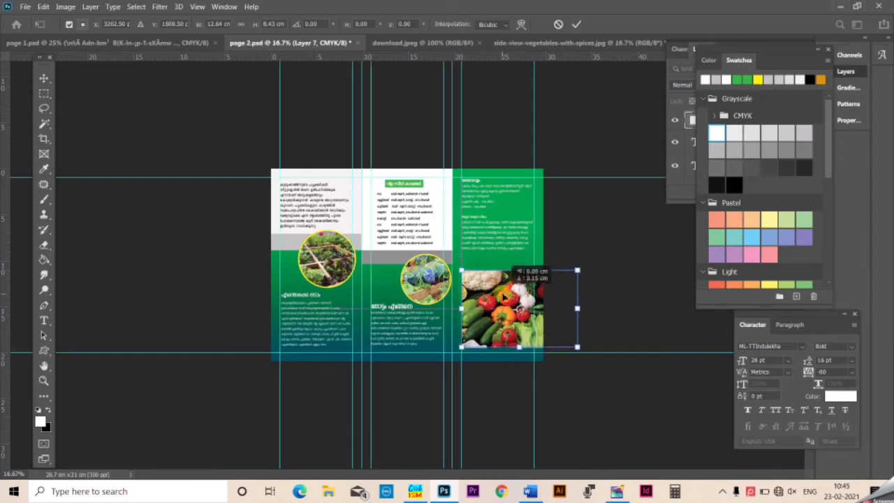
pyautogui.press('Return')
pyautogui.hotkey('ctrl', '+')
pyautogui.moveTo(625, 311); pyautogui.dragTo(544, 310)
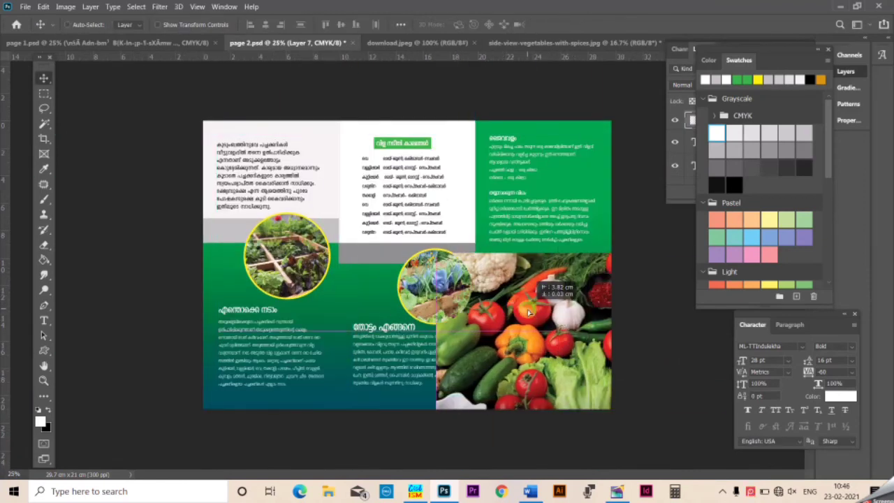
pyautogui.moveTo(467, 452); pyautogui.dragTo(501, 452)
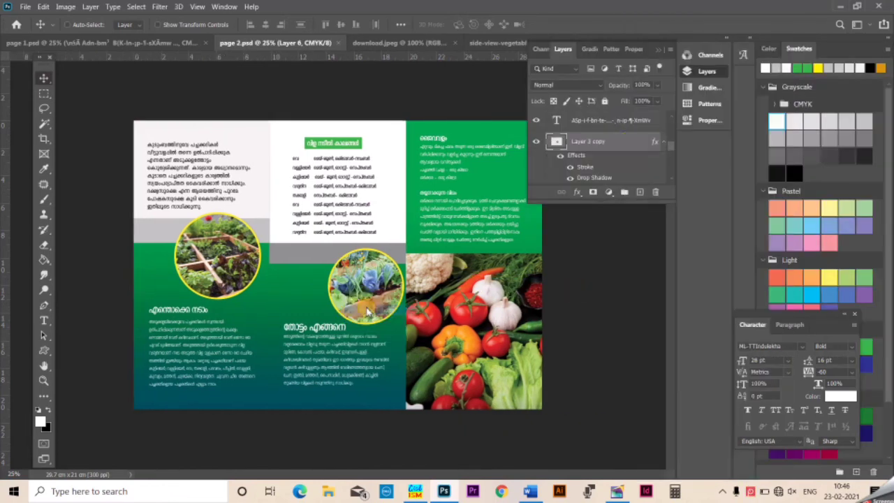
# - Delete Layer 6 and nudge the cabbage and garden circles into place
pyautogui.press('Delete')
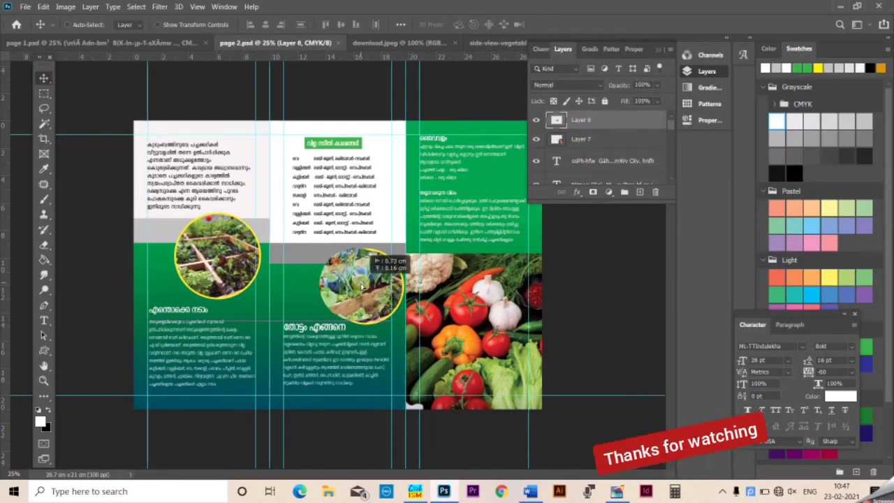
pyautogui.moveTo(377, 293); pyautogui.dragTo(363, 289)
pyautogui.moveTo(267, 276); pyautogui.dragTo(262, 276)
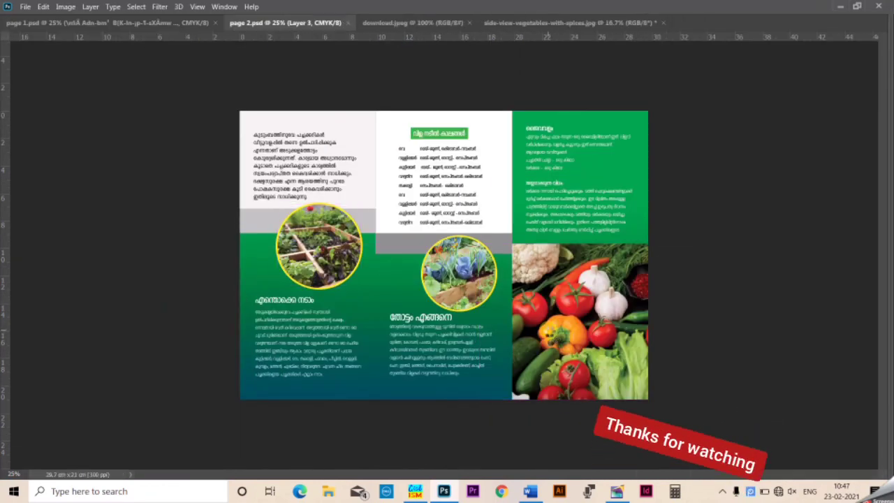